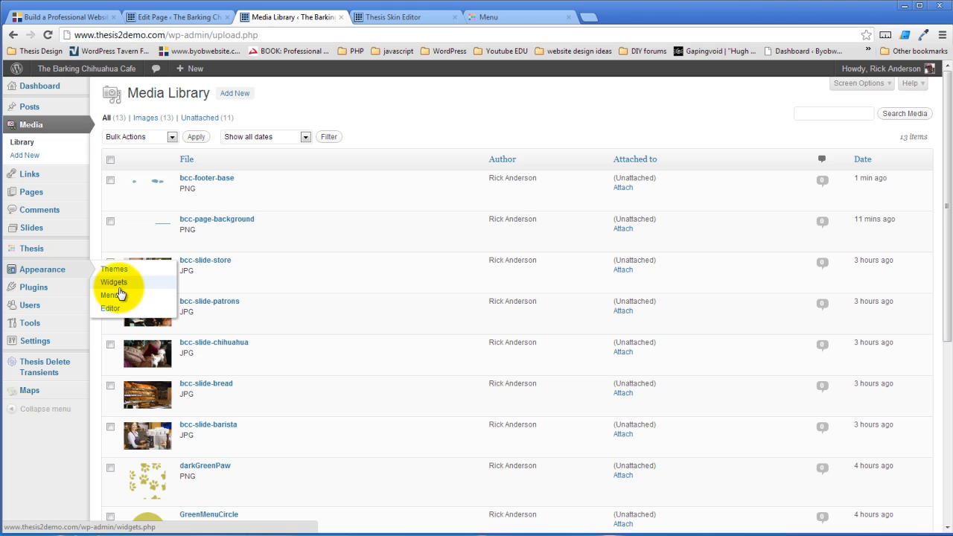
On the Widgets page, drag the Black Studio TinyMCE and 'Our Location' text widgets into Widgets 1
{"action": "left_click", "coordinate": [116, 283]}
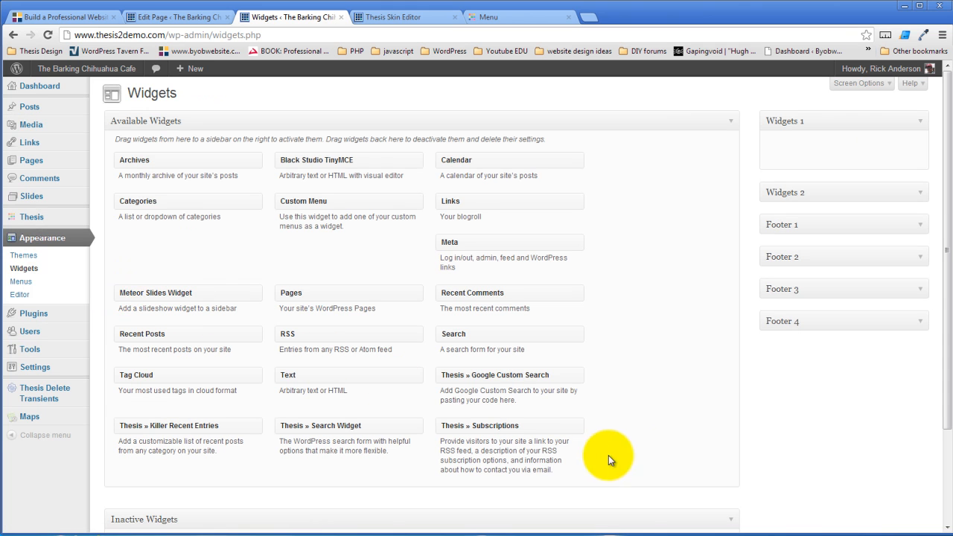
{"action": "scroll", "coordinate": [674, 433], "scroll_direction": "down", "scroll_amount": 3}
{"action": "scroll", "coordinate": [674, 434], "scroll_direction": "up", "scroll_amount": 2}
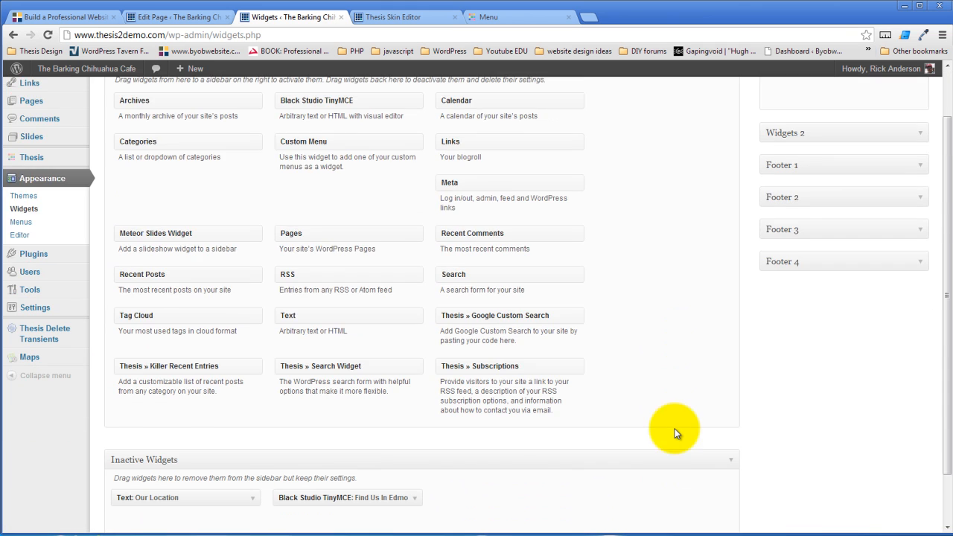
{"action": "left_click_drag", "start_coordinate": [326, 496], "coordinate": [827, 86]}
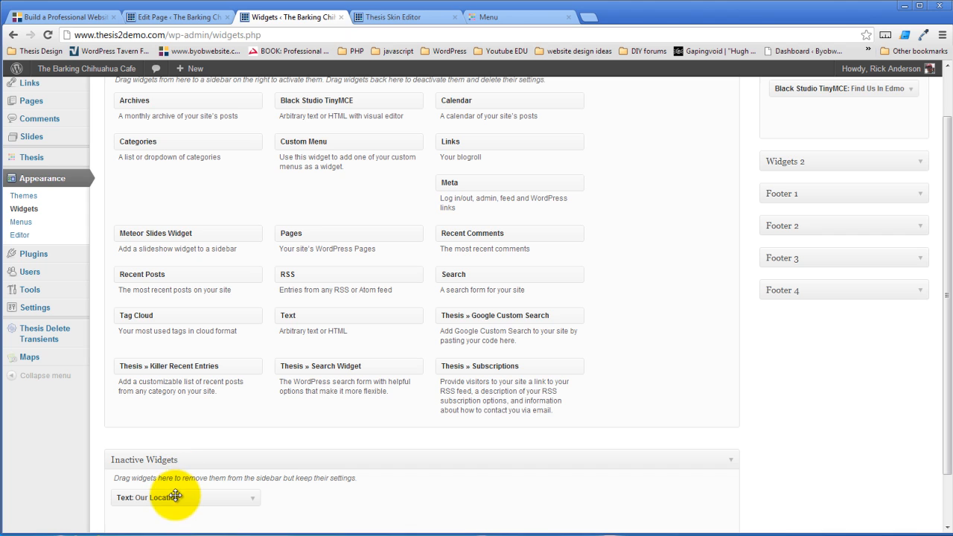
{"action": "left_click_drag", "start_coordinate": [174, 497], "coordinate": [840, 82]}
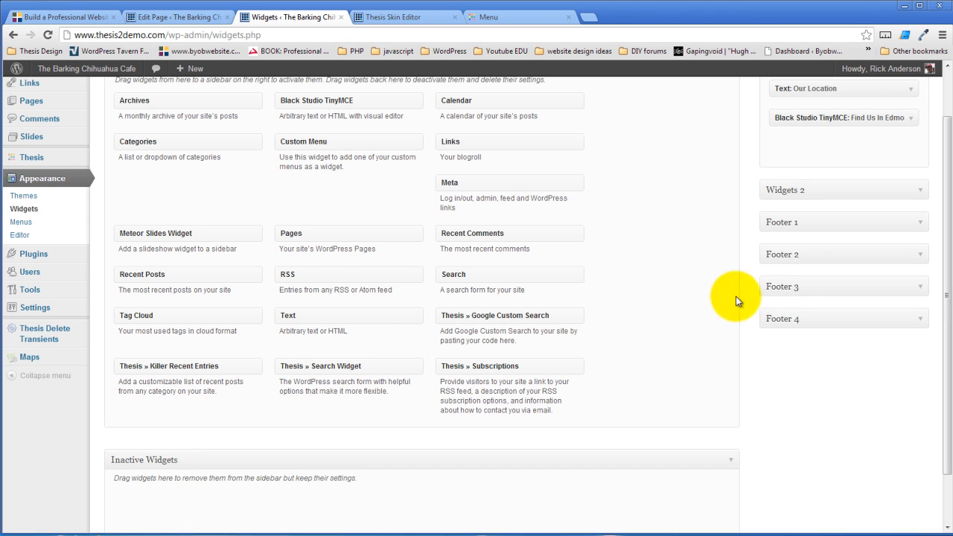
Add a Pages widget titled 'Pages' to Footer 1 and save it
{"action": "left_click", "coordinate": [919, 225]}
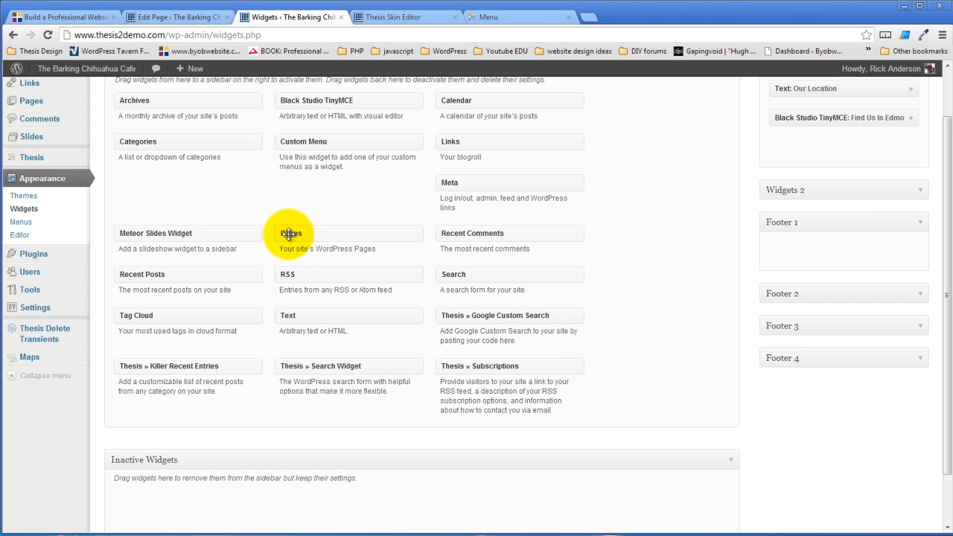
{"action": "left_click_drag", "start_coordinate": [289, 235], "coordinate": [782, 250]}
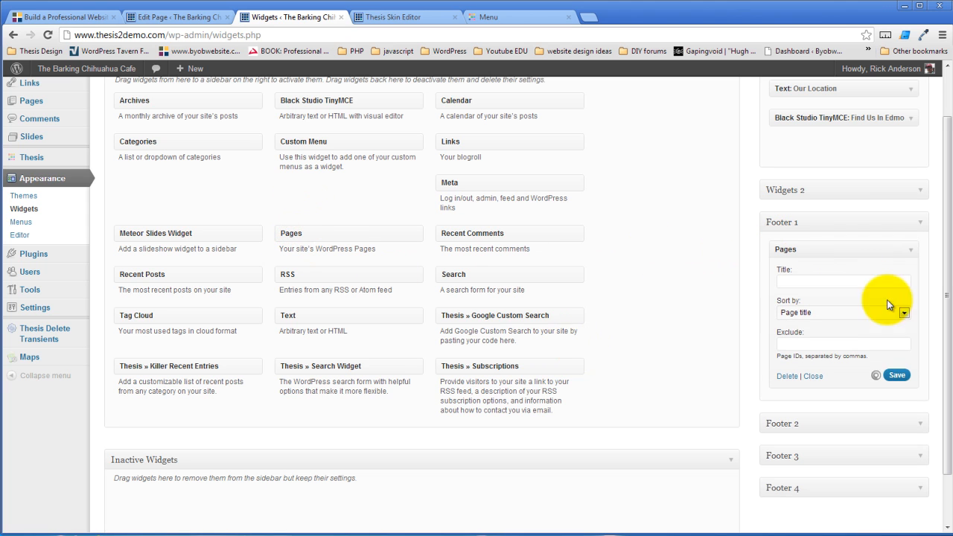
{"action": "left_click", "coordinate": [851, 280]}
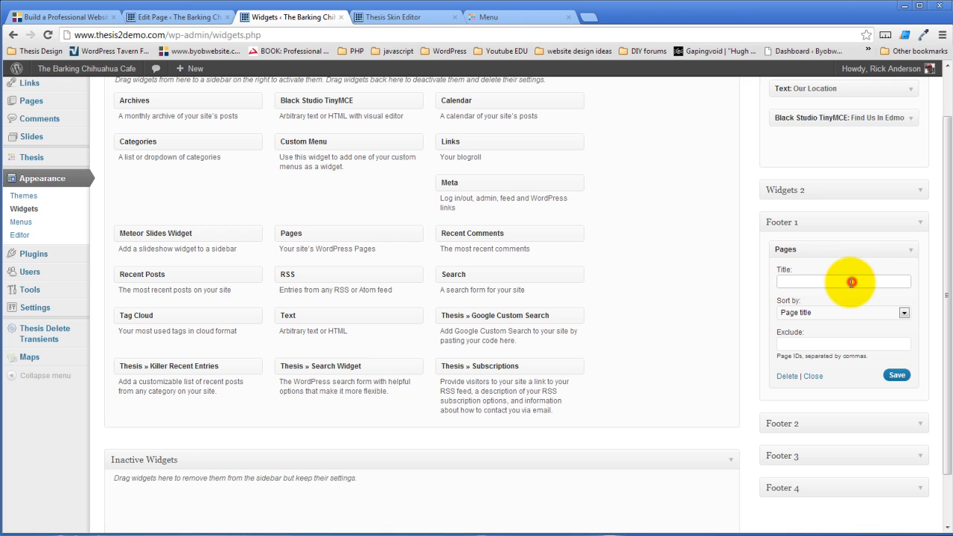
{"action": "type", "text": "Pages"}
{"action": "left_click", "coordinate": [898, 374]}
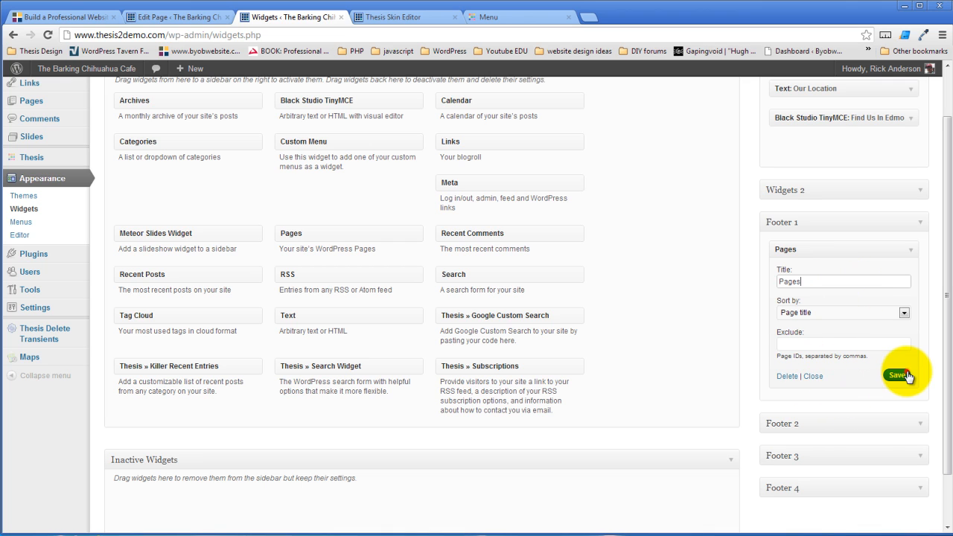
Add a Recent Posts widget titled 'Recent Posts' to Footer 2 and save it
{"action": "left_click", "coordinate": [924, 421]}
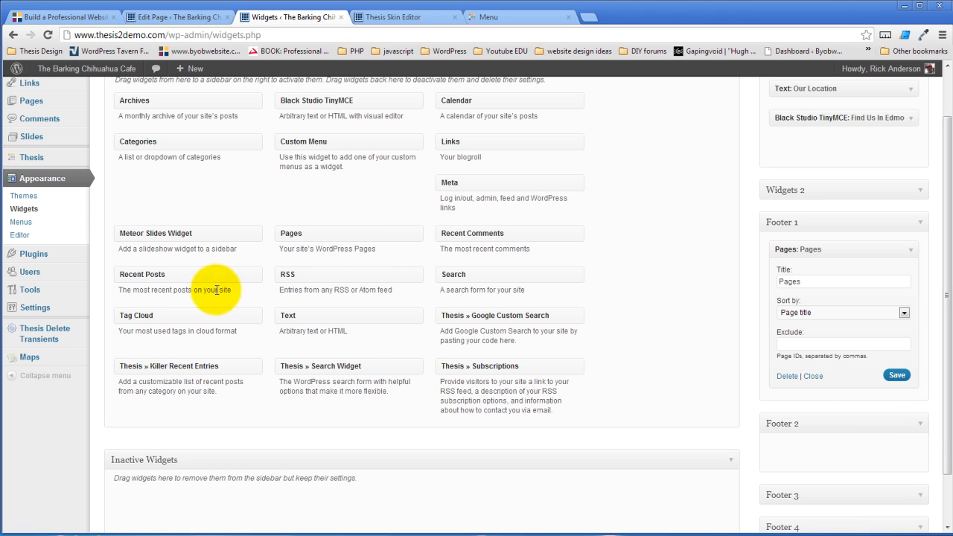
{"action": "left_click_drag", "start_coordinate": [149, 274], "coordinate": [812, 449]}
{"action": "left_click", "coordinate": [805, 484]}
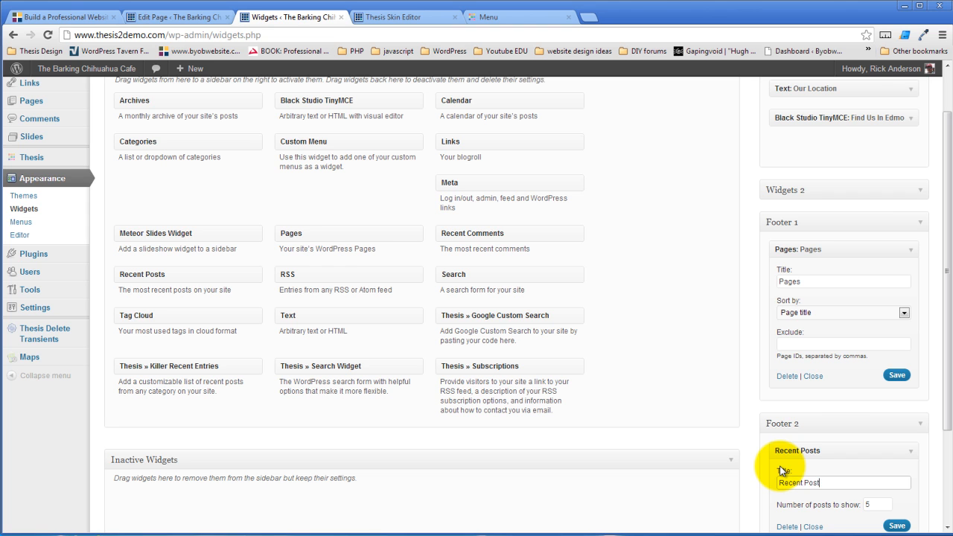
{"action": "left_click", "coordinate": [739, 353]}
{"action": "scroll", "coordinate": [739, 353], "scroll_direction": "down", "scroll_amount": 2}
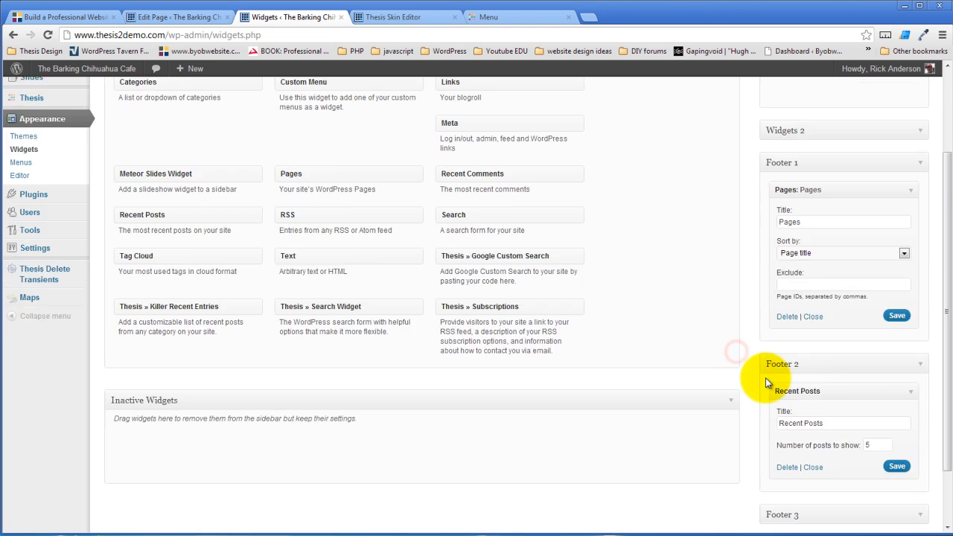
{"action": "left_click", "coordinate": [896, 394]}
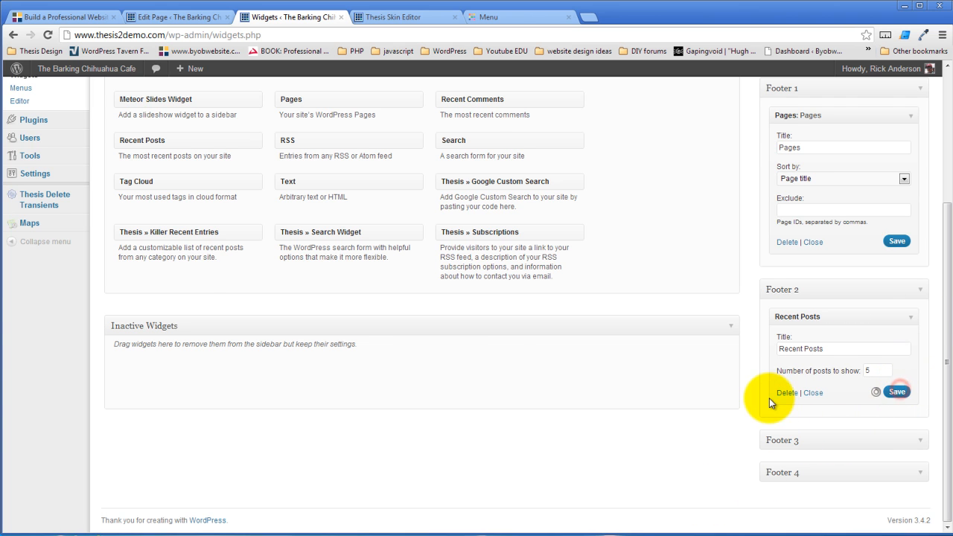
{"action": "scroll", "coordinate": [770, 400], "scroll_direction": "up", "scroll_amount": 3}
Reload the café Menu page, then load the home page showing the new sidebar widgets
{"action": "left_click", "coordinate": [382, 17]}
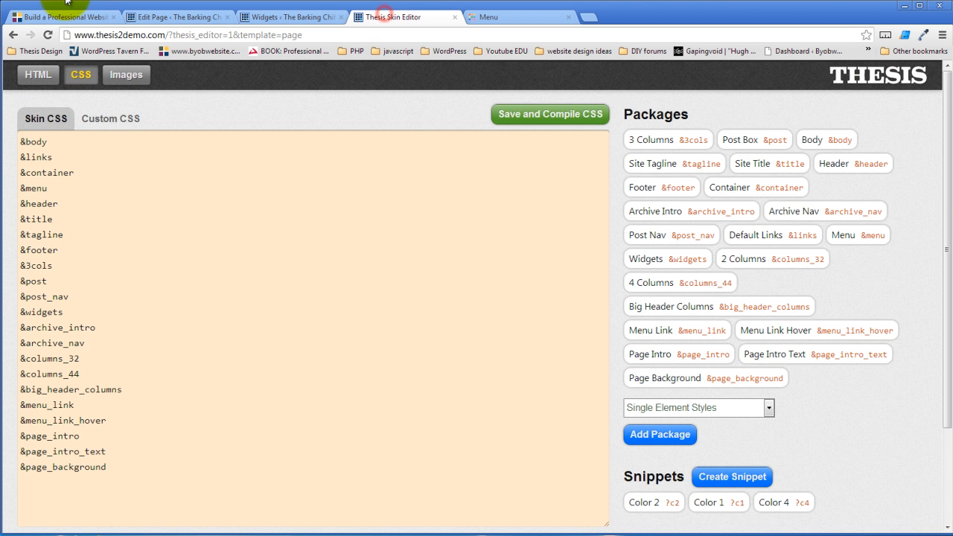
{"action": "left_click", "coordinate": [482, 21]}
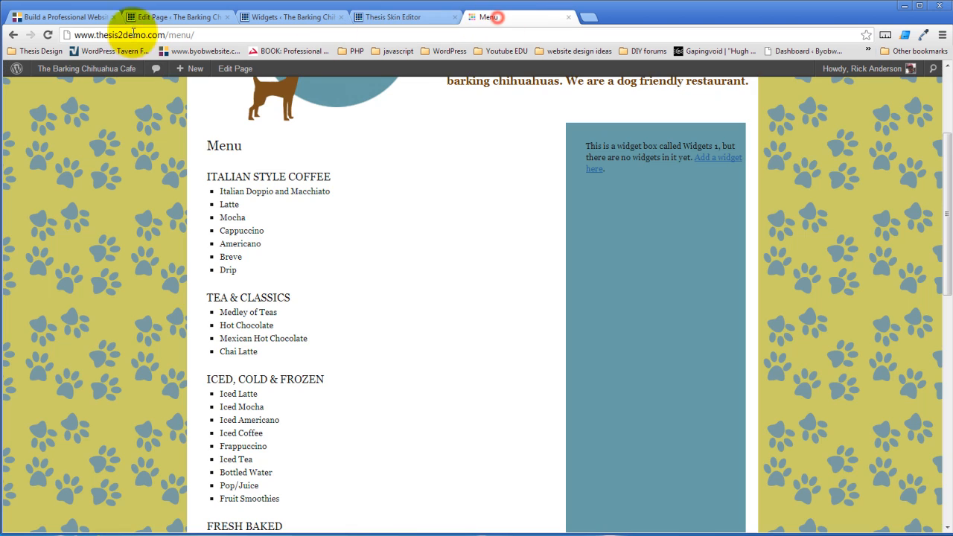
{"action": "left_click", "coordinate": [47, 35]}
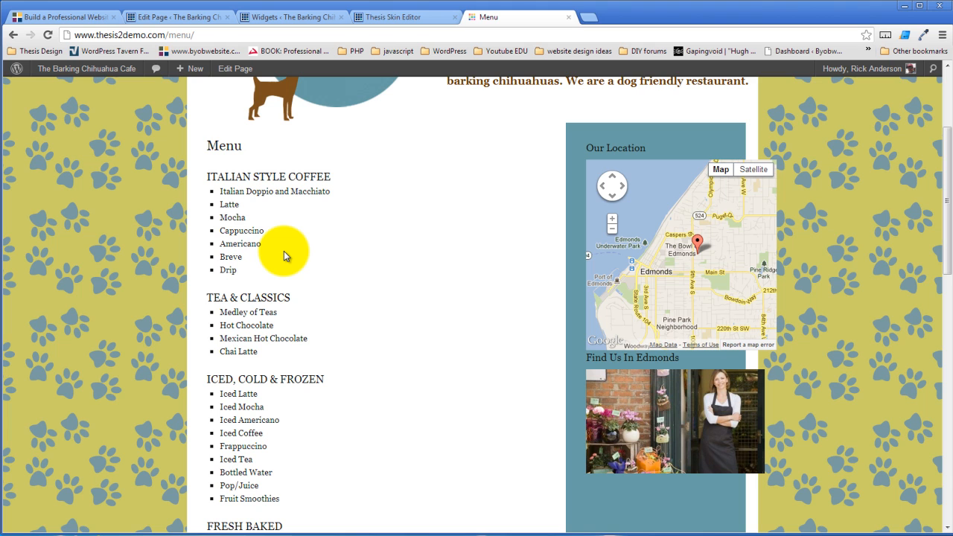
{"action": "scroll", "coordinate": [440, 257], "scroll_direction": "up", "scroll_amount": 3}
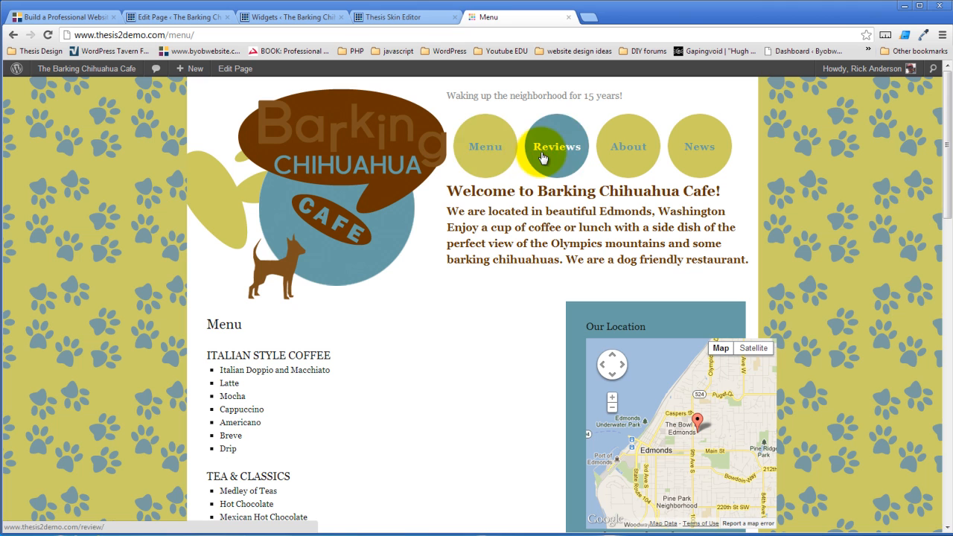
{"action": "left_click", "coordinate": [395, 278]}
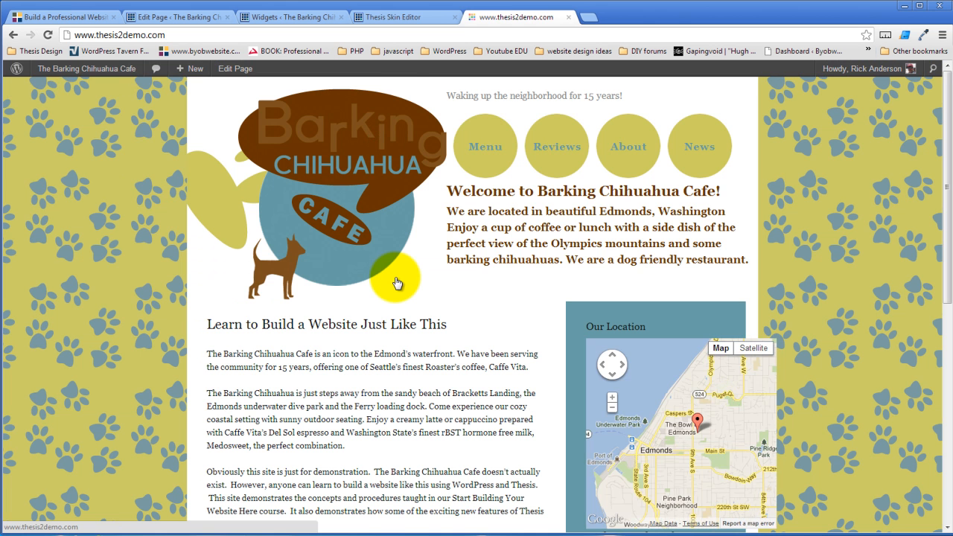
{"action": "scroll", "coordinate": [396, 278], "scroll_direction": "down", "scroll_amount": 3}
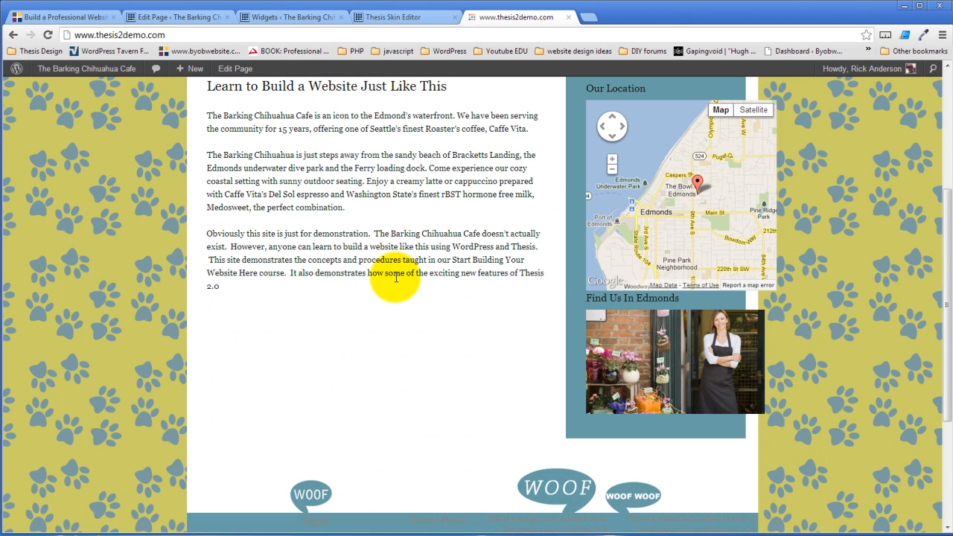
{"action": "scroll", "coordinate": [532, 236], "scroll_direction": "up", "scroll_amount": 1}
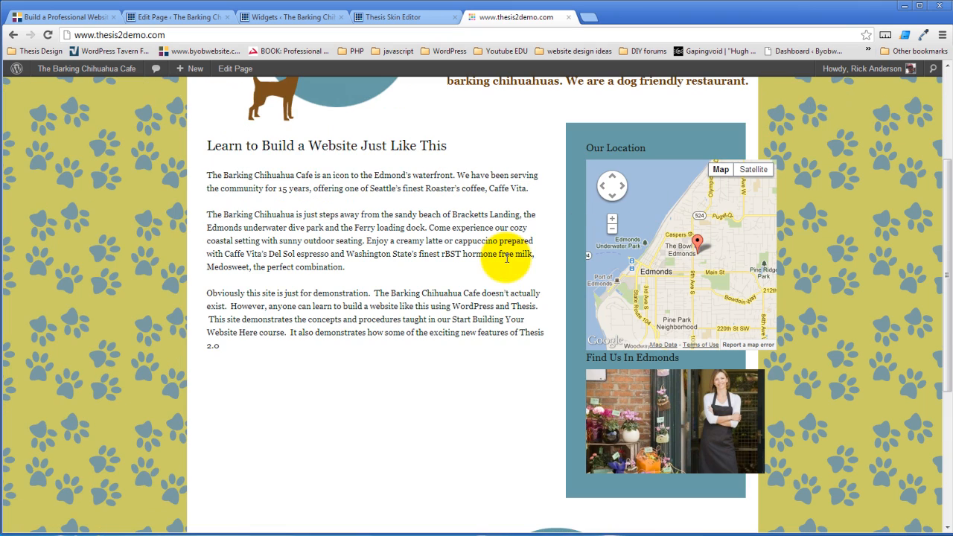
Inspect the sidebar map in DevTools and locate the columns-32 container element
{"action": "right_click", "coordinate": [578, 237]}
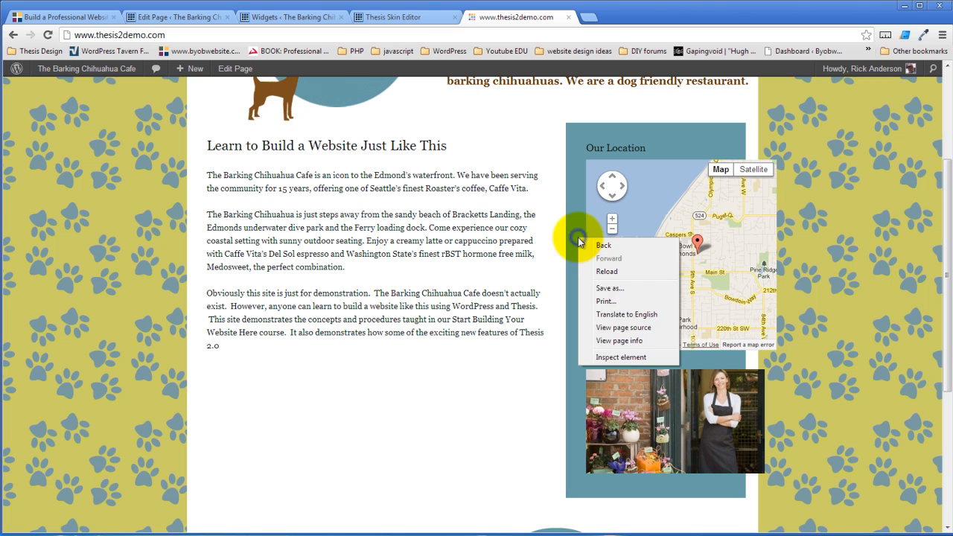
{"action": "left_click", "coordinate": [621, 357]}
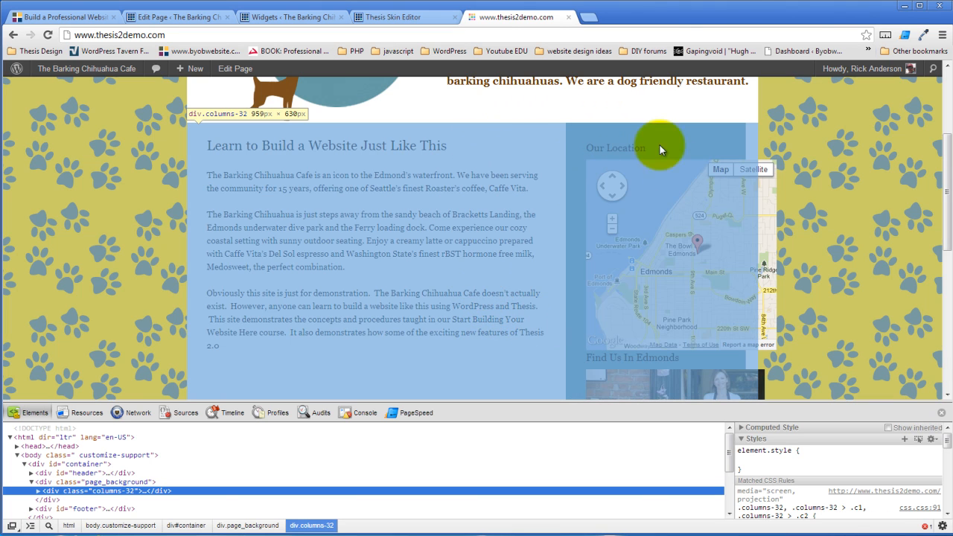
{"action": "left_click", "coordinate": [491, 106]}
{"action": "scroll", "coordinate": [488, 153], "scroll_direction": "down", "scroll_amount": 1}
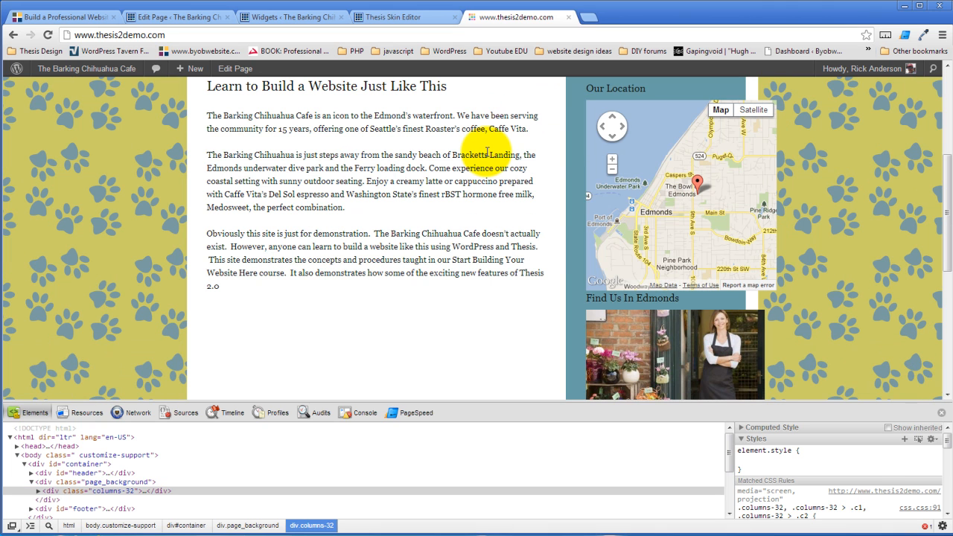
{"action": "scroll", "coordinate": [488, 152], "scroll_direction": "down", "scroll_amount": 1}
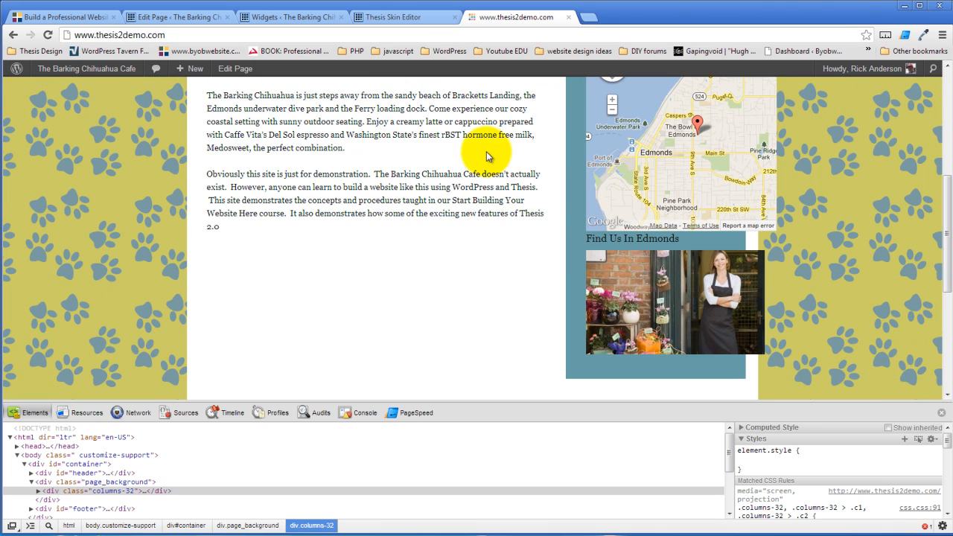
{"action": "left_click", "coordinate": [45, 493]}
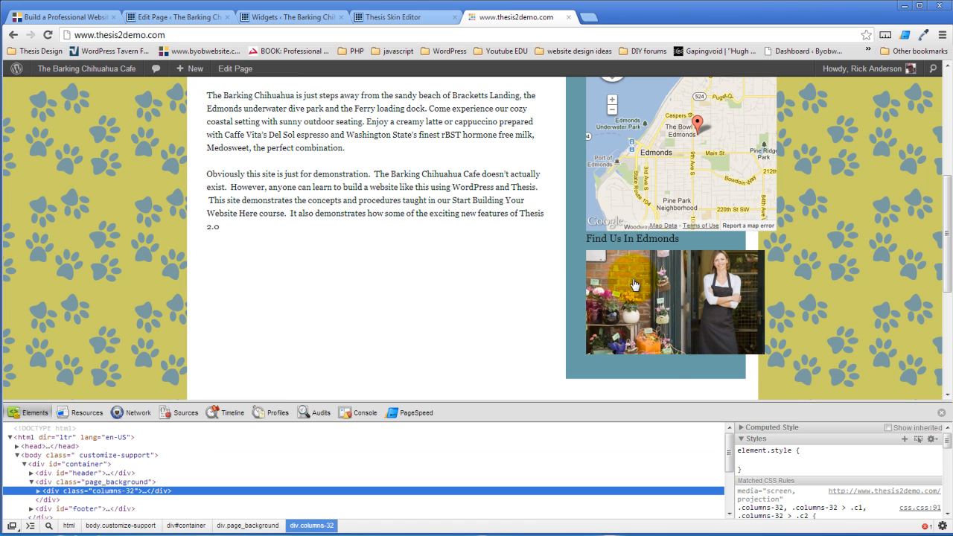
Expand columns-32 and examine the c2 column with its Our Location and TinyMCE widgets
{"action": "right_click", "coordinate": [575, 253]}
{"action": "left_click", "coordinate": [601, 373]}
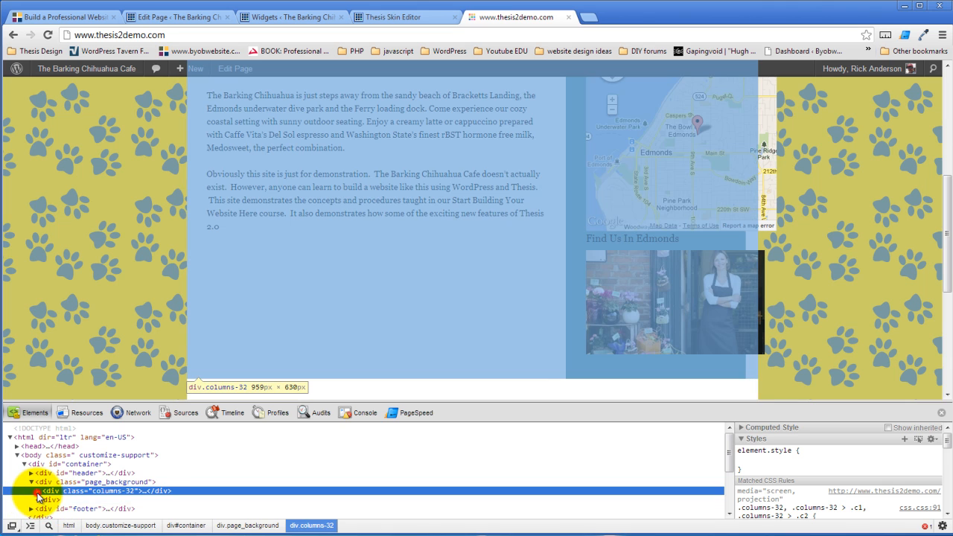
{"action": "left_click", "coordinate": [38, 492]}
{"action": "left_click", "coordinate": [54, 508]}
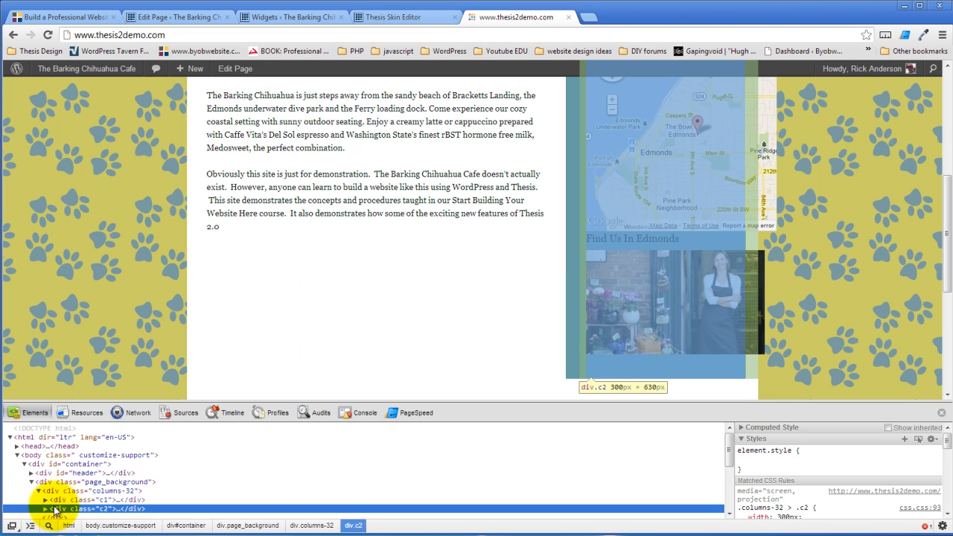
{"action": "scroll", "coordinate": [54, 508], "scroll_direction": "down", "scroll_amount": 2}
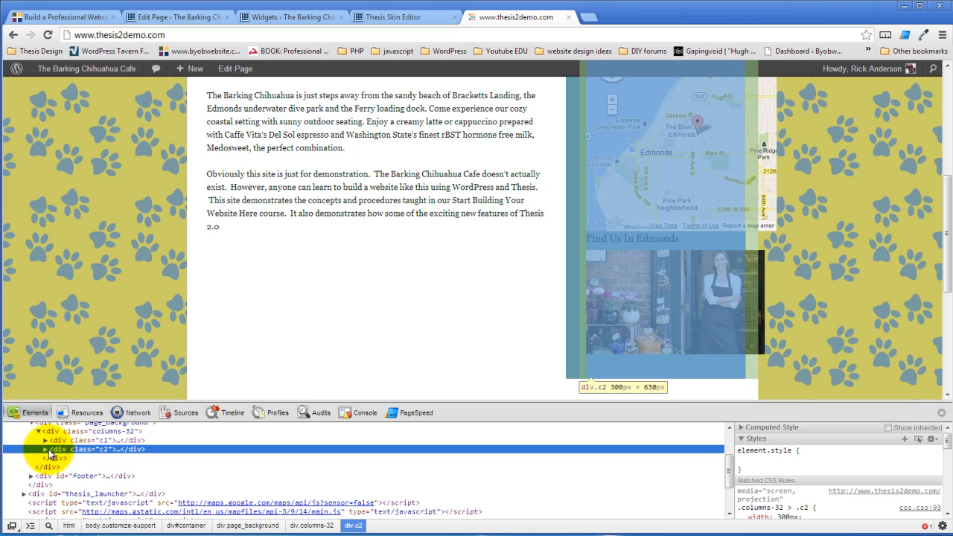
{"action": "left_click", "coordinate": [43, 450]}
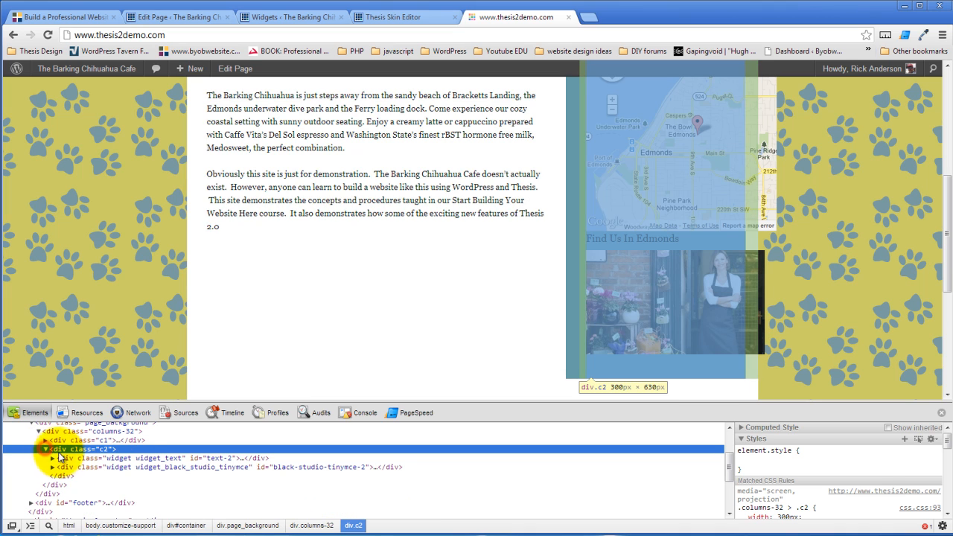
{"action": "left_click", "coordinate": [63, 459]}
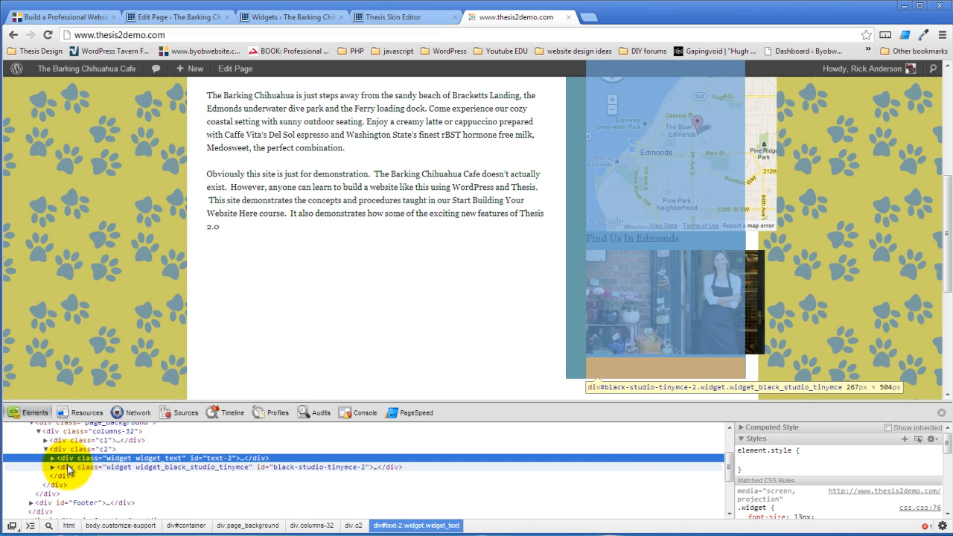
{"action": "left_click", "coordinate": [66, 467]}
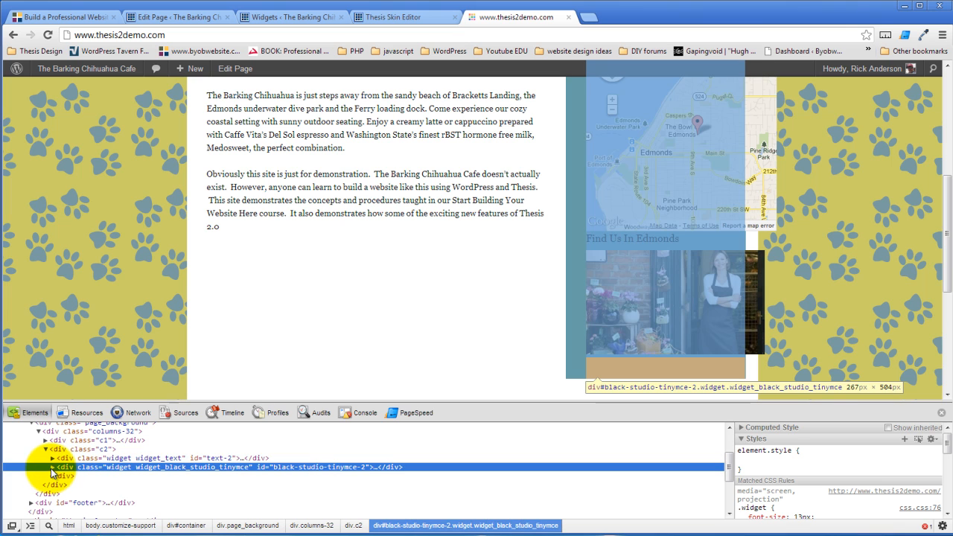
{"action": "left_click", "coordinate": [51, 469]}
{"action": "left_click", "coordinate": [57, 450]}
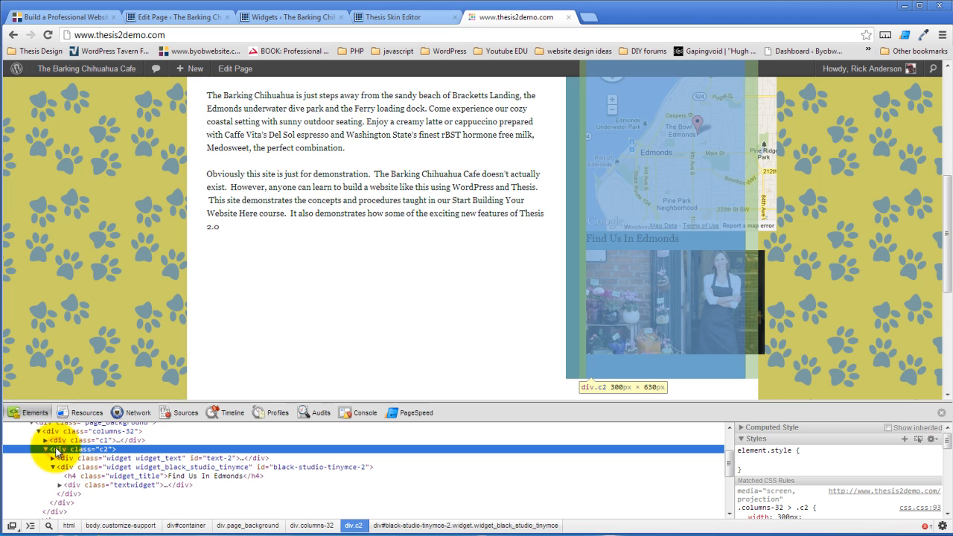
{"action": "scroll", "coordinate": [350, 257], "scroll_direction": "up", "scroll_amount": 3}
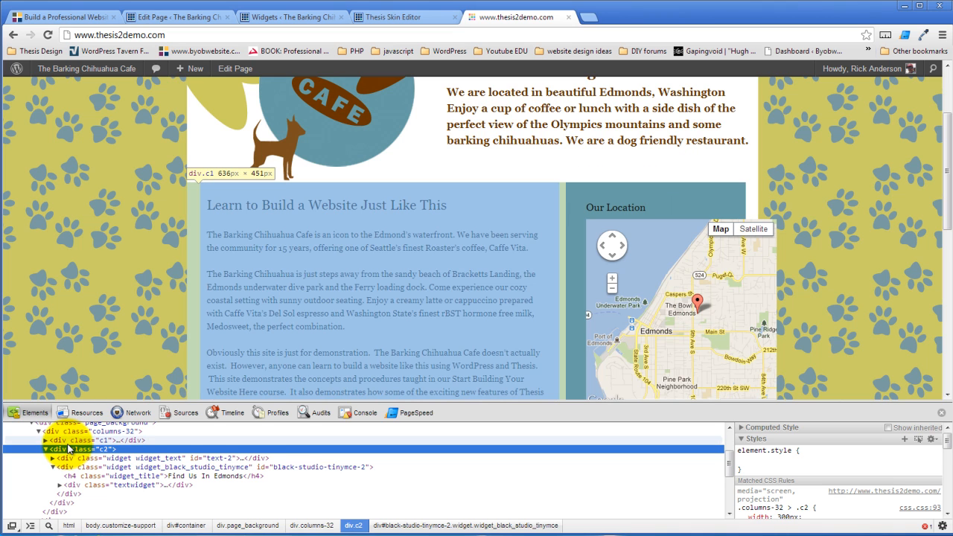
Compare column widths, c1 at 636px and c2 at 300px, then return to the Skin Editor
{"action": "left_click", "coordinate": [68, 445]}
{"action": "left_click", "coordinate": [68, 450]}
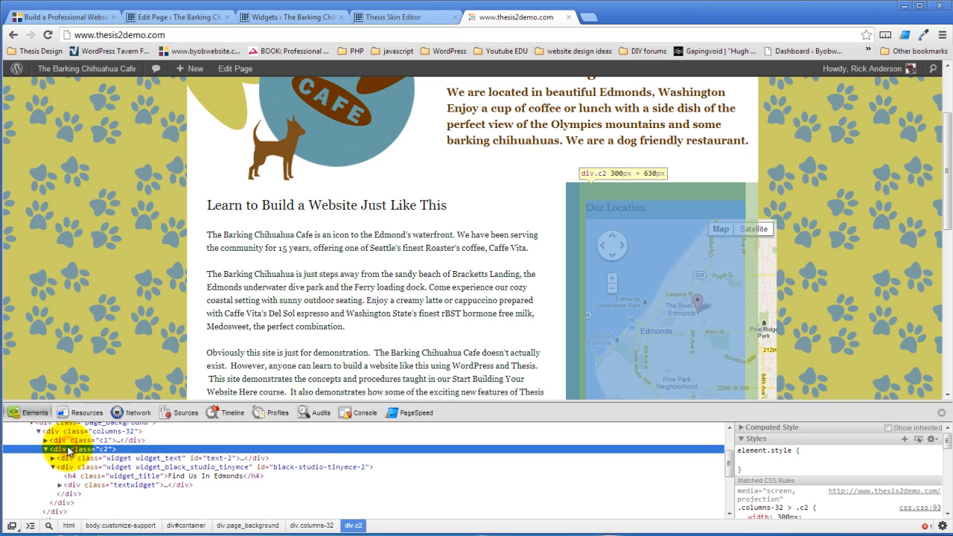
{"action": "left_click", "coordinate": [420, 17]}
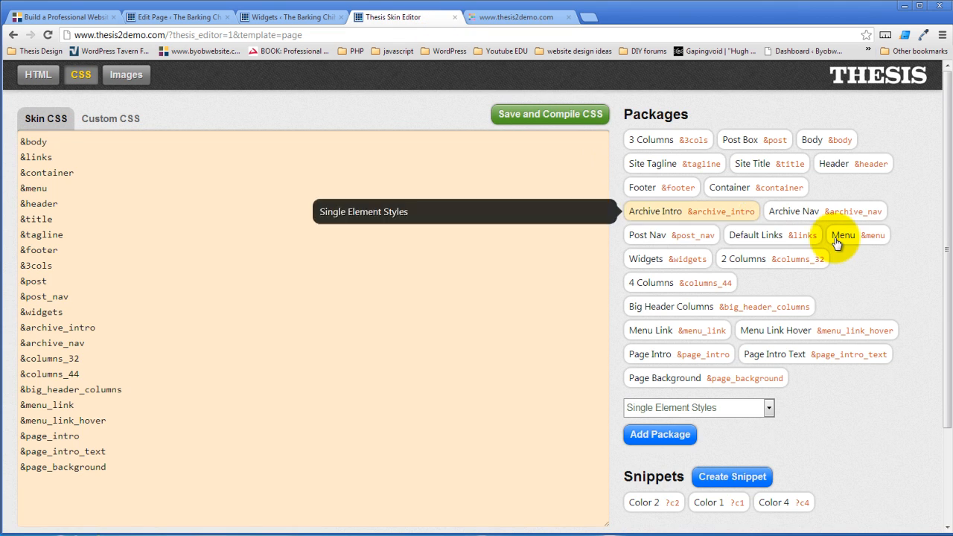
Set the 2 Columns package's Column 2 alignment to left, save, and compile the skin CSS
{"action": "left_click", "coordinate": [795, 262]}
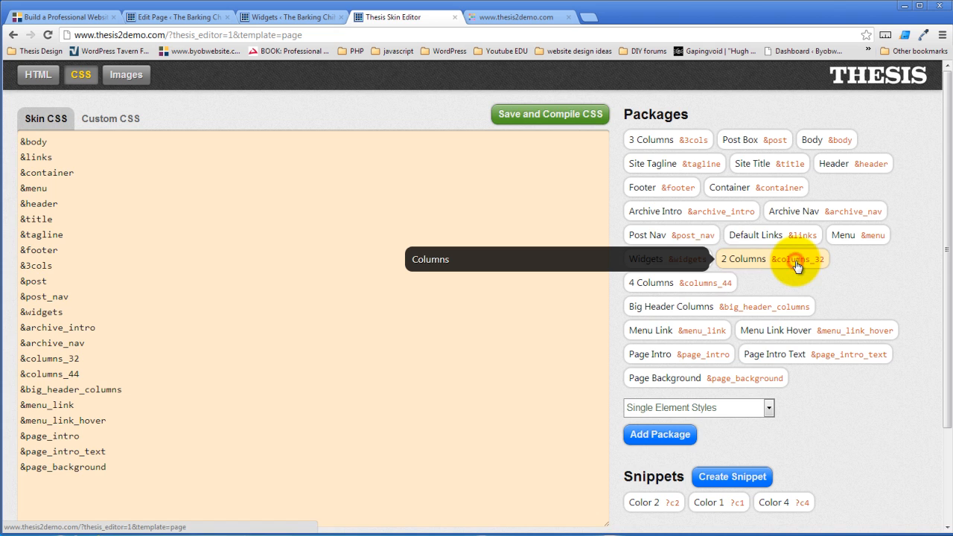
{"action": "left_click", "coordinate": [264, 185]}
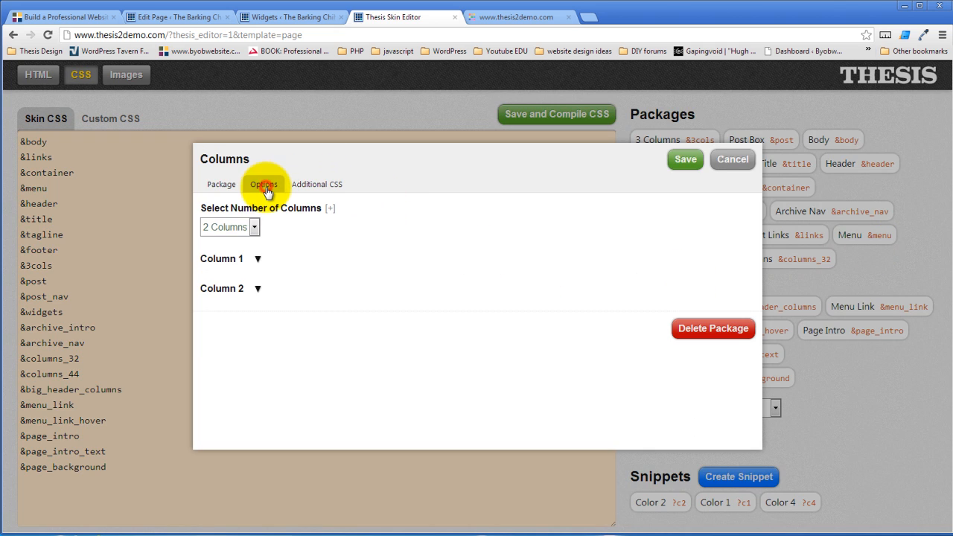
{"action": "left_click", "coordinate": [258, 290]}
{"action": "scroll", "coordinate": [372, 330], "scroll_direction": "down", "scroll_amount": 1}
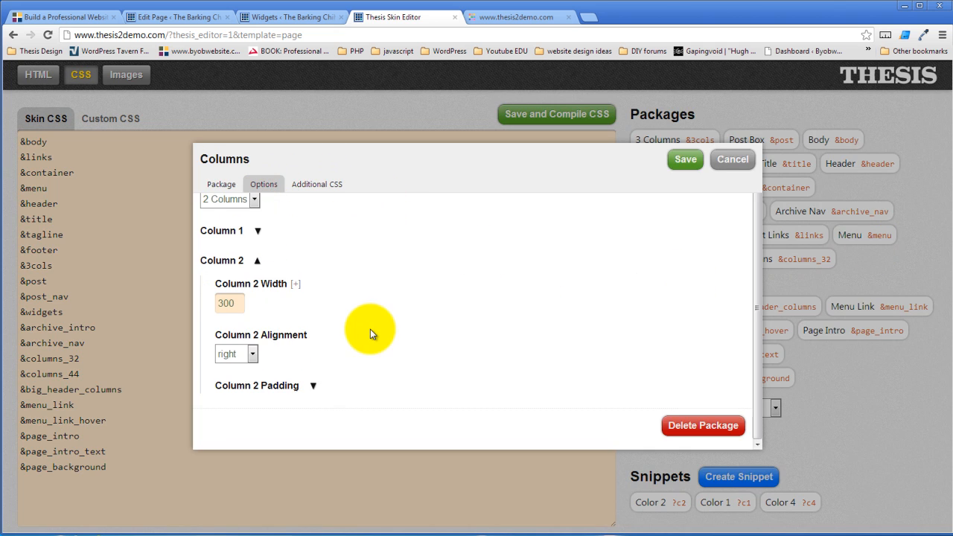
{"action": "left_click", "coordinate": [253, 355]}
{"action": "left_click", "coordinate": [237, 381]}
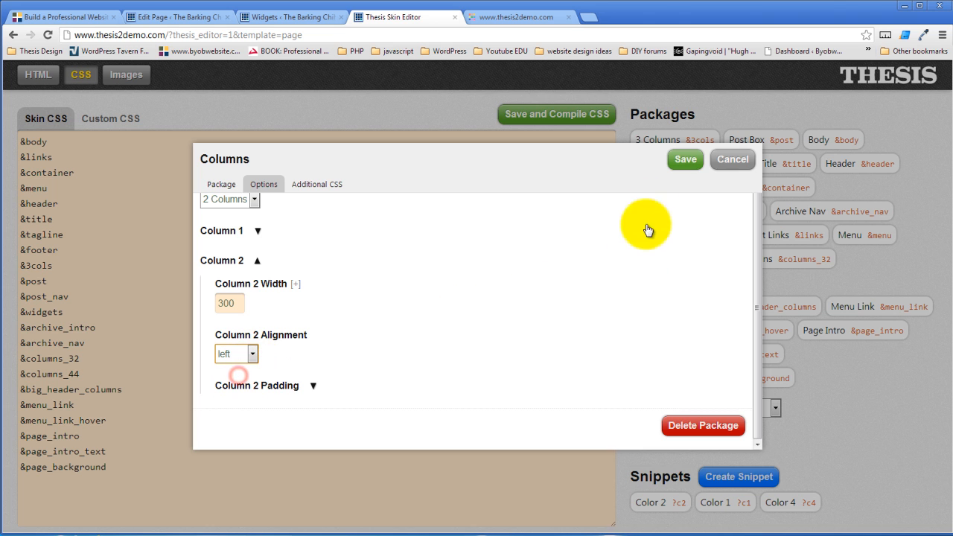
{"action": "left_click", "coordinate": [685, 158]}
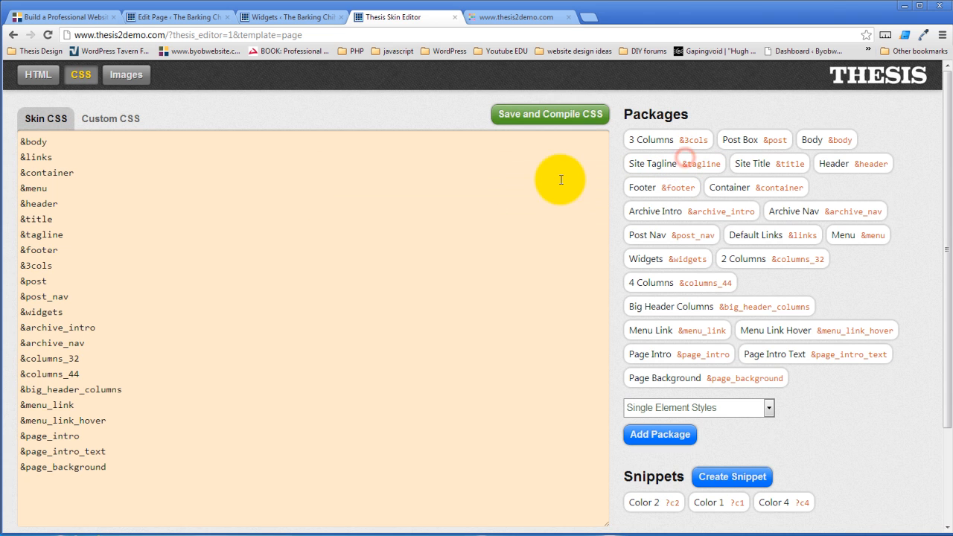
{"action": "left_click", "coordinate": [510, 122]}
{"action": "left_click", "coordinate": [492, 290]}
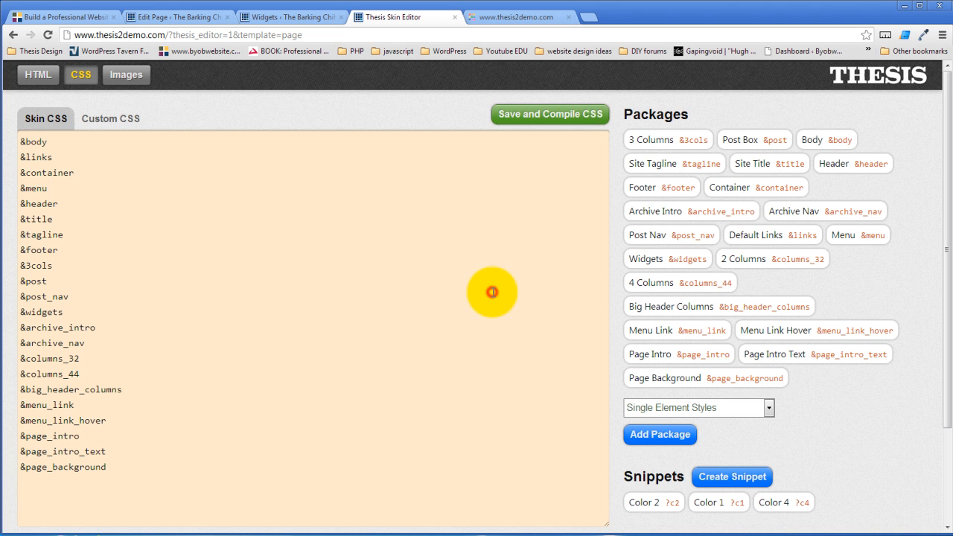
Reload the live café site, scroll through the new column layout, and shrink the DevTools panel
{"action": "left_click", "coordinate": [514, 16]}
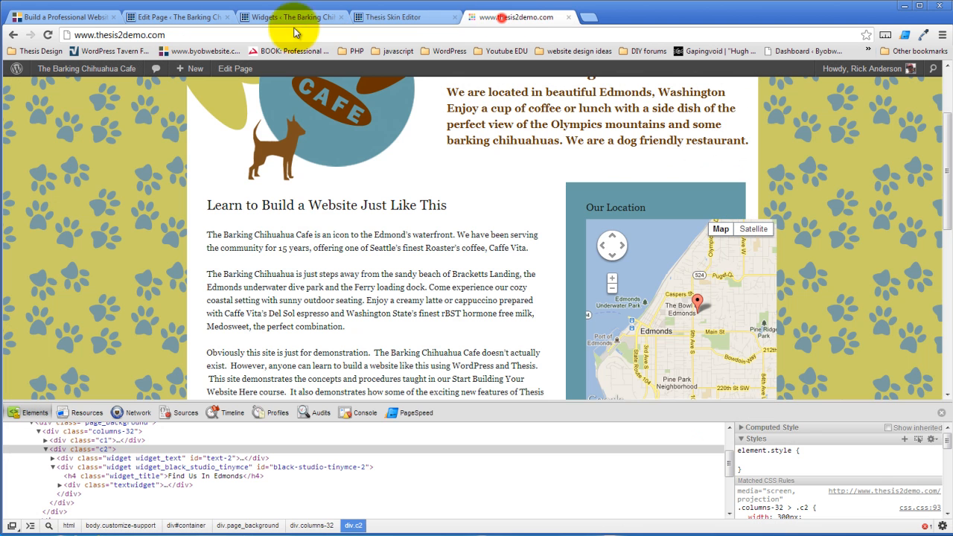
{"action": "left_click", "coordinate": [47, 35]}
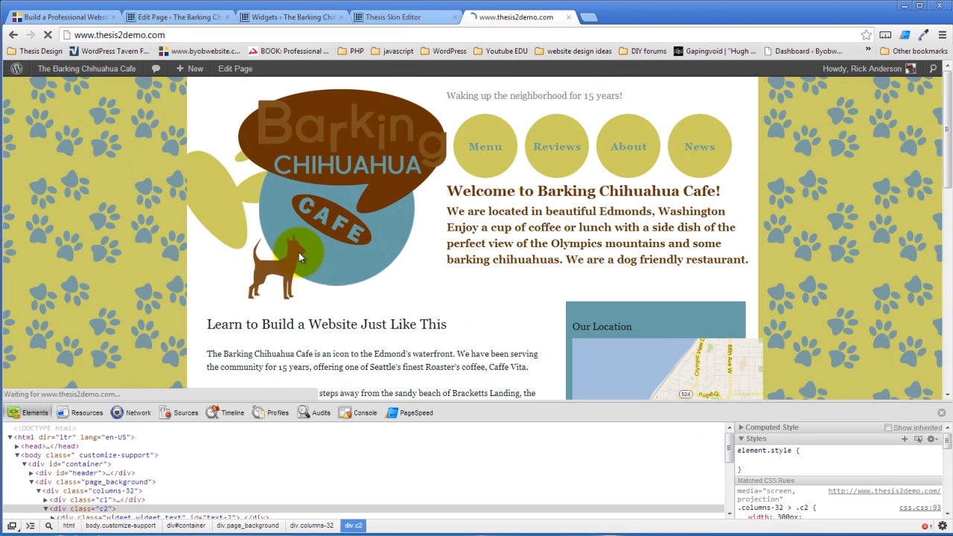
{"action": "scroll", "coordinate": [357, 282], "scroll_direction": "down", "scroll_amount": 3}
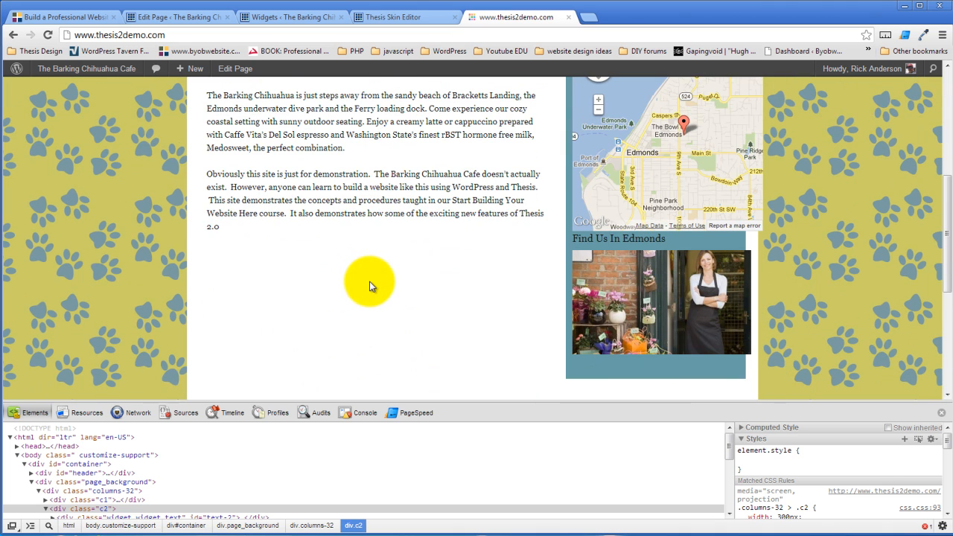
{"action": "scroll", "coordinate": [372, 281], "scroll_direction": "down", "scroll_amount": 2}
{"action": "scroll", "coordinate": [389, 284], "scroll_direction": "up", "scroll_amount": 3}
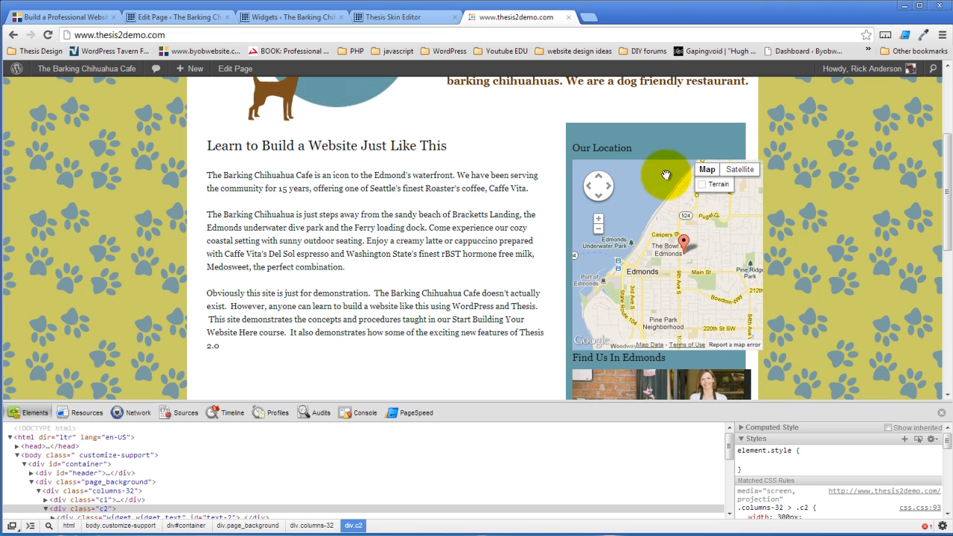
{"action": "scroll", "coordinate": [609, 197], "scroll_direction": "down", "scroll_amount": 1}
{"action": "scroll", "coordinate": [656, 216], "scroll_direction": "up", "scroll_amount": 2}
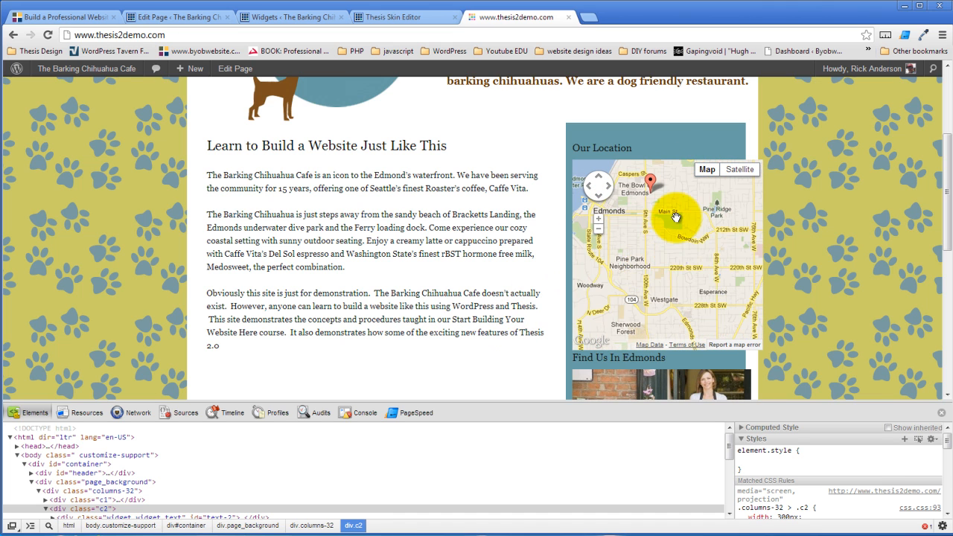
{"action": "scroll", "coordinate": [501, 306], "scroll_direction": "down", "scroll_amount": 4}
{"action": "scroll", "coordinate": [500, 306], "scroll_direction": "up", "scroll_amount": 2}
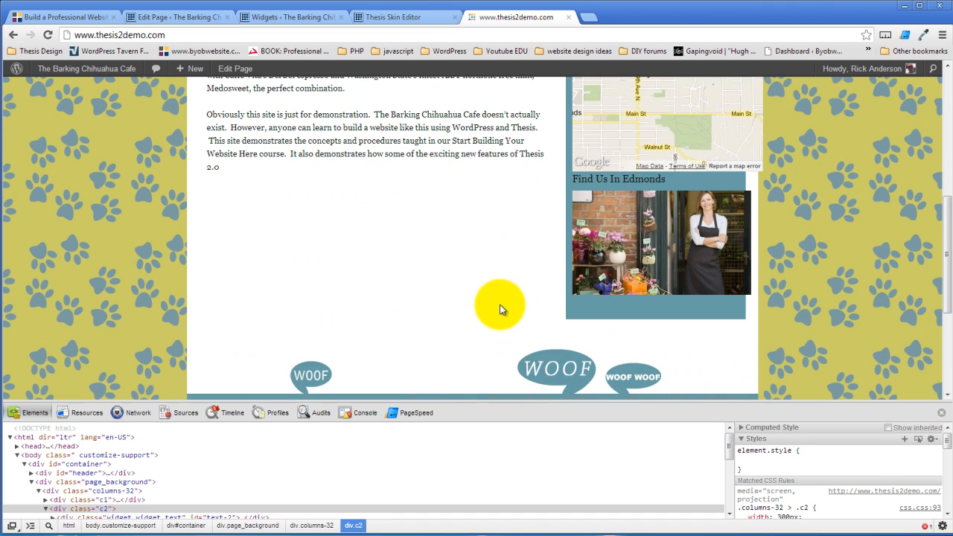
{"action": "scroll", "coordinate": [500, 310], "scroll_direction": "up", "scroll_amount": 5}
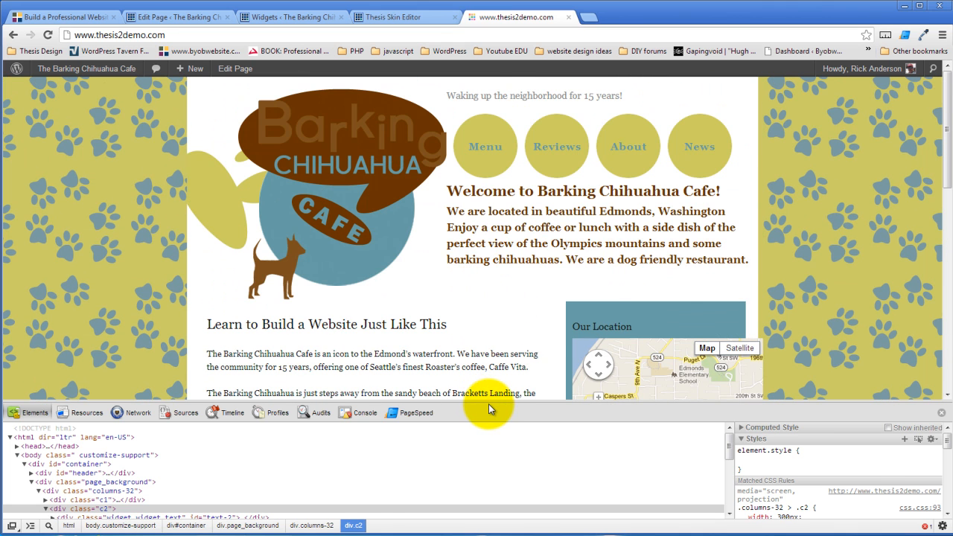
{"action": "left_click_drag", "start_coordinate": [489, 403], "coordinate": [496, 446]}
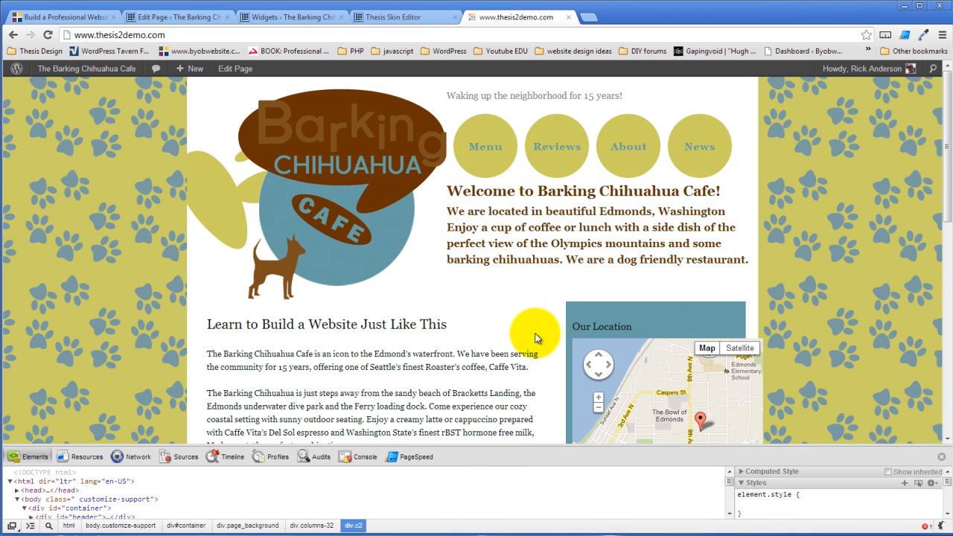
{"action": "left_click", "coordinate": [412, 16]}
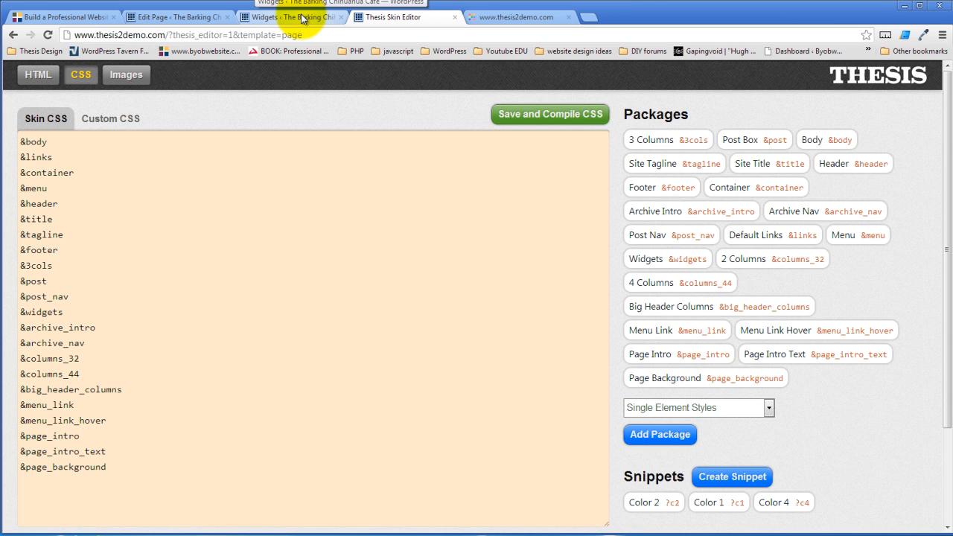
In the page template's HTML editor, add a Container box named 'Feature Box'
{"action": "left_click", "coordinate": [31, 74]}
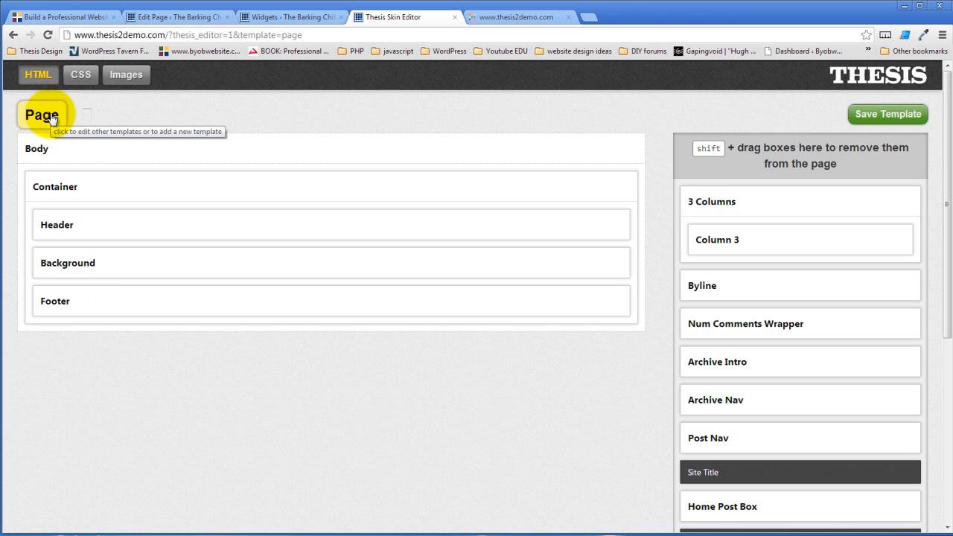
{"action": "scroll", "coordinate": [509, 435], "scroll_direction": "down", "scroll_amount": 3}
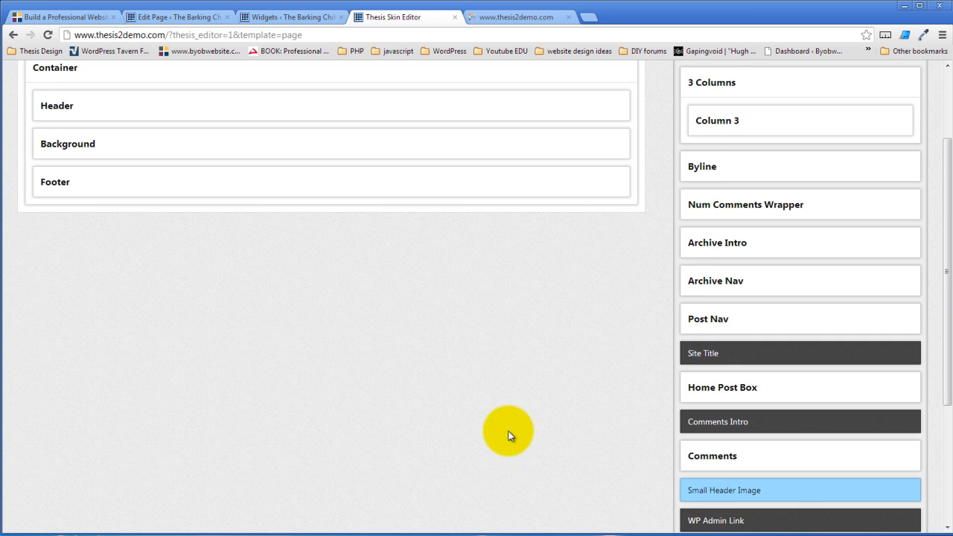
{"action": "scroll", "coordinate": [508, 436], "scroll_direction": "down", "scroll_amount": 2}
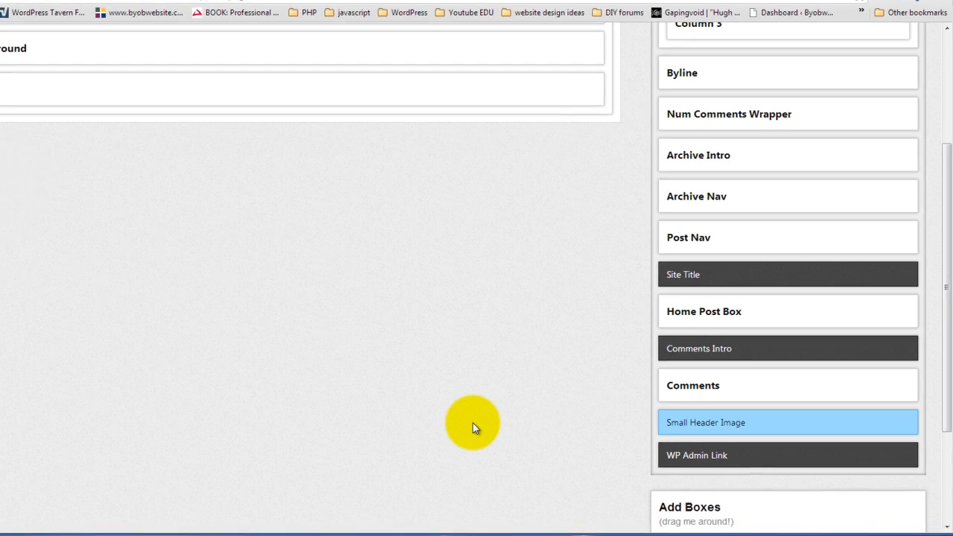
{"action": "scroll", "coordinate": [508, 436], "scroll_direction": "down", "scroll_amount": 2}
{"action": "left_click", "coordinate": [768, 434]}
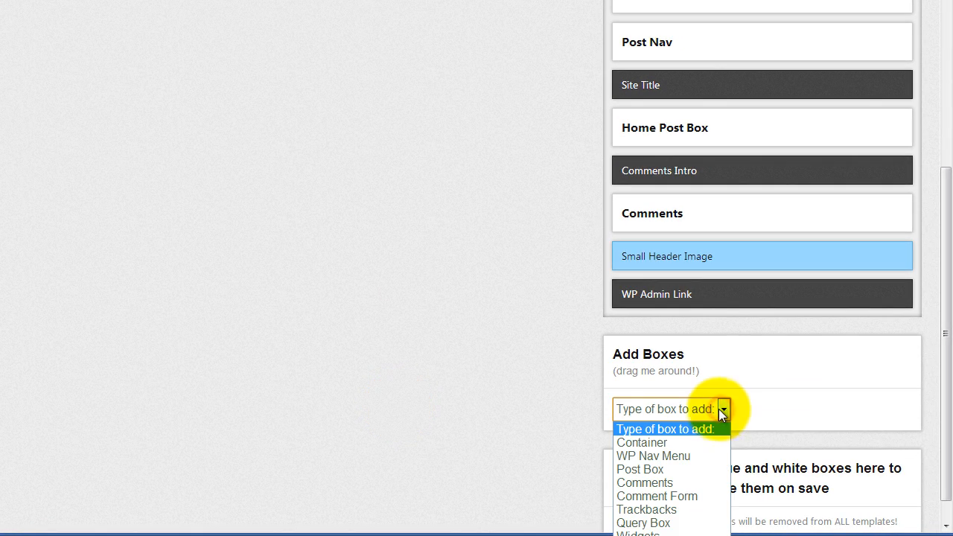
{"action": "left_click", "coordinate": [673, 443]}
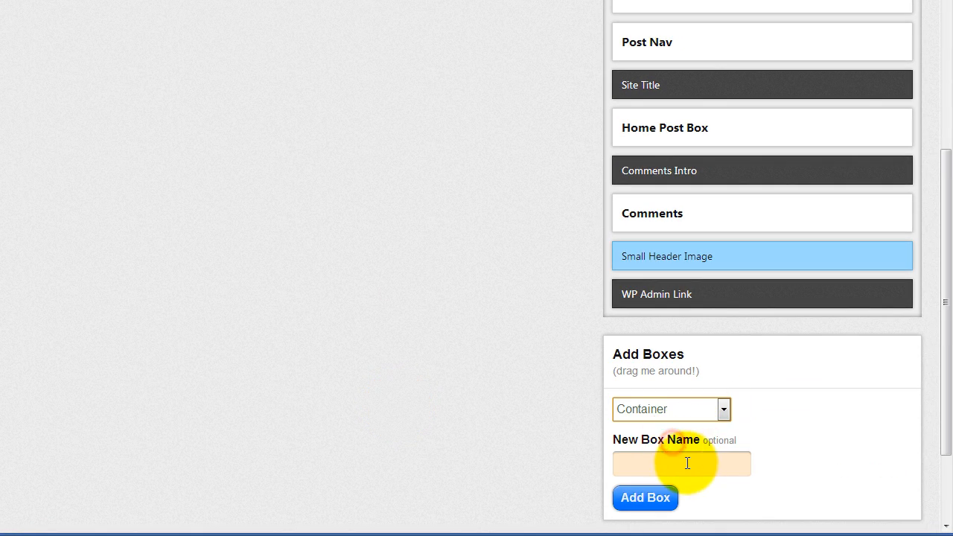
{"action": "left_click", "coordinate": [684, 462]}
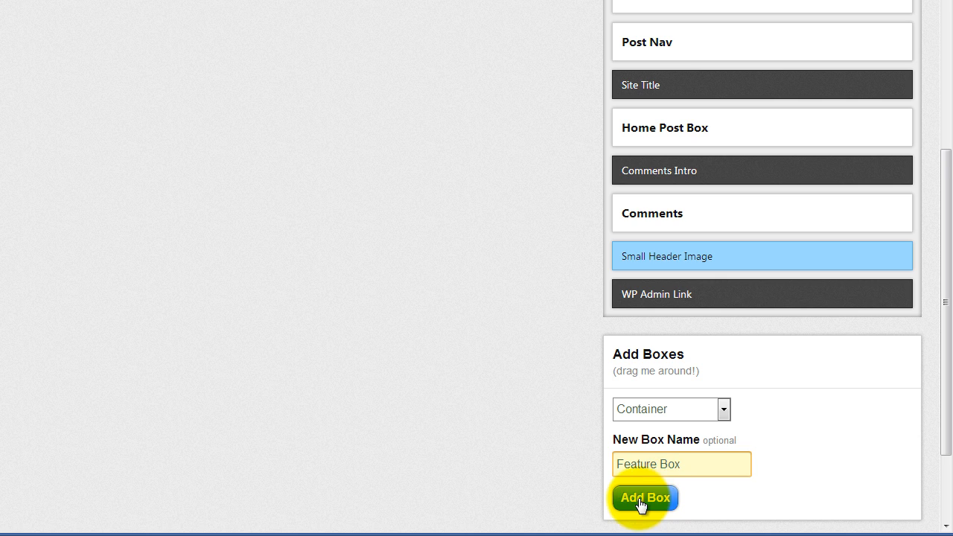
{"action": "left_click", "coordinate": [640, 499]}
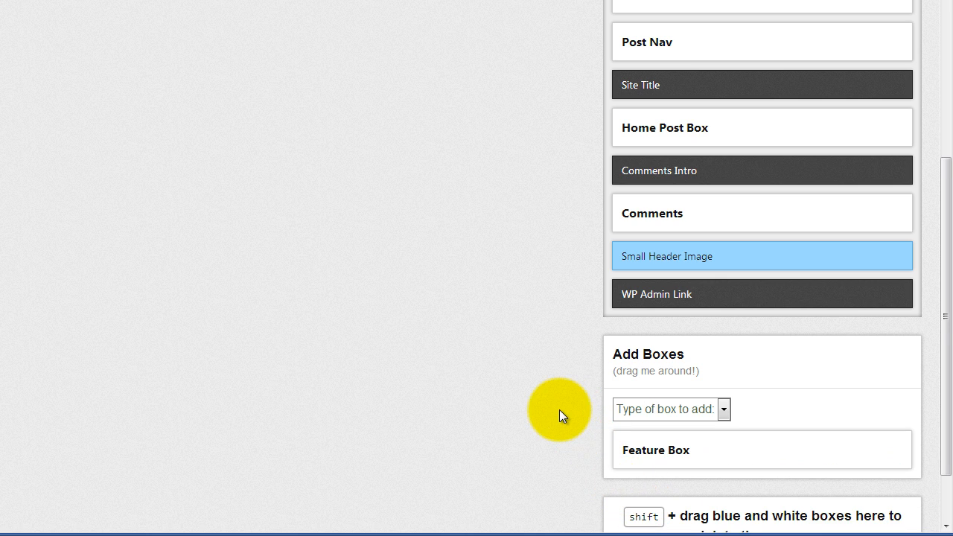
Give Feature Box the HTML class page_background
{"action": "left_click", "coordinate": [704, 451]}
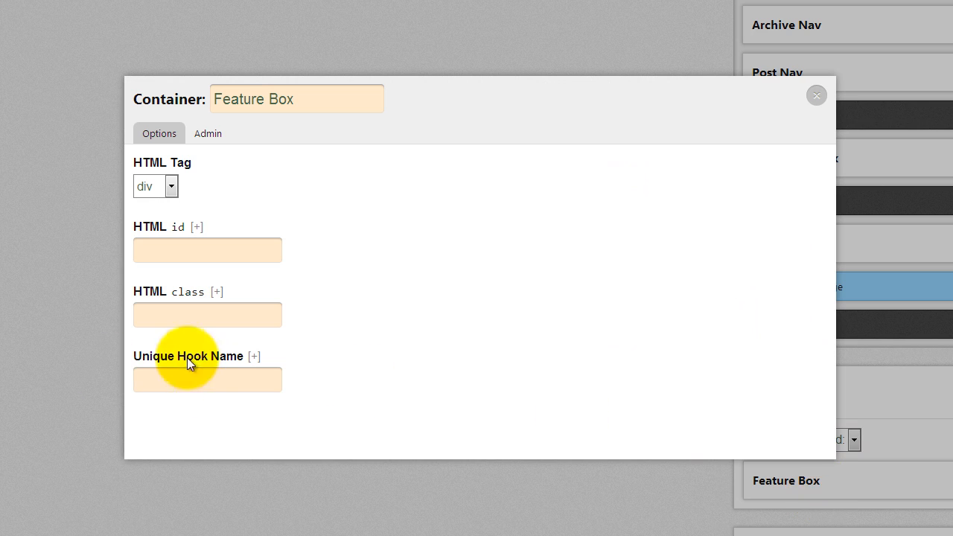
{"action": "left_click", "coordinate": [204, 314]}
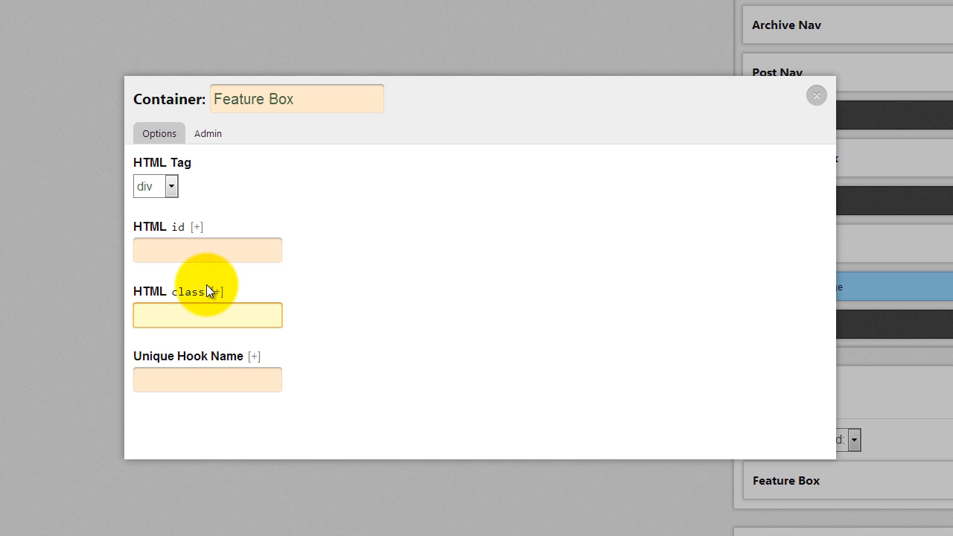
{"action": "type", "text": "page_b"}
{"action": "type", "text": "ack"}
{"action": "type", "text": "gro"}
{"action": "key", "text": "BackSpace"}
{"action": "type", "text": "ound"}
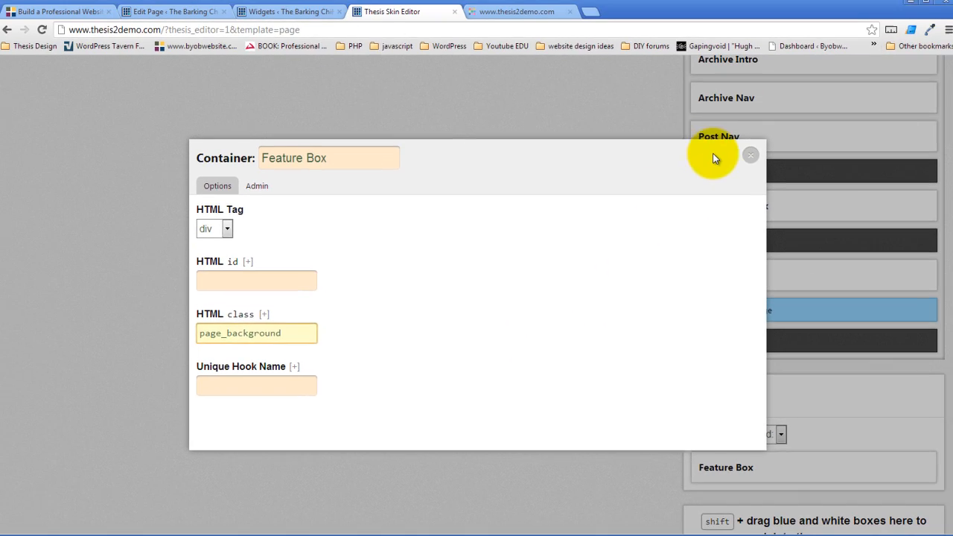
{"action": "left_click", "coordinate": [735, 110]}
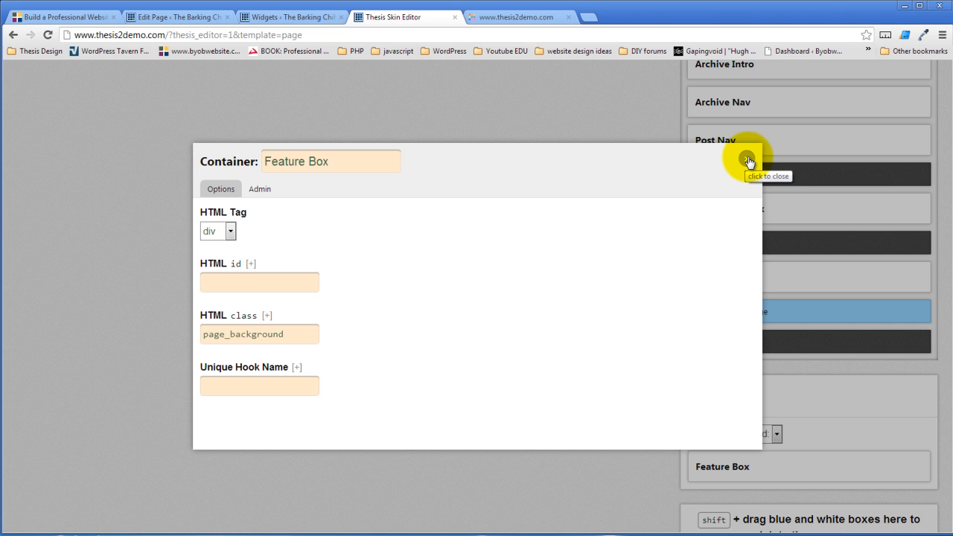
{"action": "left_click", "coordinate": [748, 162]}
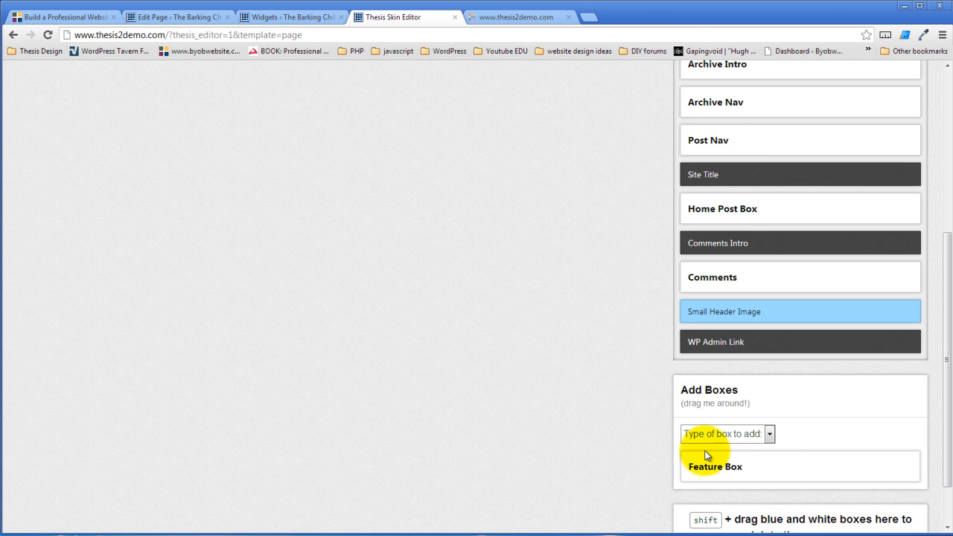
Add another Container box named 'Feature Box Columns'
{"action": "left_click", "coordinate": [774, 435]}
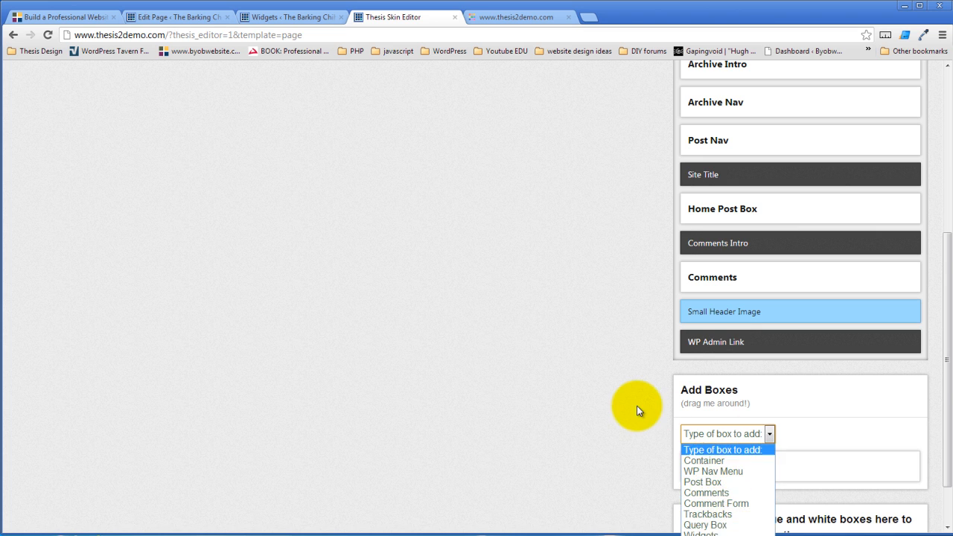
{"action": "scroll", "coordinate": [637, 406], "scroll_direction": "down", "scroll_amount": 1}
{"action": "left_click", "coordinate": [771, 372]}
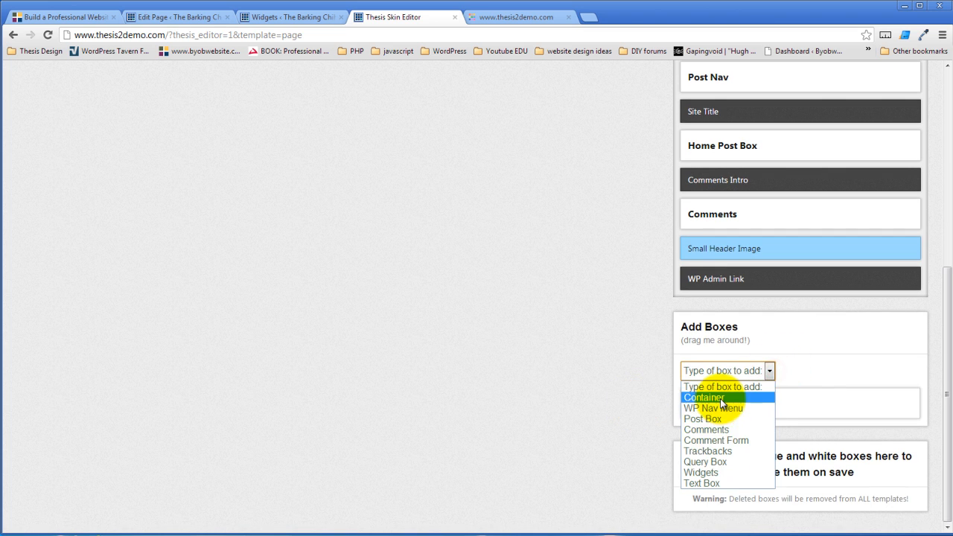
{"action": "left_click", "coordinate": [720, 397]}
{"action": "left_click", "coordinate": [703, 415]}
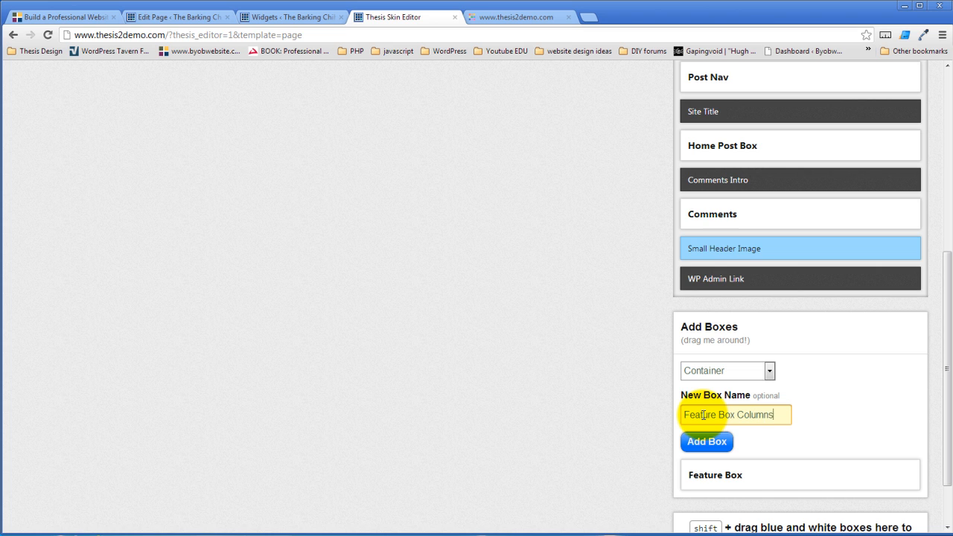
{"action": "left_click", "coordinate": [707, 442]}
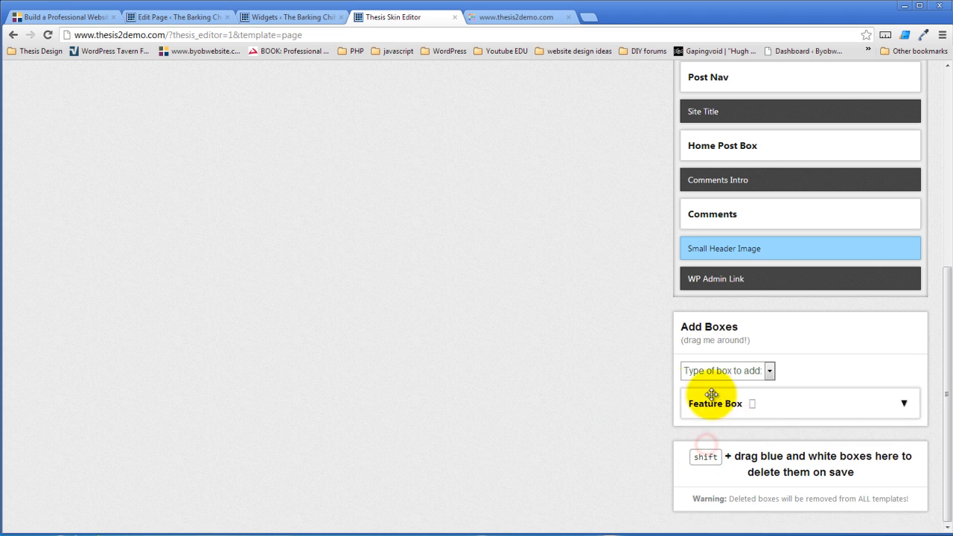
Set Feature Box Columns' HTML class to columns-32 and move the new boxes near the layout
{"action": "left_click", "coordinate": [753, 404]}
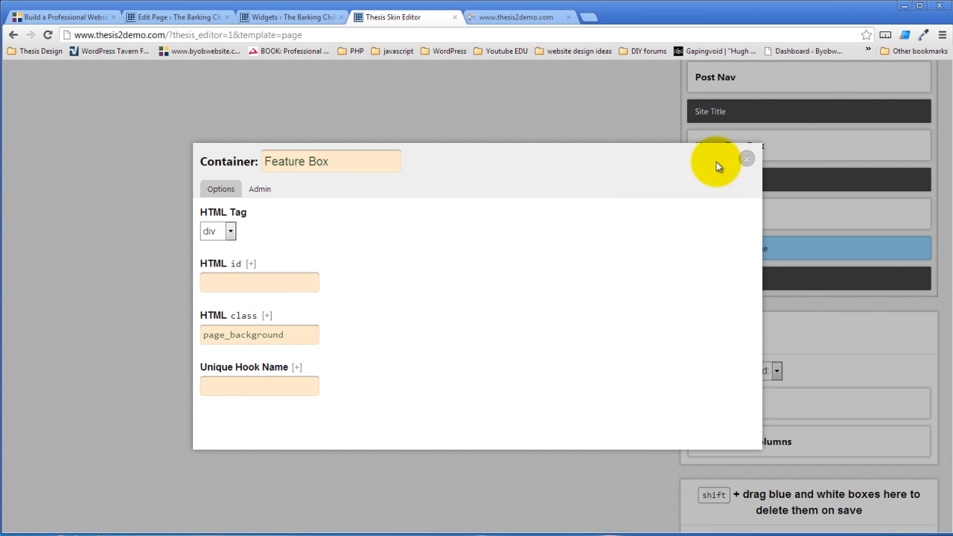
{"action": "left_click", "coordinate": [746, 159]}
{"action": "left_click", "coordinate": [799, 441]}
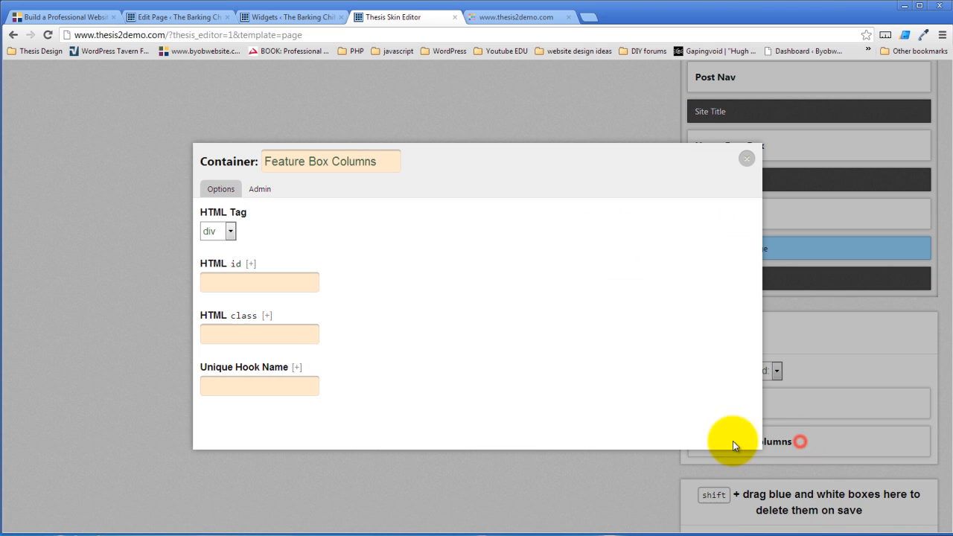
{"action": "left_click", "coordinate": [287, 334]}
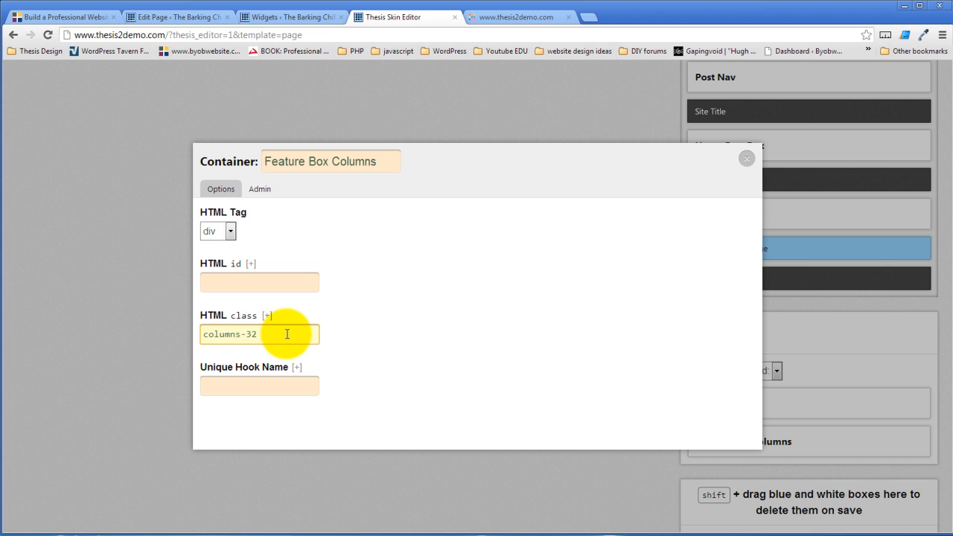
{"action": "left_click", "coordinate": [687, 160]}
{"action": "left_click", "coordinate": [744, 157]}
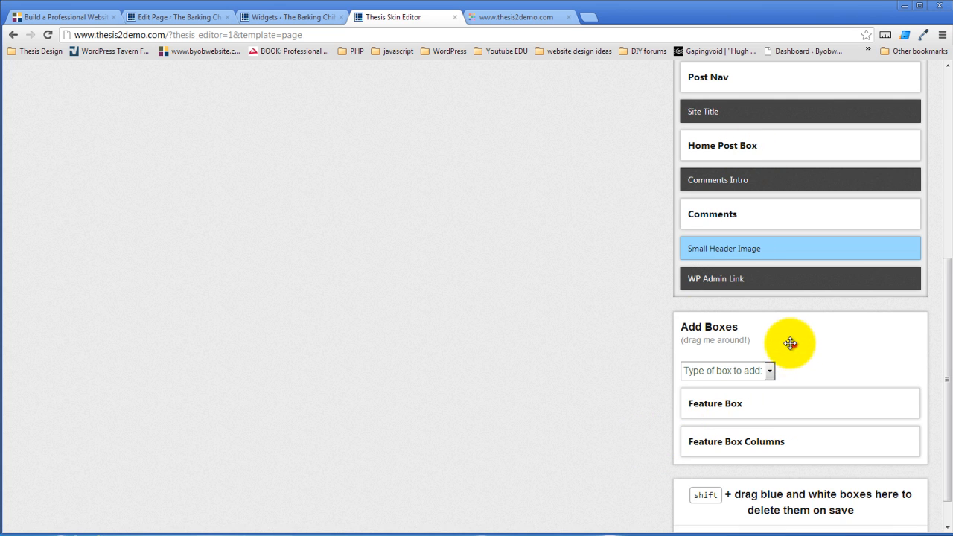
{"action": "left_click_drag", "start_coordinate": [791, 343], "coordinate": [499, 116]}
Place Feature Box in the Container just below Header, with Feature Box Columns nested inside
{"action": "scroll", "coordinate": [317, 449], "scroll_direction": "up", "scroll_amount": 3}
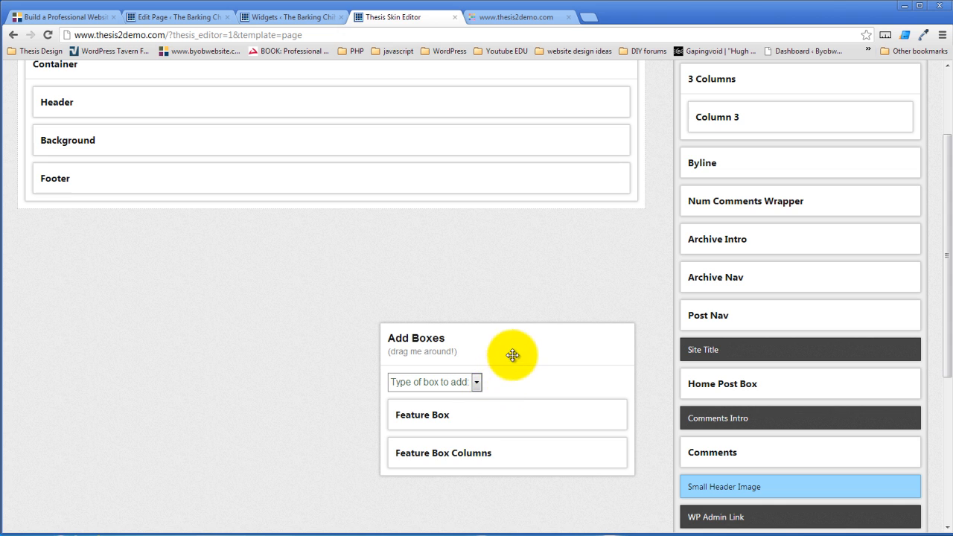
{"action": "left_click_drag", "start_coordinate": [514, 355], "coordinate": [568, 120]}
{"action": "scroll", "coordinate": [289, 422], "scroll_direction": "up", "scroll_amount": 2}
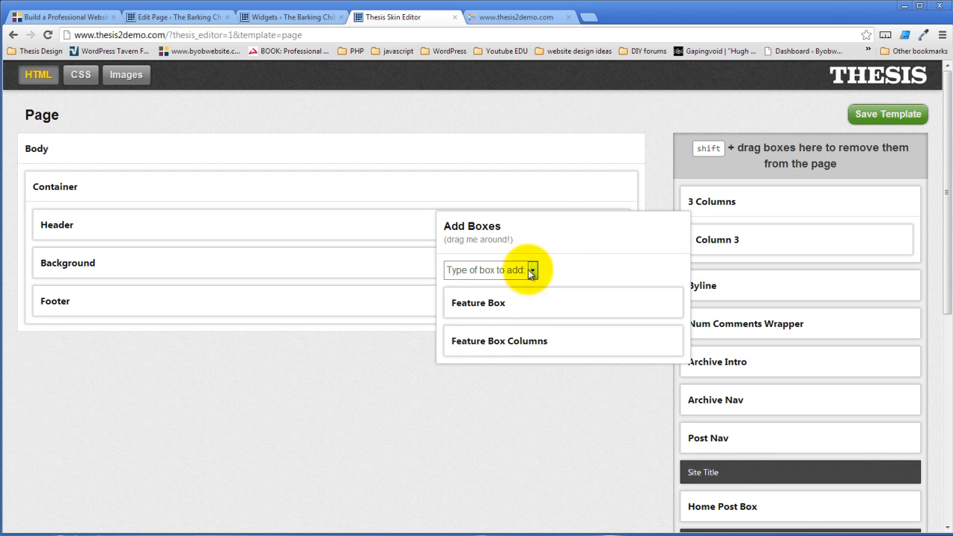
{"action": "left_click_drag", "start_coordinate": [571, 229], "coordinate": [447, 386]}
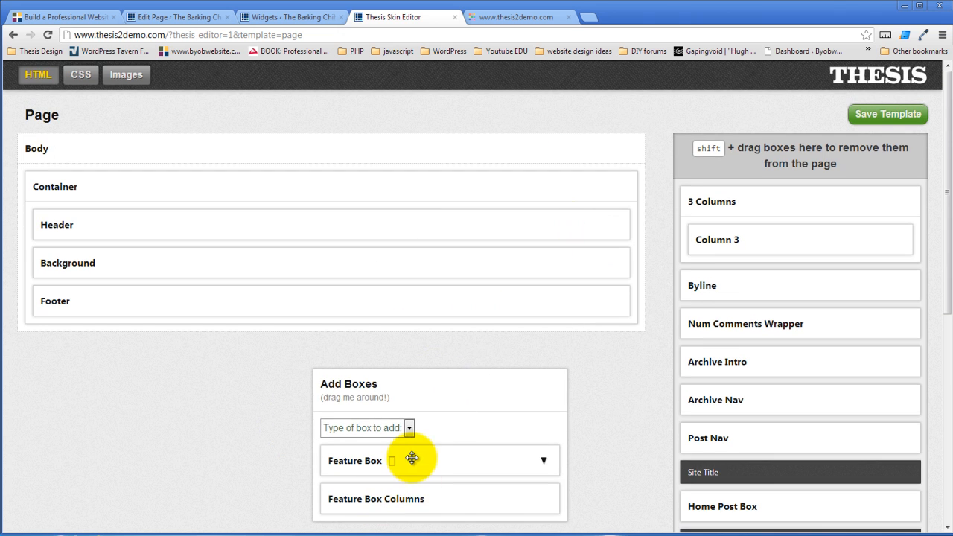
{"action": "left_click_drag", "start_coordinate": [412, 457], "coordinate": [172, 184]}
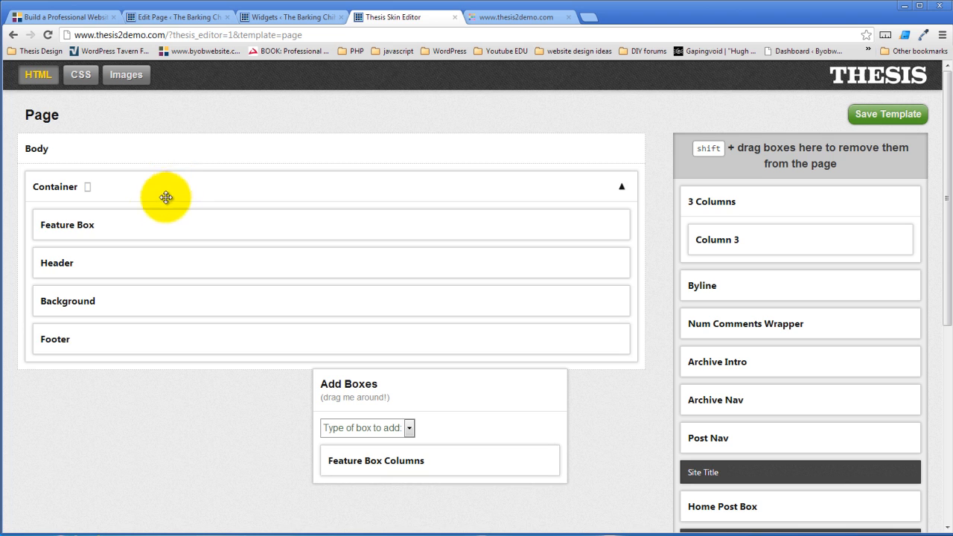
{"action": "left_click_drag", "start_coordinate": [157, 217], "coordinate": [159, 251]}
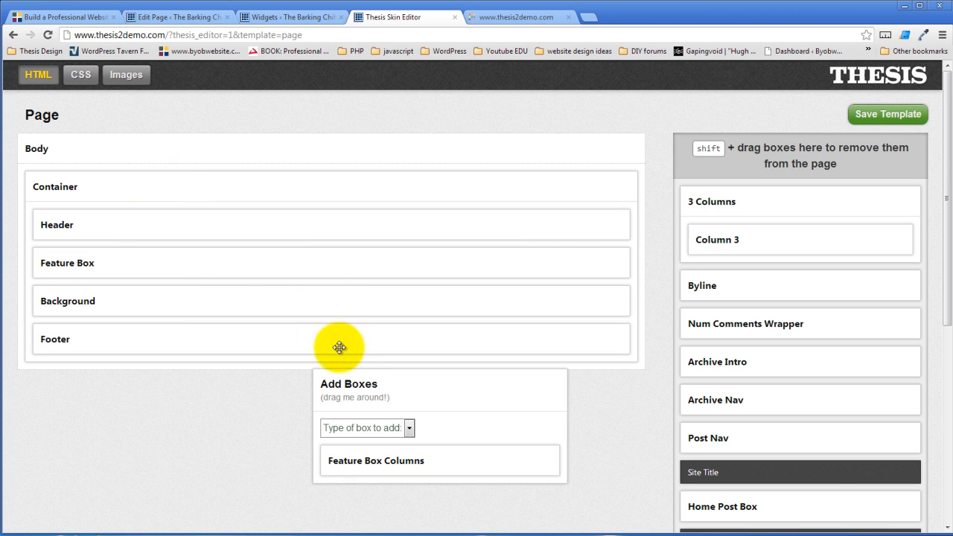
{"action": "left_click_drag", "start_coordinate": [374, 463], "coordinate": [224, 277]}
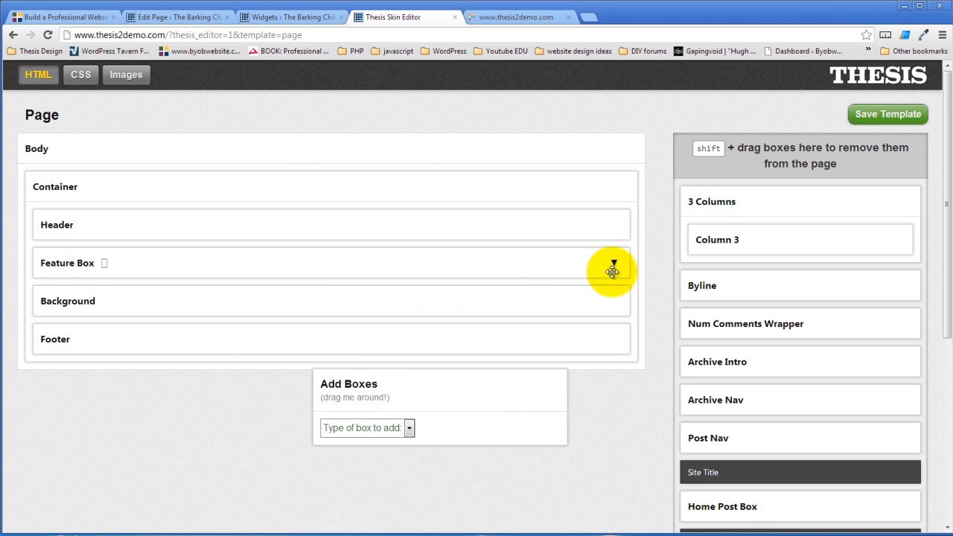
{"action": "left_click", "coordinate": [614, 264]}
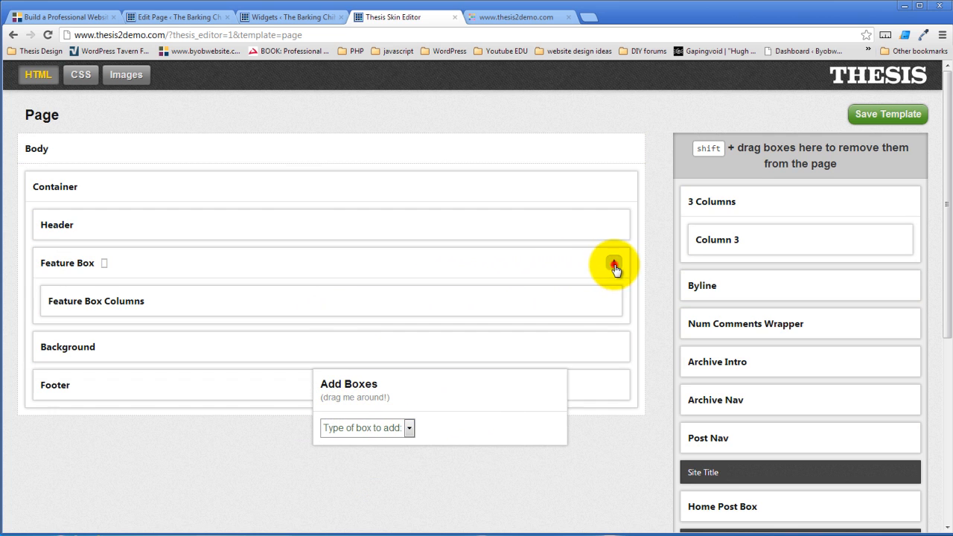
Add a container named 'Feature Box 1' with HTML class c1
{"action": "left_click", "coordinate": [410, 429]}
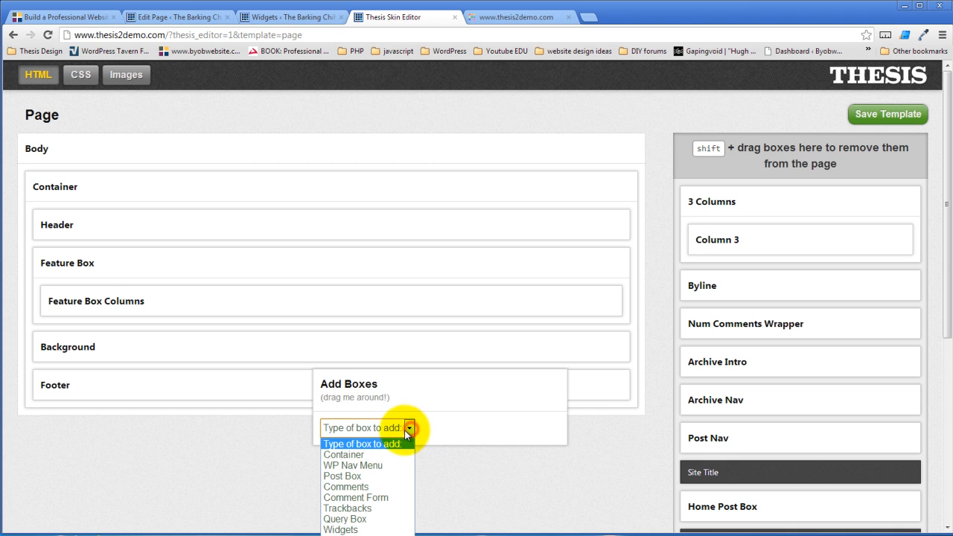
{"action": "left_click", "coordinate": [357, 454]}
{"action": "left_click", "coordinate": [386, 464]}
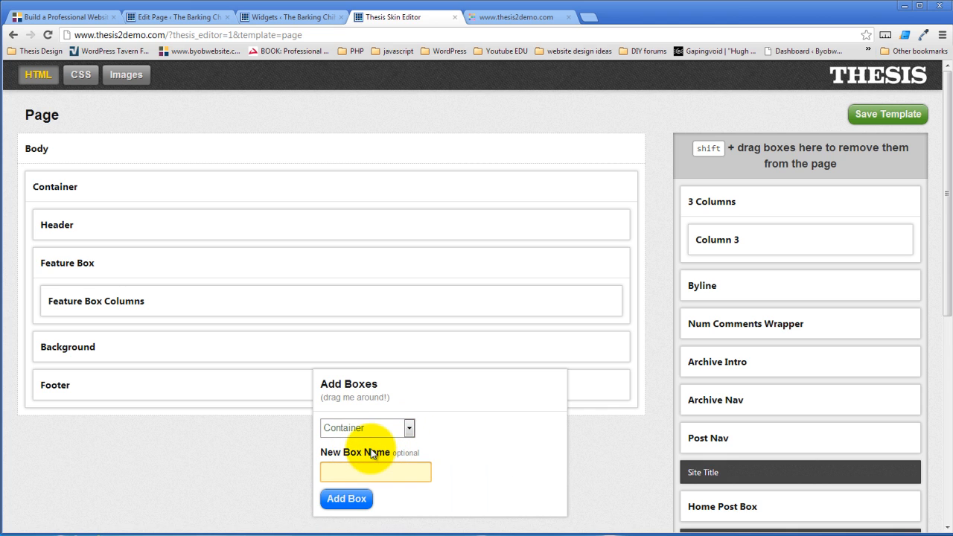
{"action": "type", "text": "Feature Box 1"}
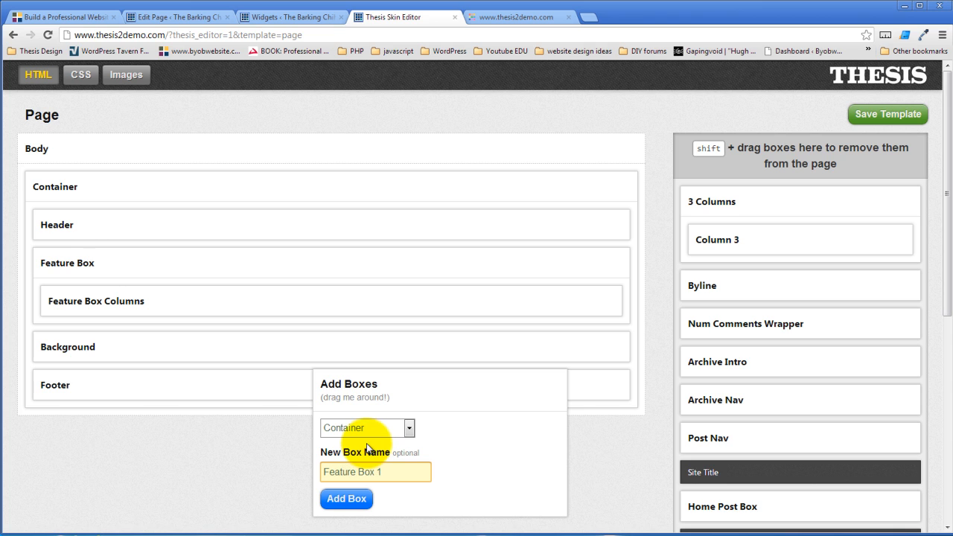
{"action": "left_click", "coordinate": [347, 498]}
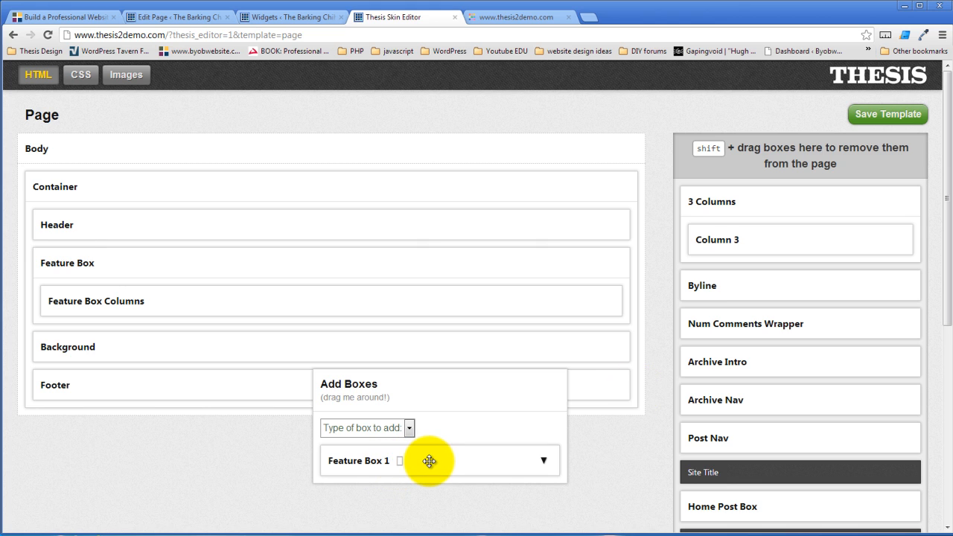
{"action": "left_click", "coordinate": [401, 461]}
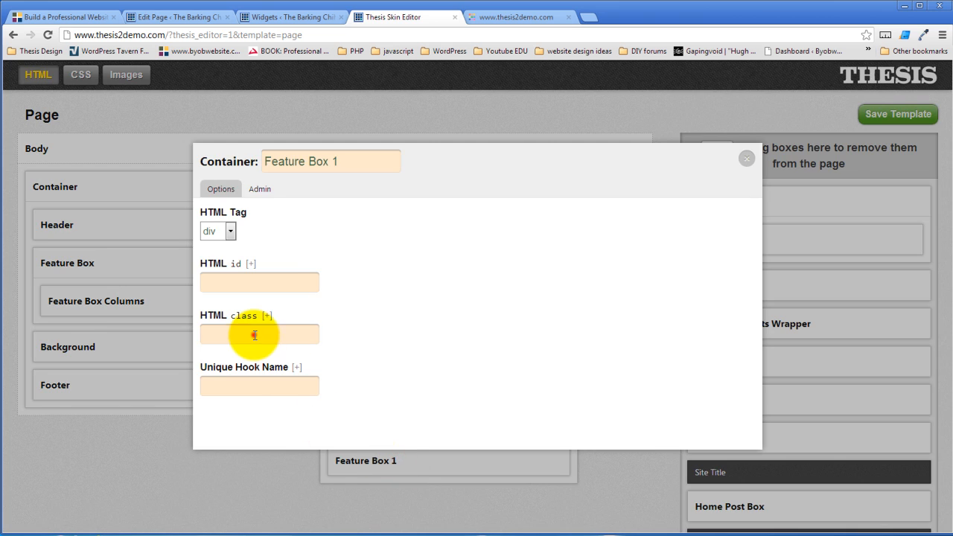
{"action": "left_click", "coordinate": [254, 335]}
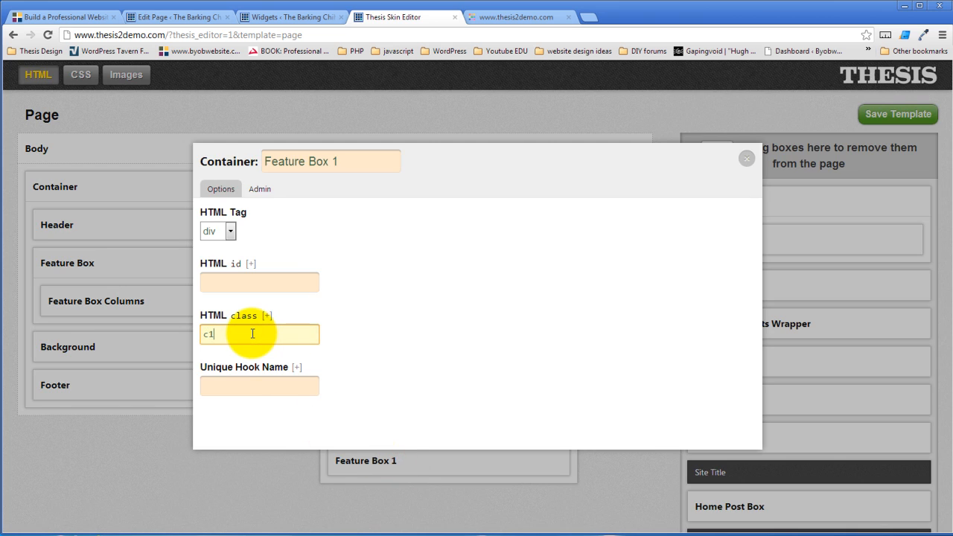
{"action": "left_click", "coordinate": [769, 270]}
{"action": "left_click", "coordinate": [699, 245]}
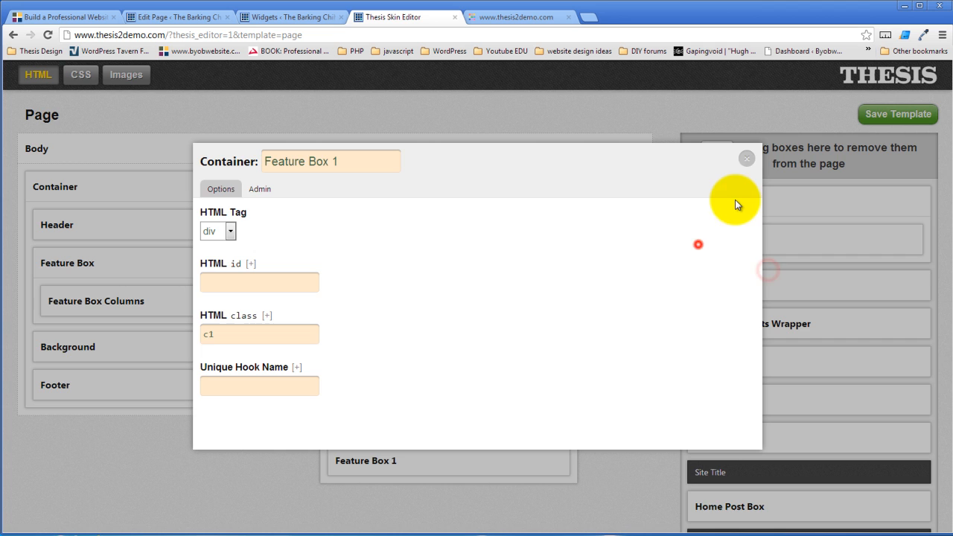
{"action": "left_click", "coordinate": [747, 160]}
{"action": "mouse_move", "coordinate": [416, 469]}
{"action": "left_mouse_down"}
{"action": "mouse_move", "coordinate": [260, 340]}
{"action": "mouse_move", "coordinate": [258, 321]}
{"action": "mouse_move", "coordinate": [421, 477]}
{"action": "left_mouse_up"}
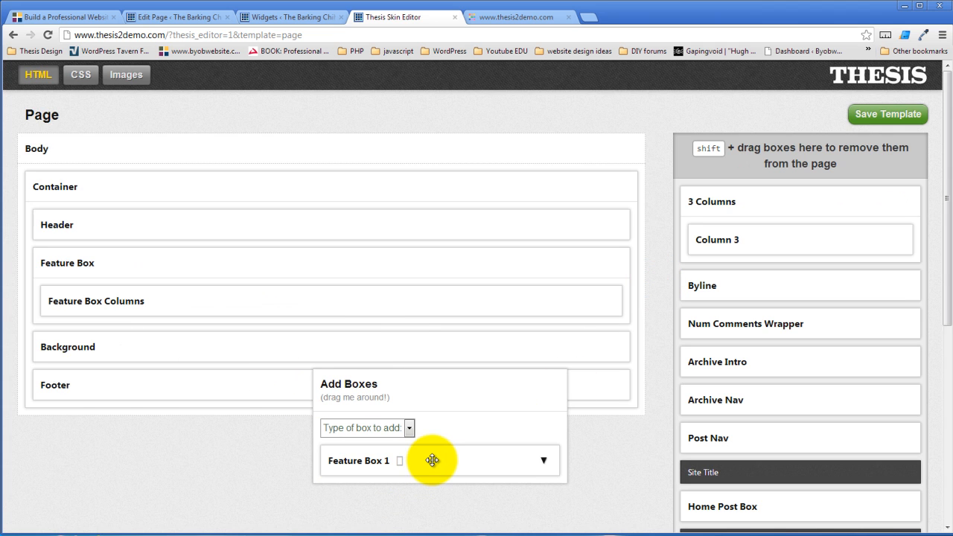
Add a 'Feature Box 2' container and place both feature boxes inside Feature Box Columns
{"action": "left_click", "coordinate": [407, 427]}
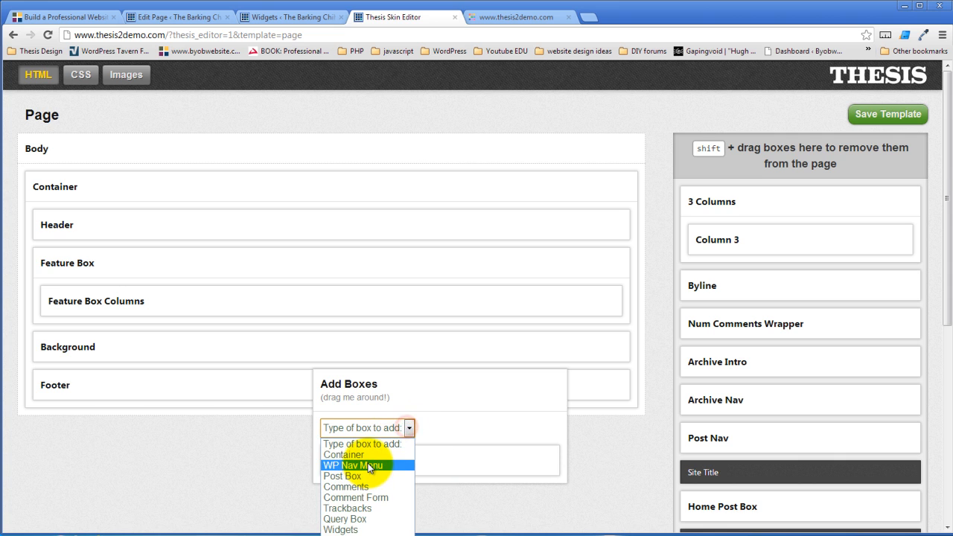
{"action": "left_click", "coordinate": [368, 455]}
{"action": "scroll", "coordinate": [437, 464], "scroll_direction": "down", "scroll_amount": 2}
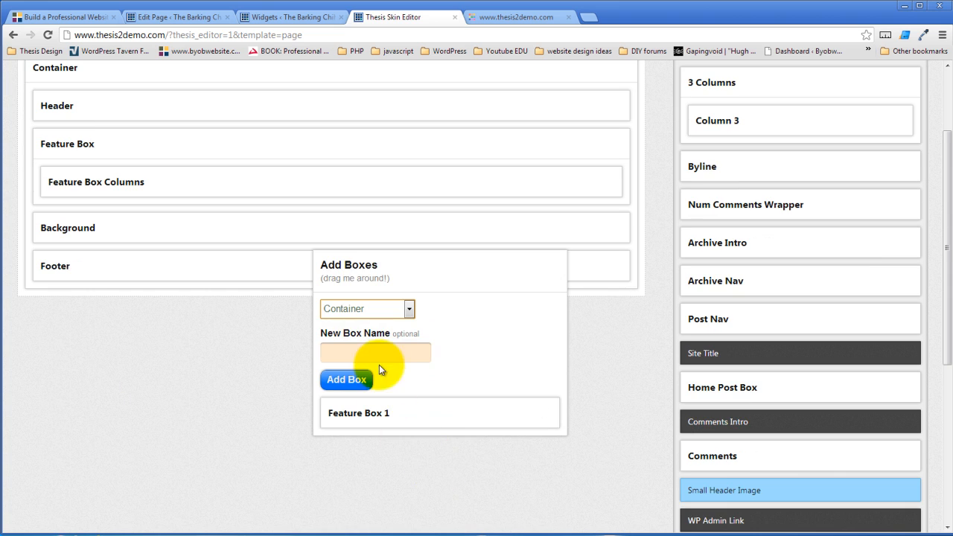
{"action": "left_click", "coordinate": [377, 352]}
{"action": "type", "text": "Feature Box"}
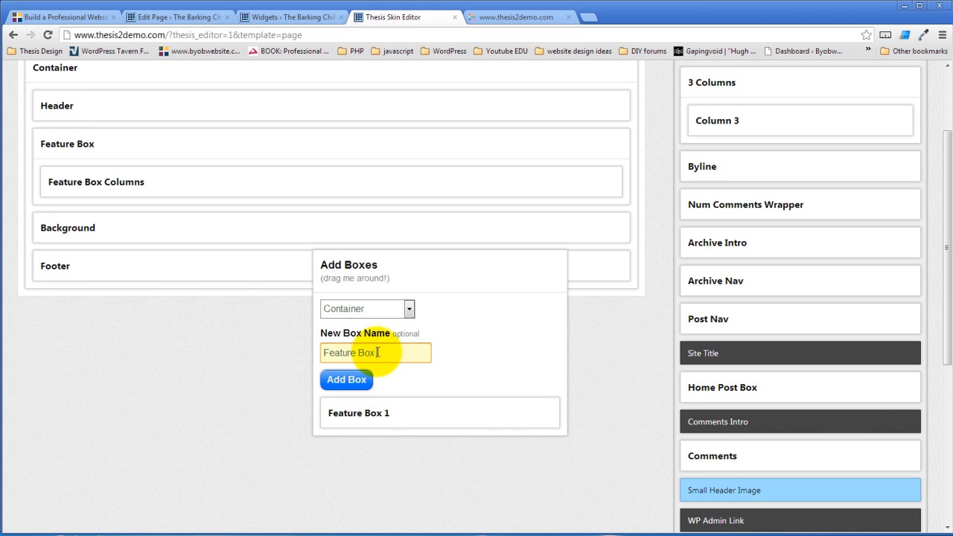
{"action": "type", "text": " 2"}
{"action": "left_click", "coordinate": [346, 379]}
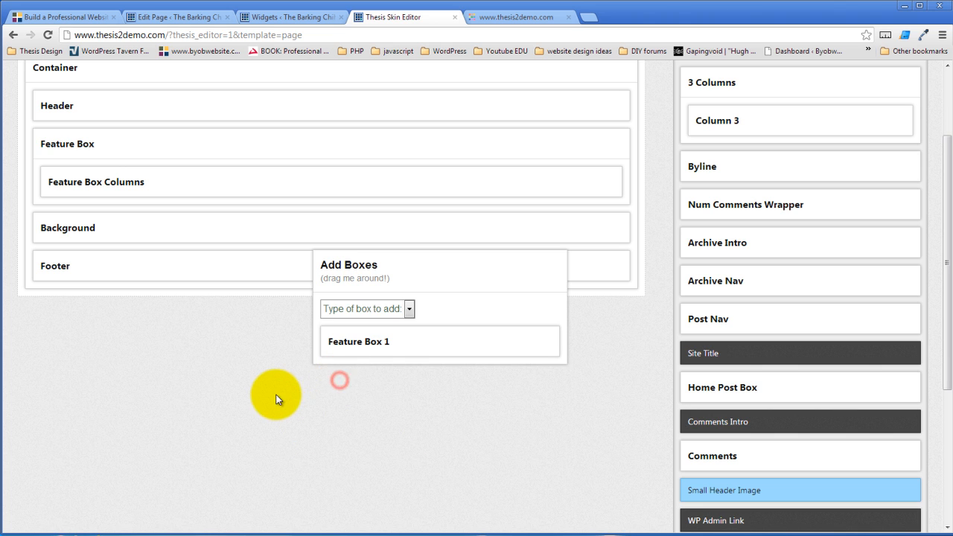
{"action": "scroll", "coordinate": [275, 397], "scroll_direction": "up", "scroll_amount": 2}
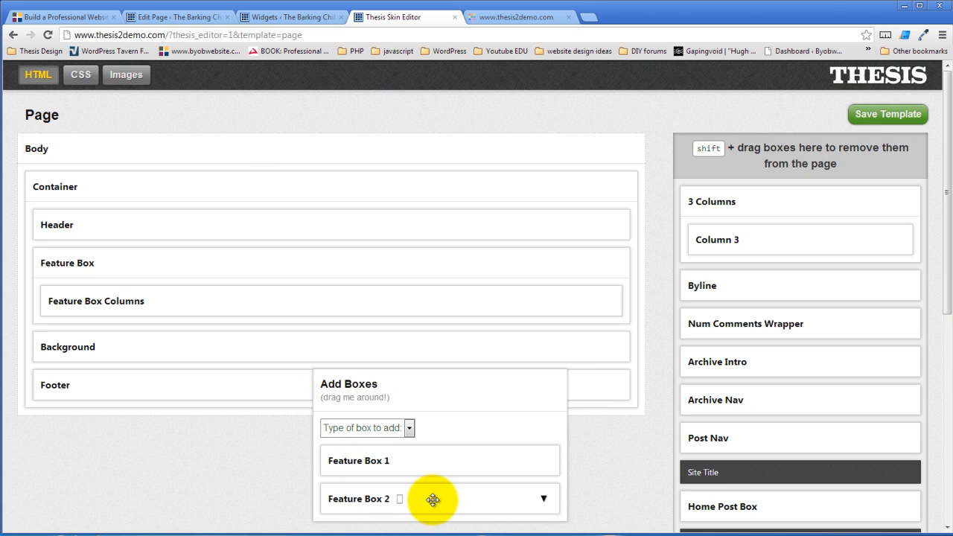
{"action": "left_click_drag", "start_coordinate": [433, 500], "coordinate": [248, 298]}
{"action": "left_click_drag", "start_coordinate": [498, 462], "coordinate": [363, 300]}
{"action": "left_click", "coordinate": [605, 301]}
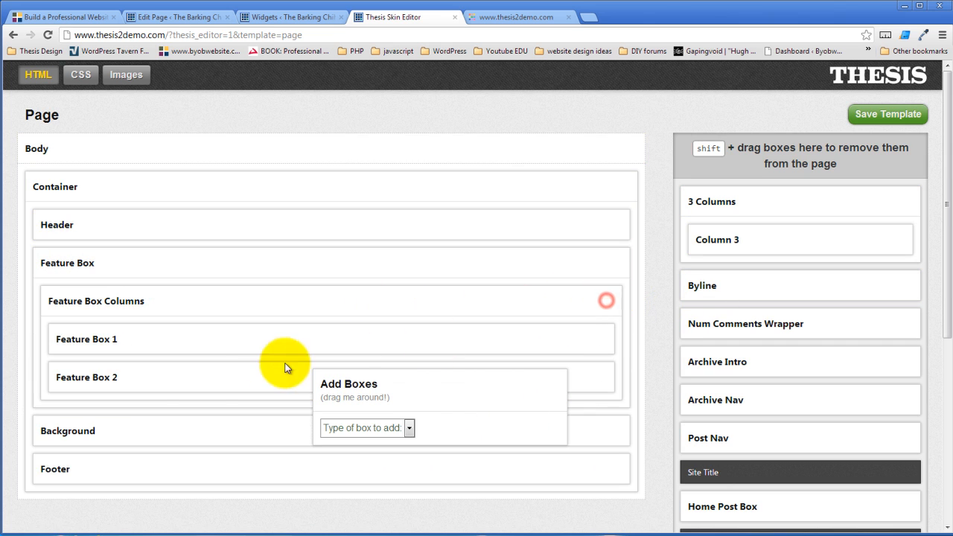
Give Feature Box 2 the HTML class c2
{"action": "left_click", "coordinate": [127, 378]}
{"action": "left_click", "coordinate": [246, 335]}
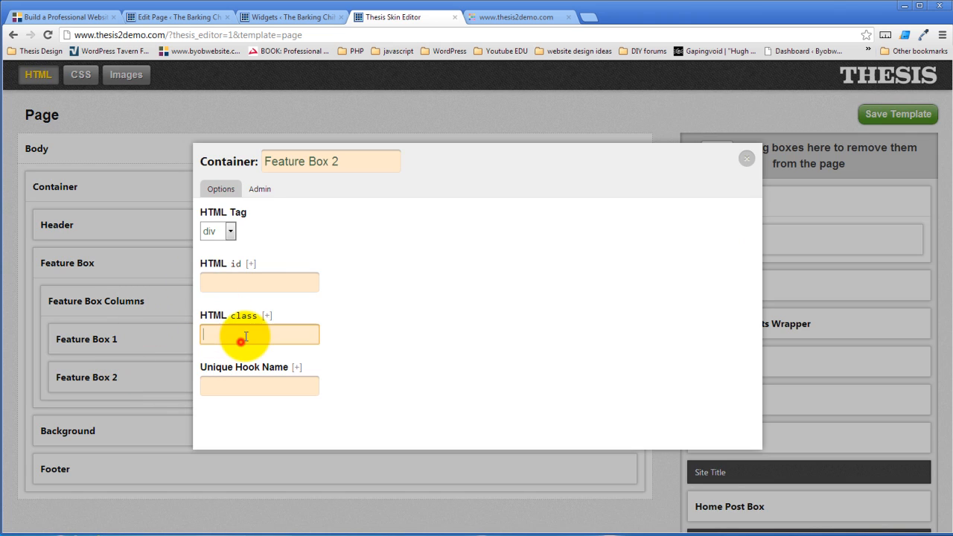
{"action": "type", "text": "c2"}
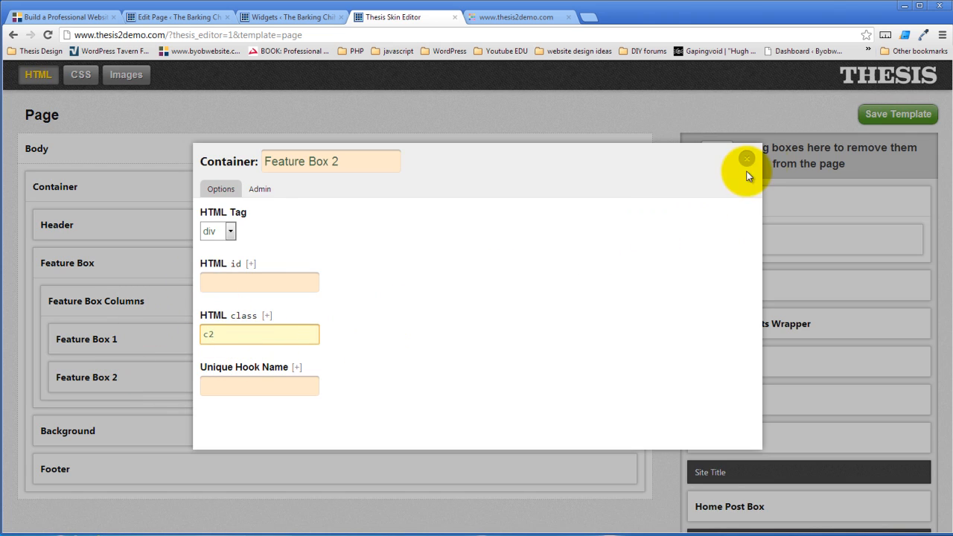
{"action": "left_click", "coordinate": [495, 315]}
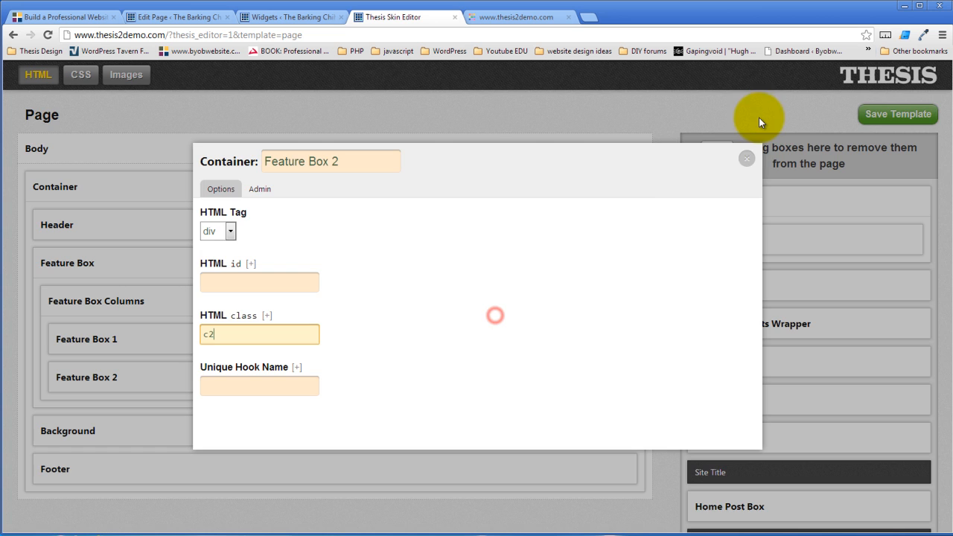
{"action": "left_click", "coordinate": [746, 158]}
{"action": "scroll", "coordinate": [513, 411], "scroll_direction": "down", "scroll_amount": 3}
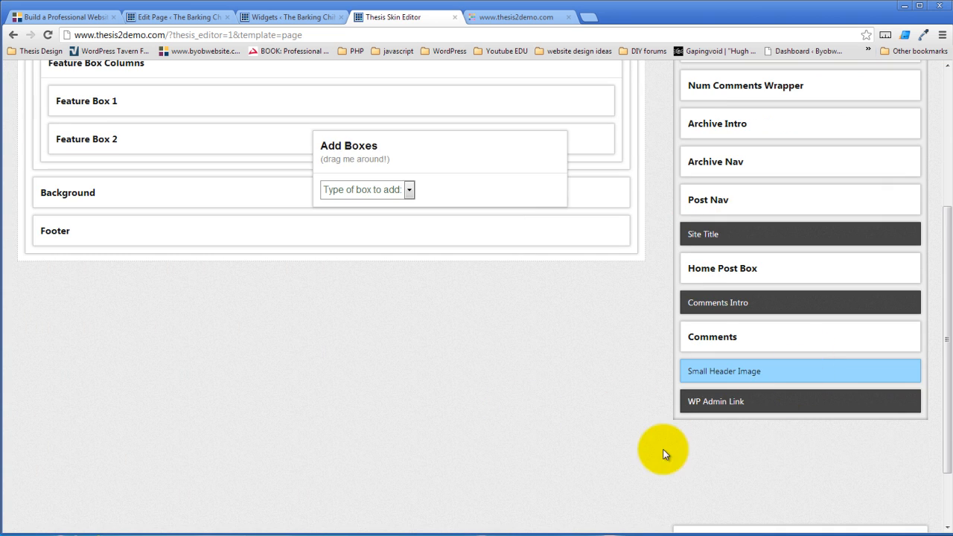
Create a new Widgets box named 'Feature Box Widgets'
{"action": "left_click", "coordinate": [409, 190]}
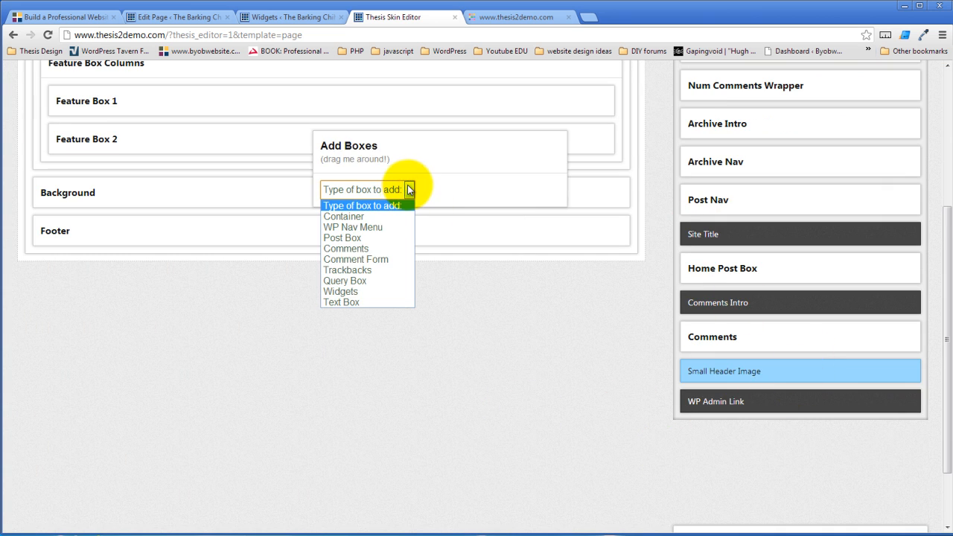
{"action": "left_click", "coordinate": [367, 291]}
{"action": "left_click", "coordinate": [384, 233]}
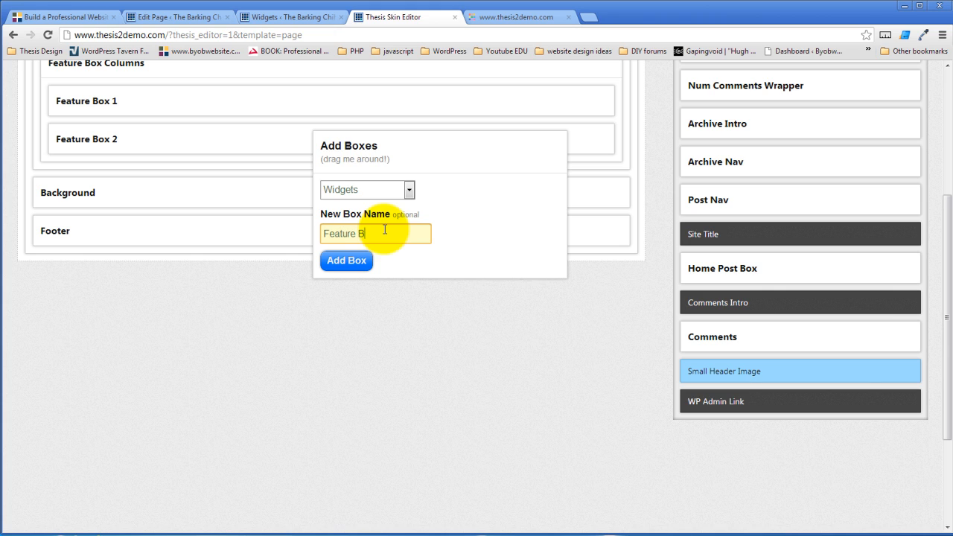
{"action": "type", "text": "Widgets"}
{"action": "left_click", "coordinate": [346, 260]}
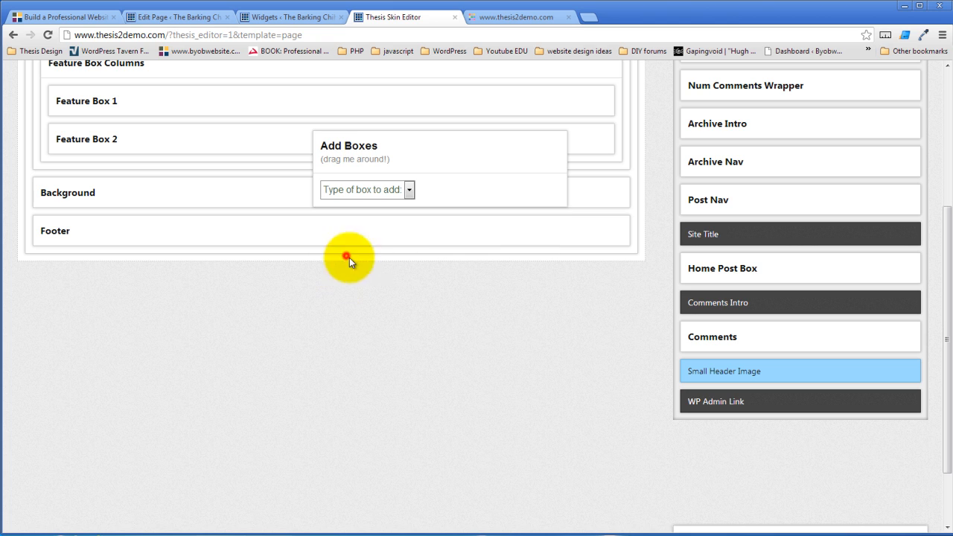
Drag Feature Box Widgets into Feature Box 1
{"action": "scroll", "coordinate": [395, 404], "scroll_direction": "up", "scroll_amount": 3}
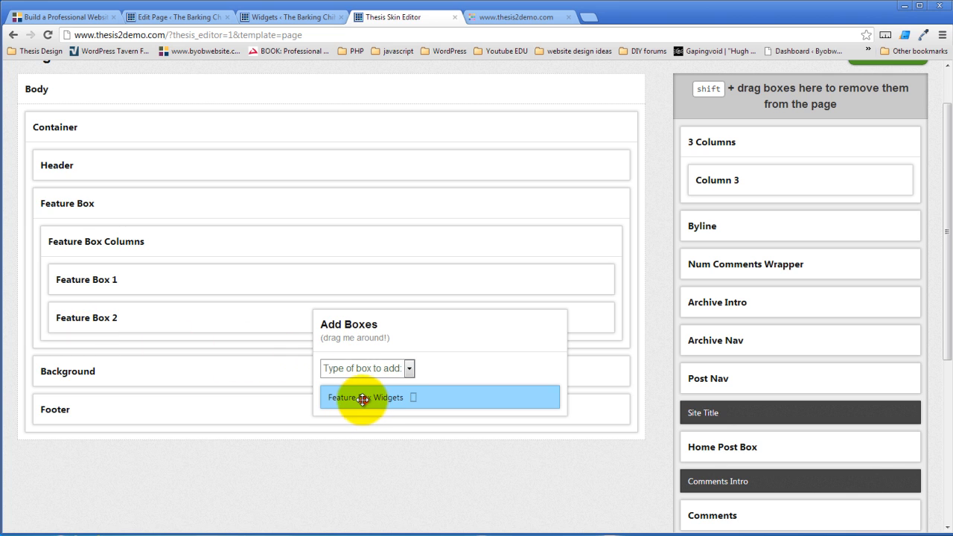
{"action": "left_click_drag", "start_coordinate": [363, 400], "coordinate": [238, 359]}
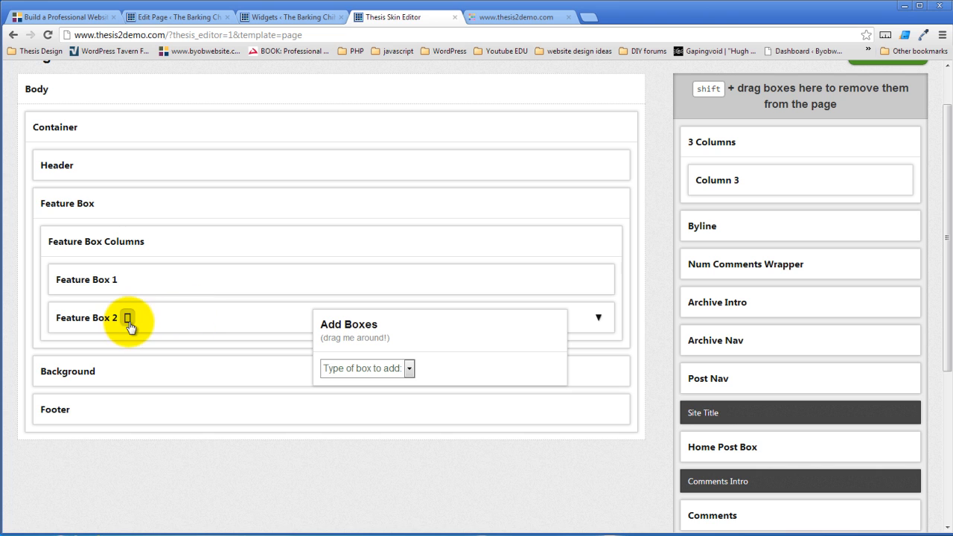
{"action": "scroll", "coordinate": [469, 340], "scroll_direction": "down", "scroll_amount": 2}
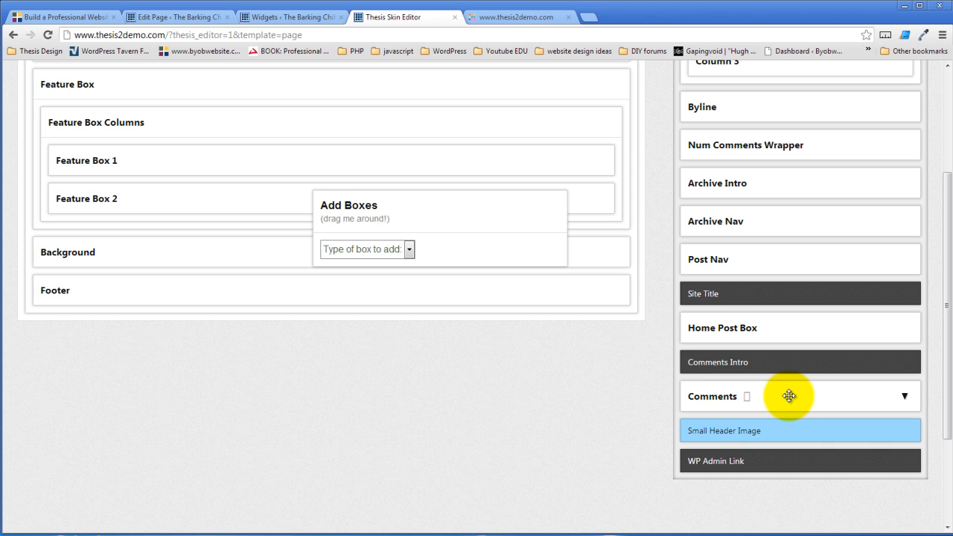
Create a new Text Box named 'Feature Box Text'
{"action": "left_click", "coordinate": [408, 249]}
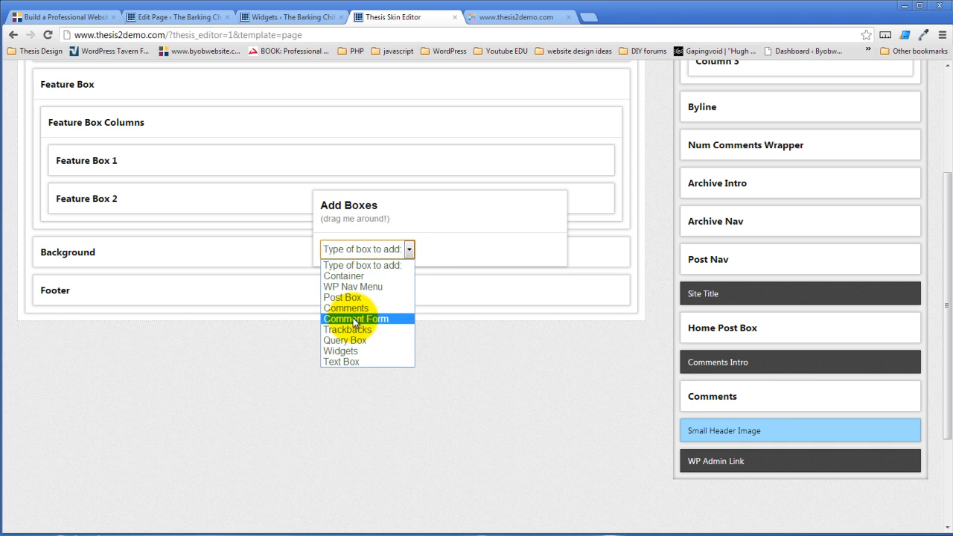
{"action": "left_click", "coordinate": [351, 362]}
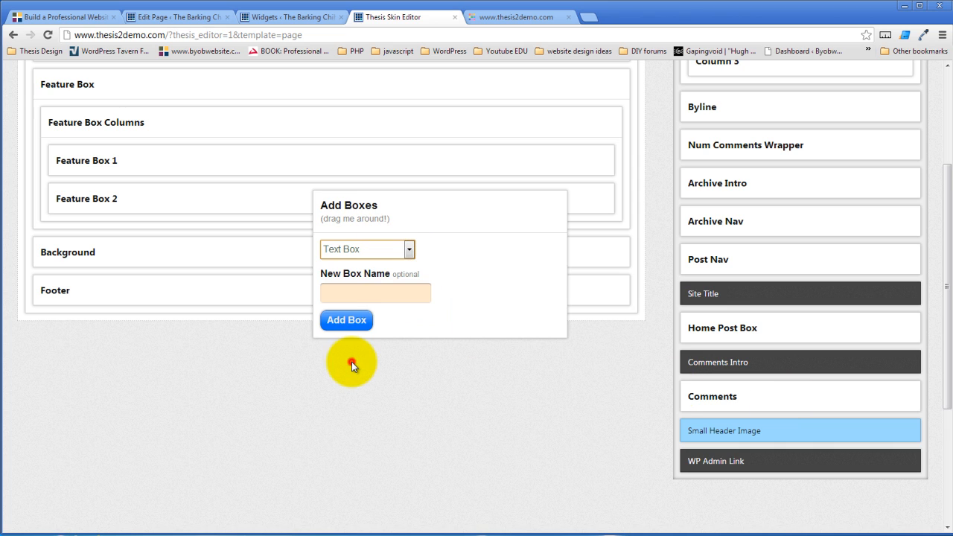
{"action": "left_click", "coordinate": [357, 291]}
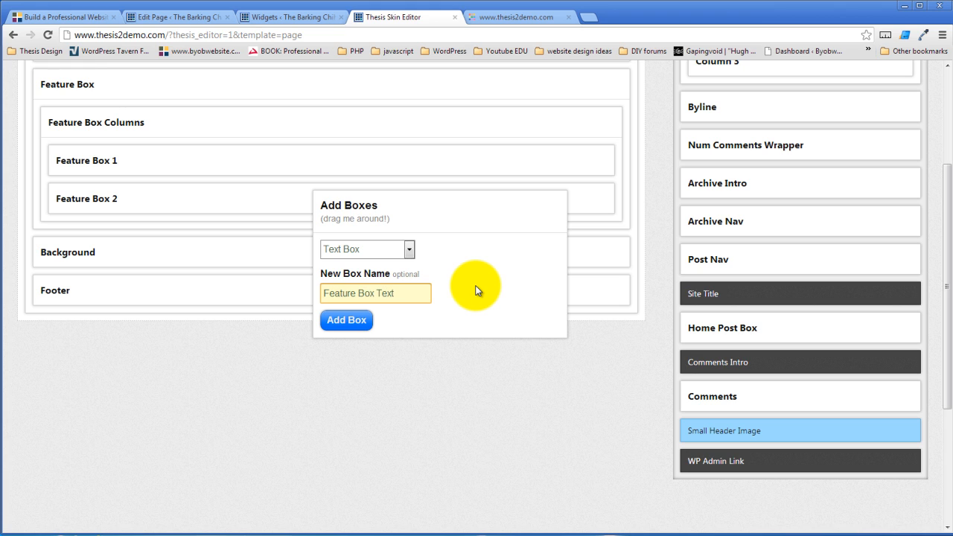
{"action": "left_click", "coordinate": [347, 326]}
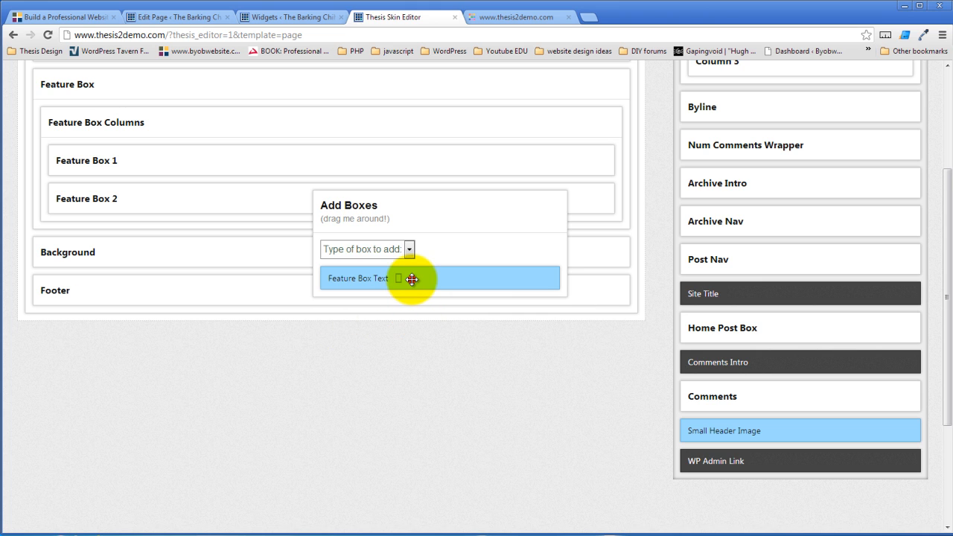
Place Feature Box Text inside Feature Box 2 and open its options
{"action": "left_click_drag", "start_coordinate": [419, 278], "coordinate": [283, 203]}
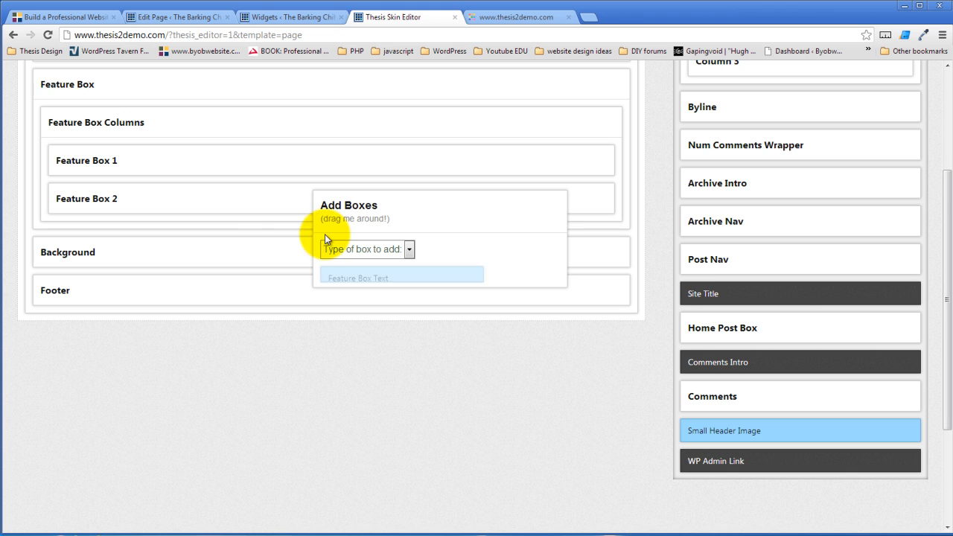
{"action": "left_click", "coordinate": [589, 198]}
{"action": "left_click", "coordinate": [134, 239]}
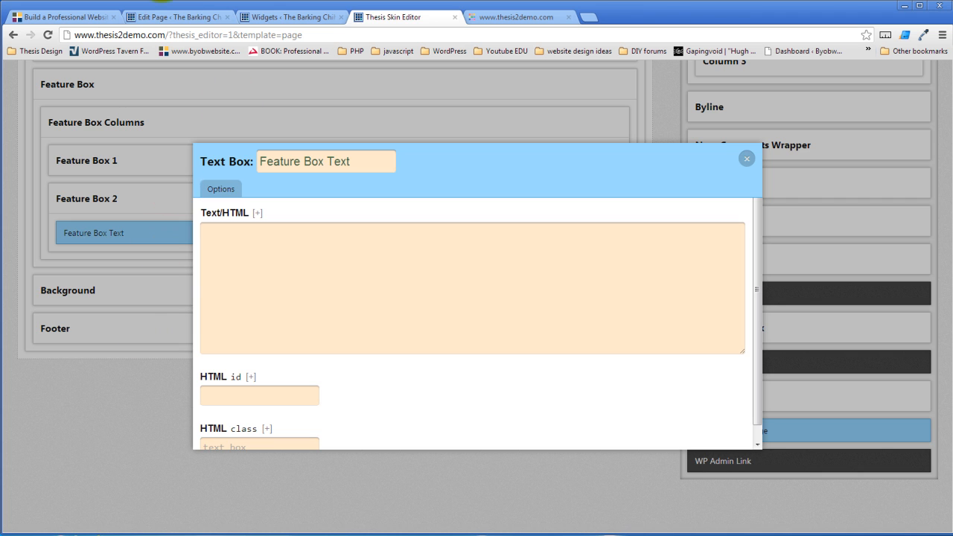
Copy the location and hours HTML from the Sandbox page into Feature Box Text's content field
{"action": "left_click", "coordinate": [182, 17]}
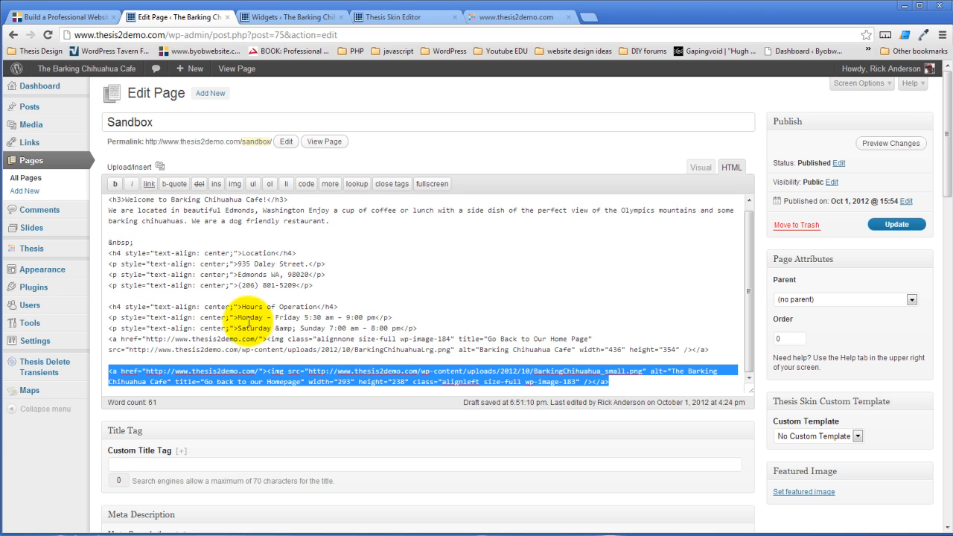
{"action": "left_click_drag", "start_coordinate": [417, 328], "coordinate": [93, 252]}
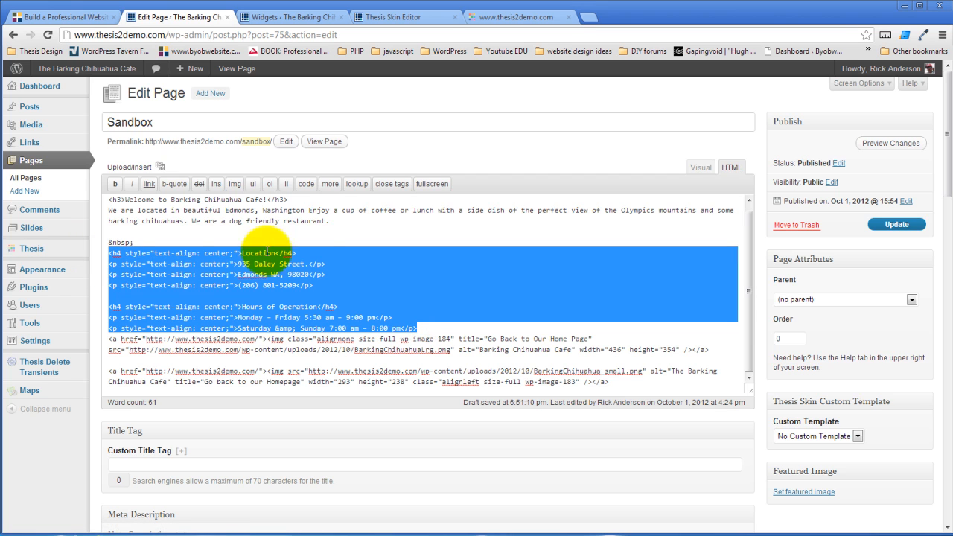
{"action": "left_click", "coordinate": [421, 18]}
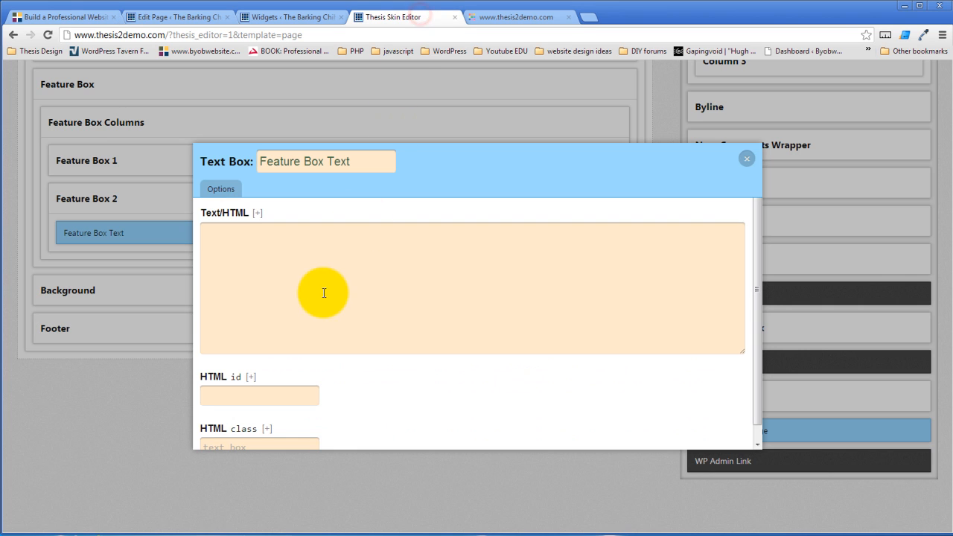
{"action": "left_click", "coordinate": [302, 266]}
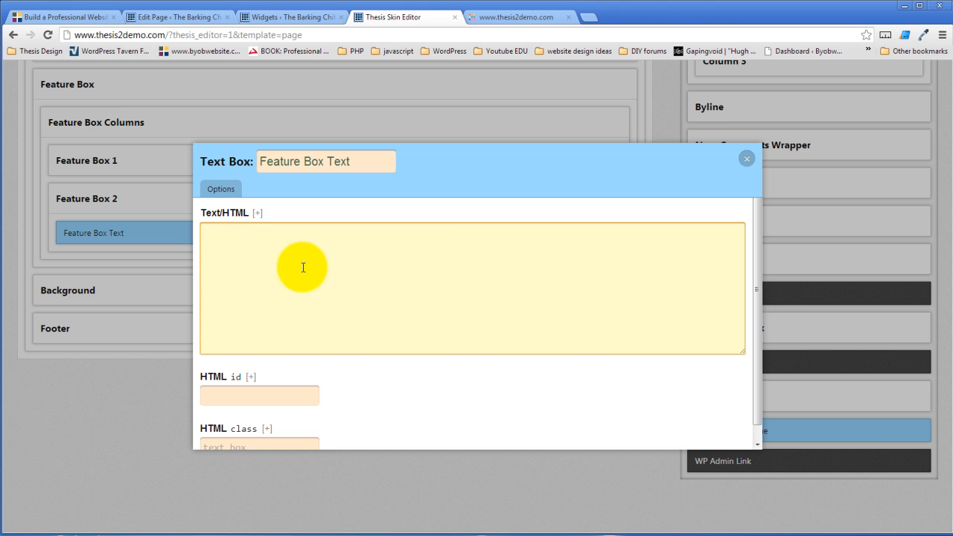
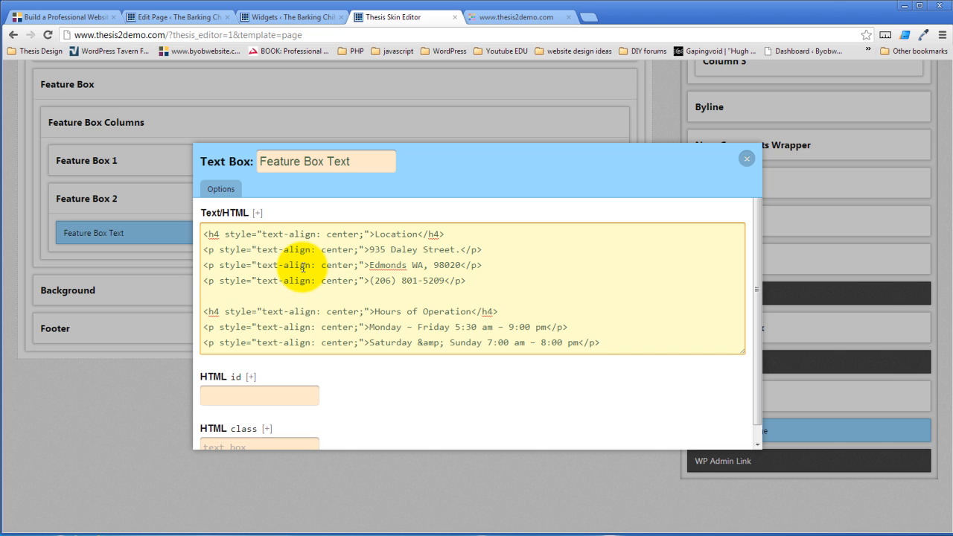
Close the Feature Box Text options and save the Page template
{"action": "left_click", "coordinate": [647, 236]}
{"action": "left_click", "coordinate": [683, 161]}
{"action": "left_click", "coordinate": [746, 159]}
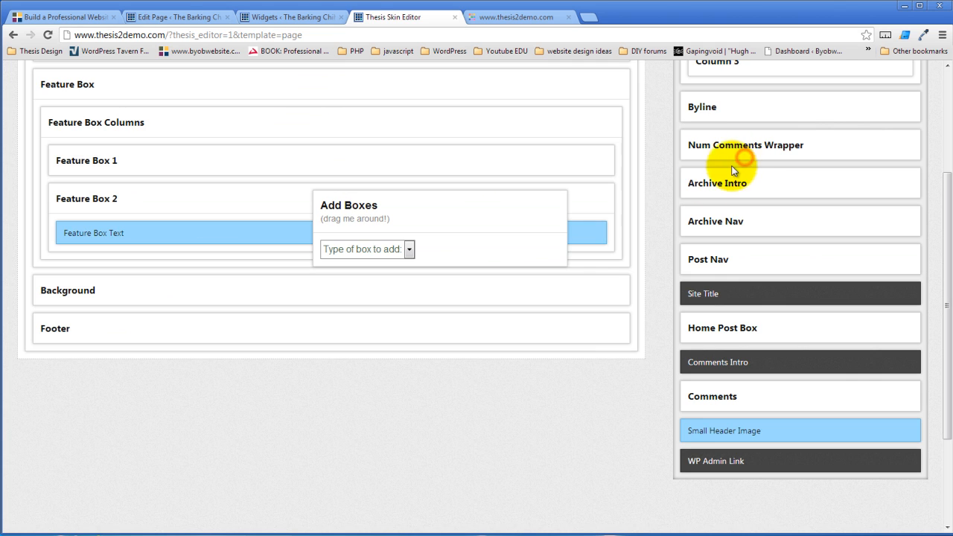
{"action": "scroll", "coordinate": [409, 387], "scroll_direction": "up", "scroll_amount": 3}
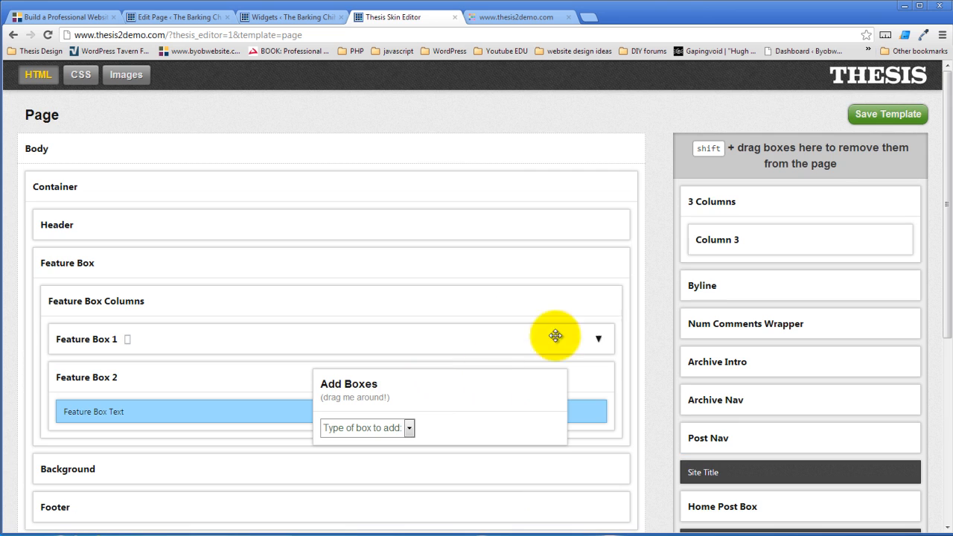
{"action": "left_click", "coordinate": [898, 112]}
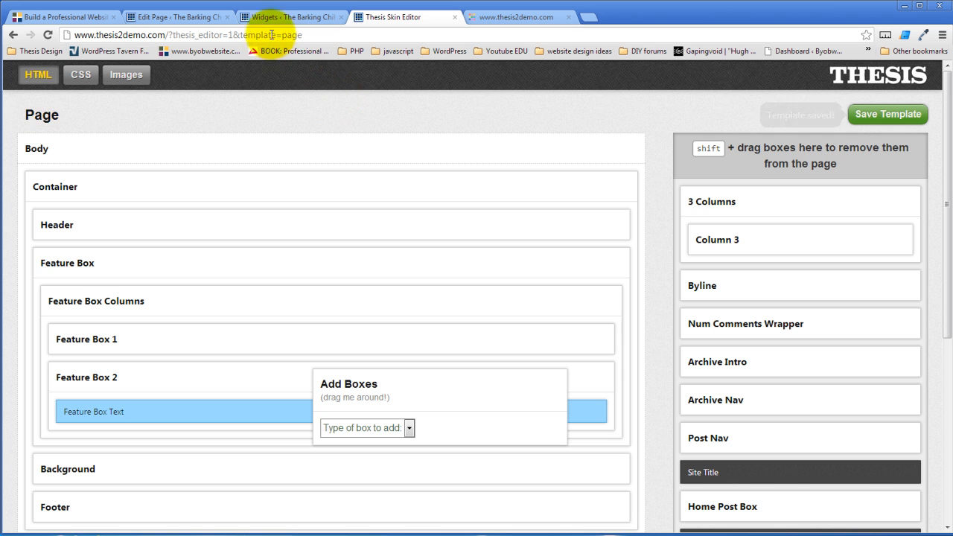
{"action": "left_click", "coordinate": [257, 16]}
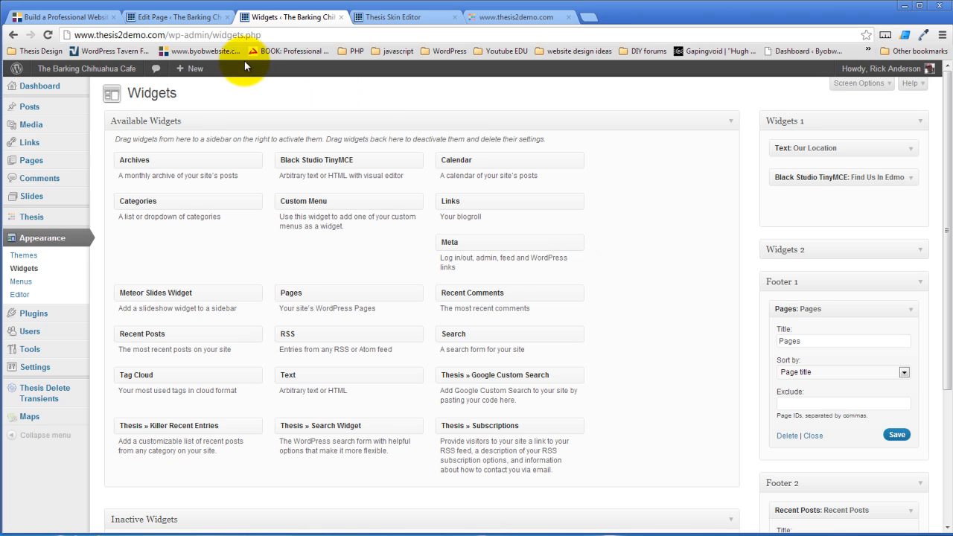
Reload the Widgets page and expand the new Feature Box Widgets area
{"action": "left_click", "coordinate": [47, 34]}
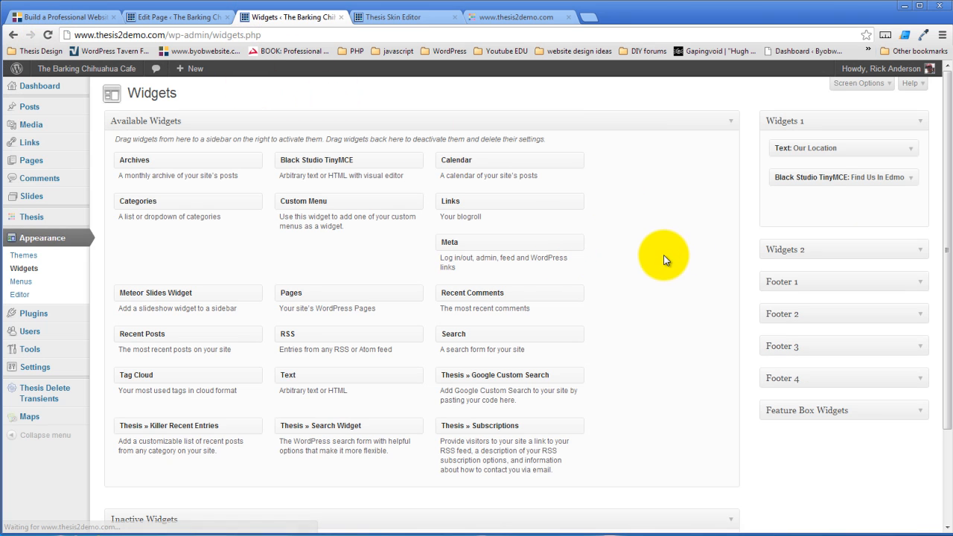
{"action": "scroll", "coordinate": [663, 257], "scroll_direction": "down", "scroll_amount": 3}
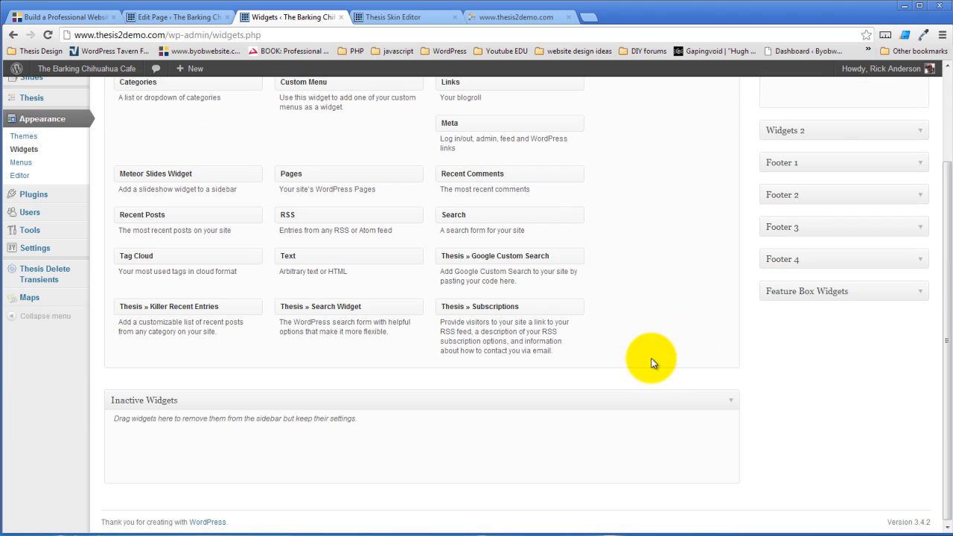
{"action": "scroll", "coordinate": [651, 363], "scroll_direction": "up", "scroll_amount": 1}
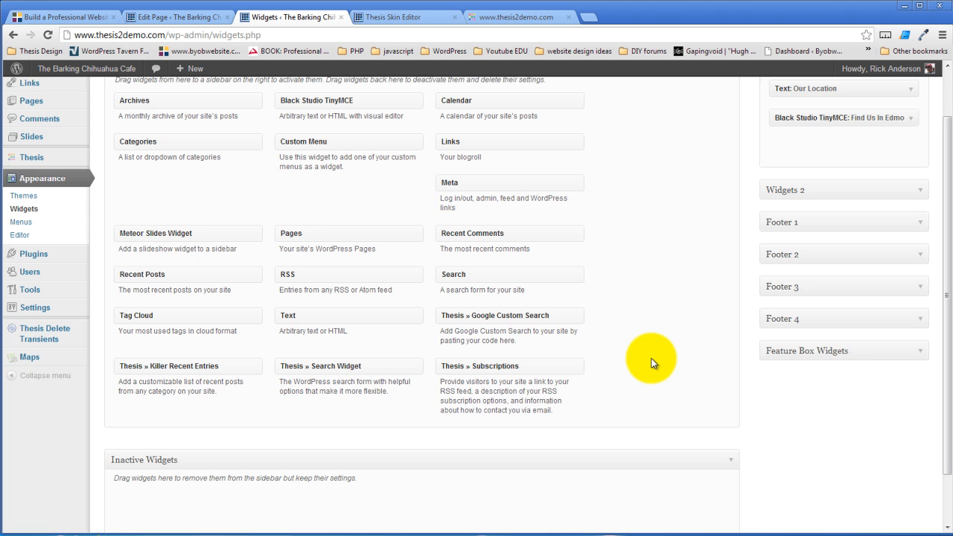
{"action": "scroll", "coordinate": [652, 363], "scroll_direction": "up", "scroll_amount": 1}
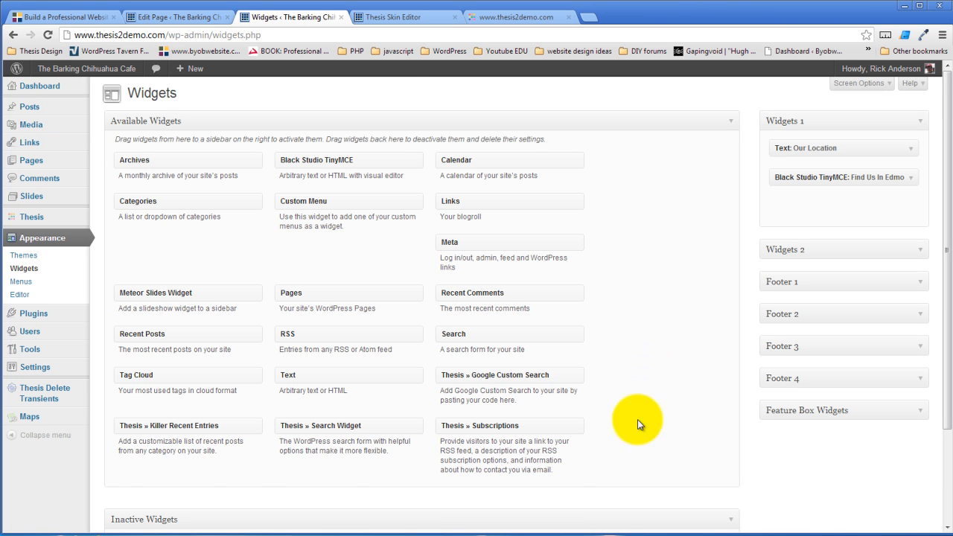
{"action": "left_click", "coordinate": [921, 409]}
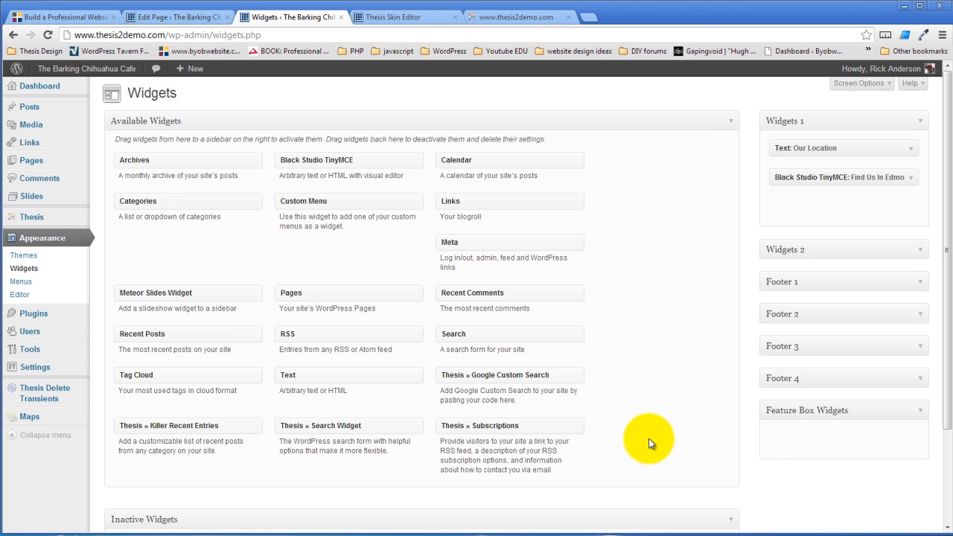
{"action": "scroll", "coordinate": [649, 444], "scroll_direction": "down", "scroll_amount": 2}
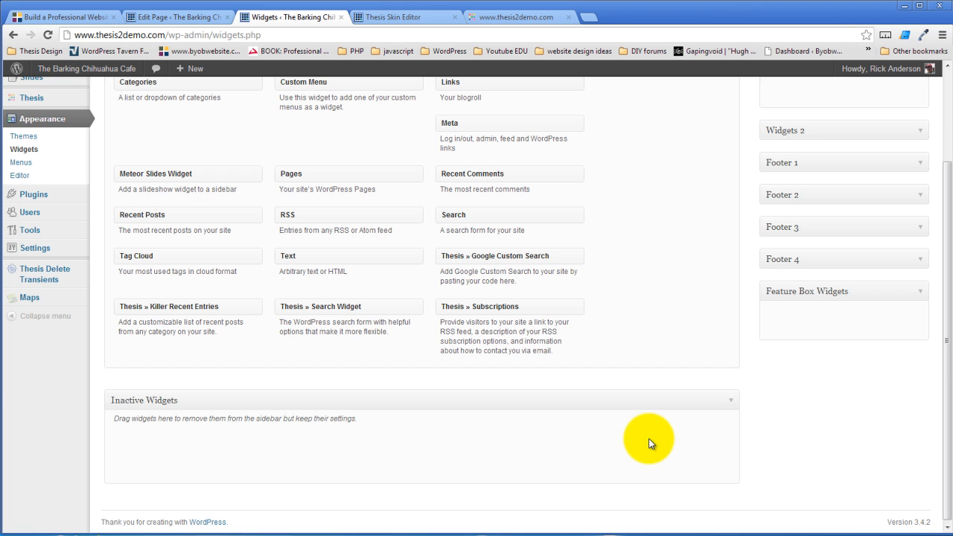
{"action": "scroll", "coordinate": [649, 444], "scroll_direction": "up", "scroll_amount": 1}
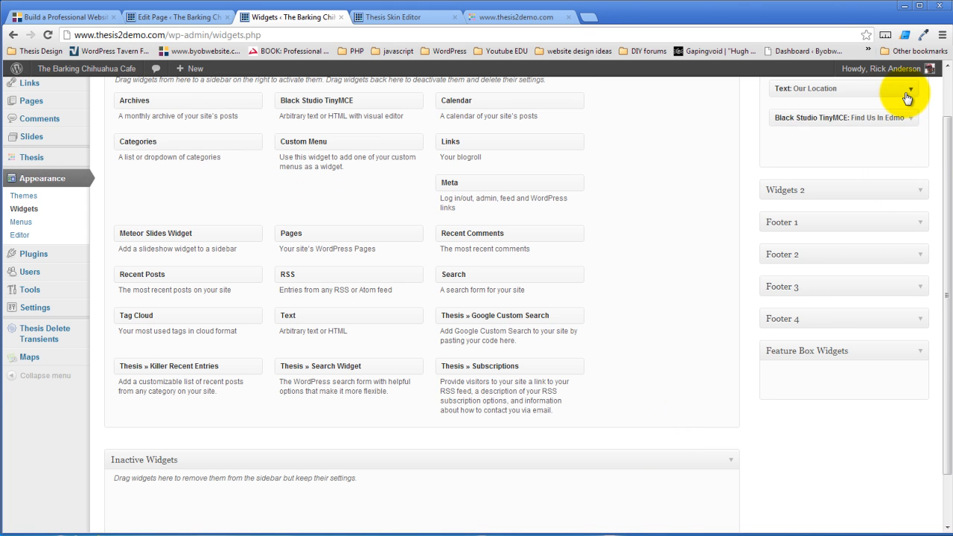
Move the Text: Our Location widget from Widgets 1 into Feature Box Widgets
{"action": "left_click", "coordinate": [911, 117]}
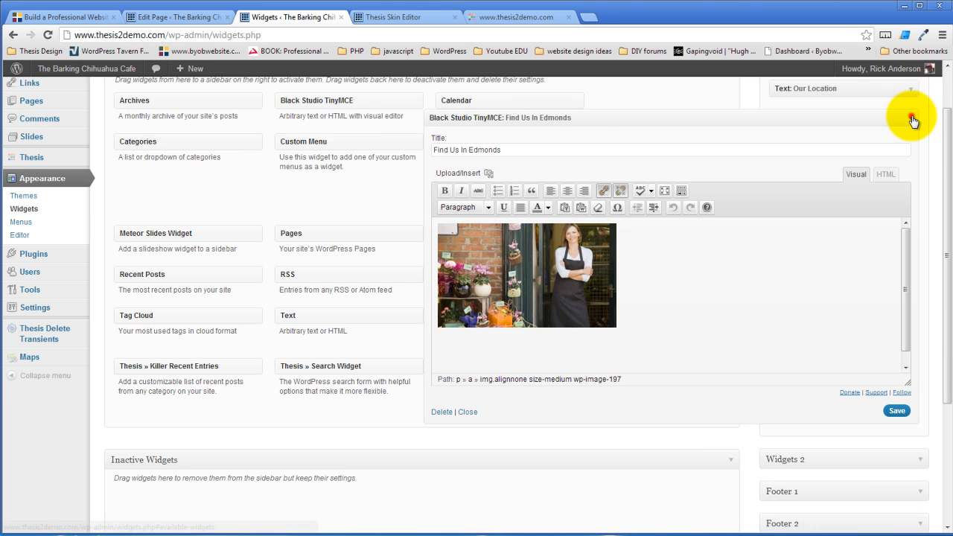
{"action": "left_click", "coordinate": [912, 117]}
{"action": "left_click", "coordinate": [912, 117]}
{"action": "left_click", "coordinate": [912, 119]}
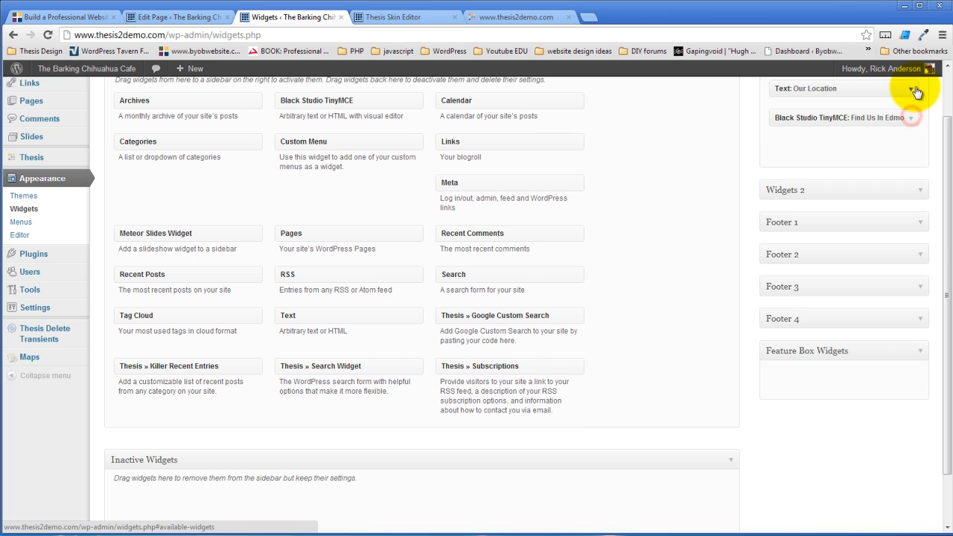
{"action": "left_click", "coordinate": [915, 90]}
{"action": "left_click", "coordinate": [916, 90]}
{"action": "left_click_drag", "start_coordinate": [869, 87], "coordinate": [881, 382]}
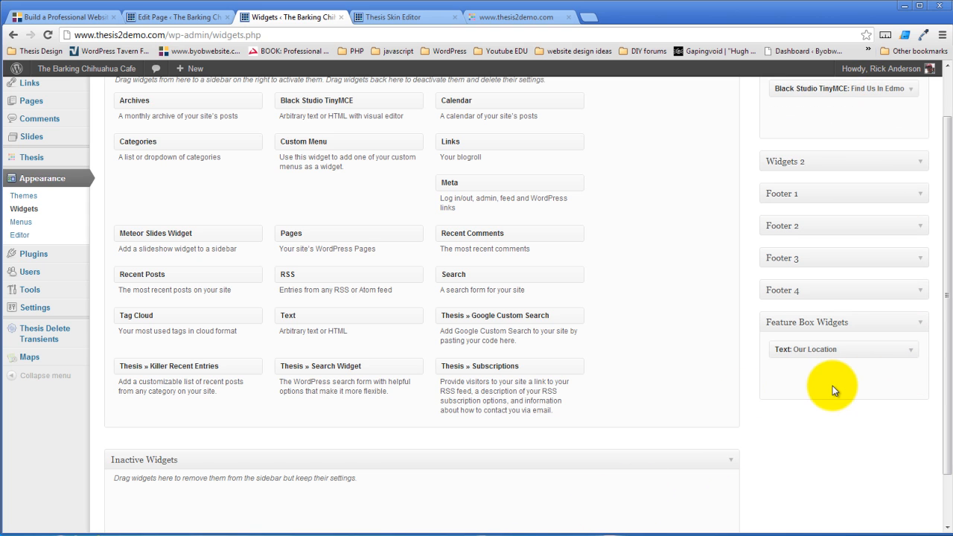
{"action": "scroll", "coordinate": [684, 450], "scroll_direction": "up", "scroll_amount": 1}
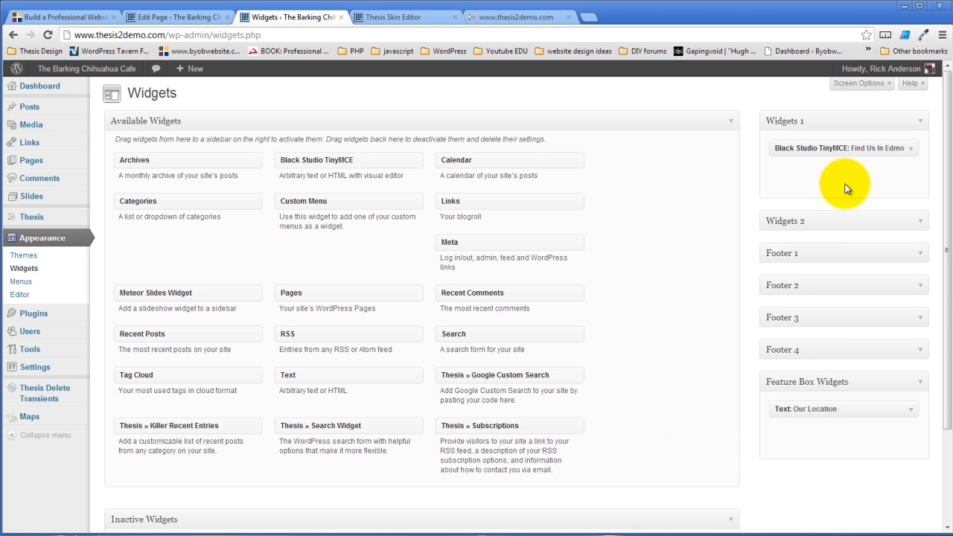
{"action": "left_click", "coordinate": [400, 19]}
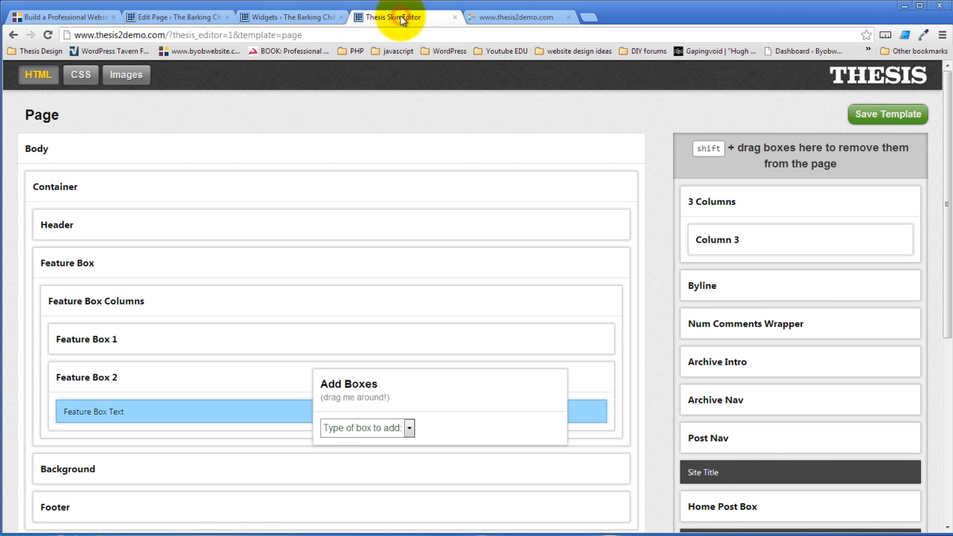
Reload the live cafe site and check the Our Location map in the new feature row
{"action": "left_click", "coordinate": [503, 18]}
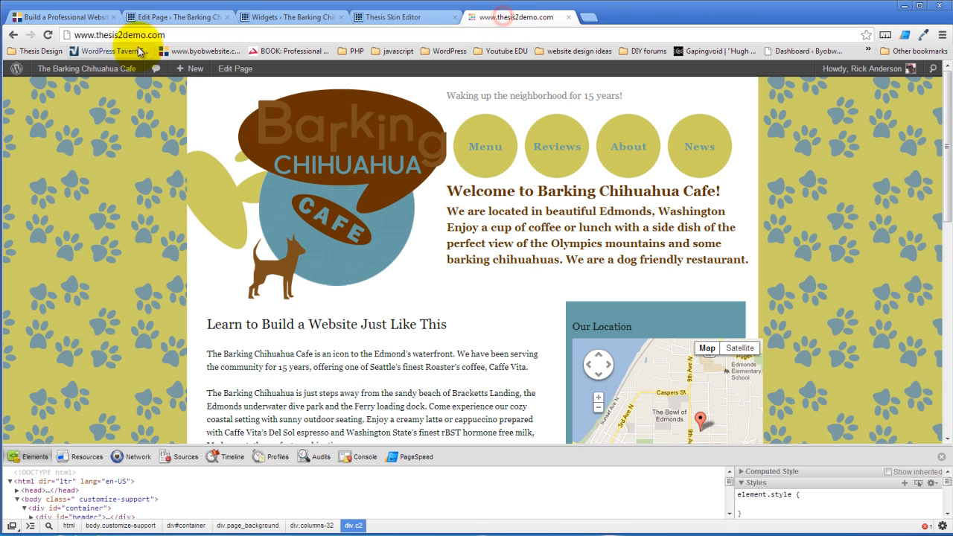
{"action": "left_click", "coordinate": [49, 35]}
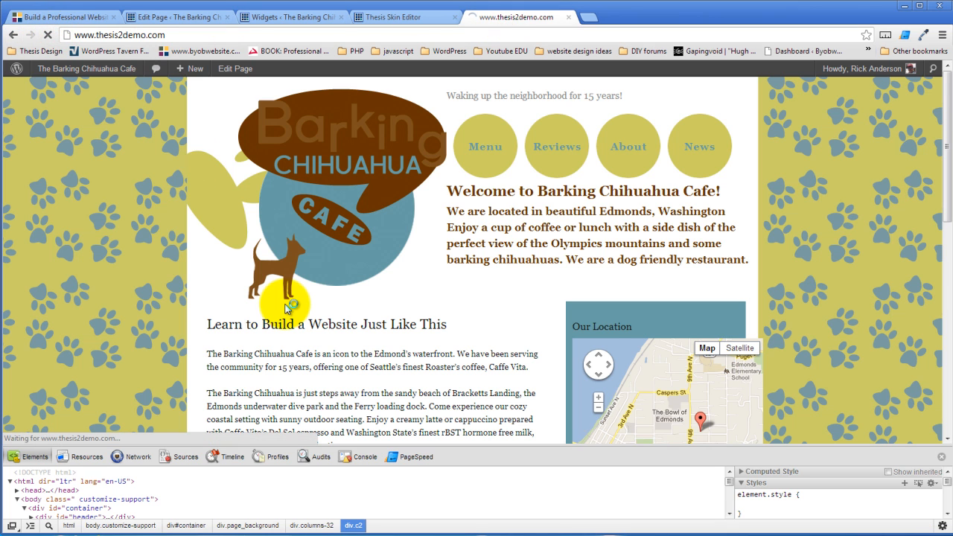
{"action": "scroll", "coordinate": [486, 303], "scroll_direction": "down", "scroll_amount": 3}
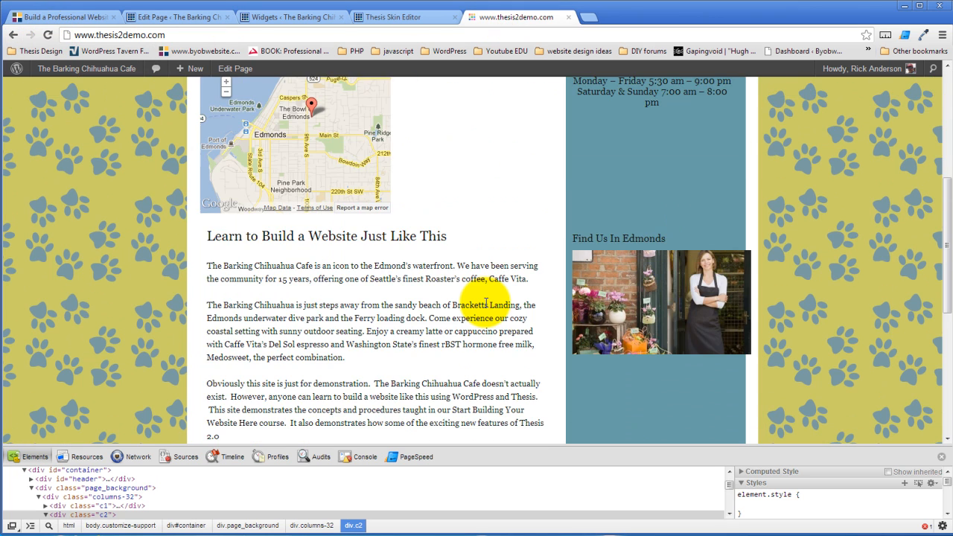
{"action": "scroll", "coordinate": [485, 303], "scroll_direction": "up", "scroll_amount": 3}
{"action": "scroll", "coordinate": [485, 304], "scroll_direction": "down", "scroll_amount": 2}
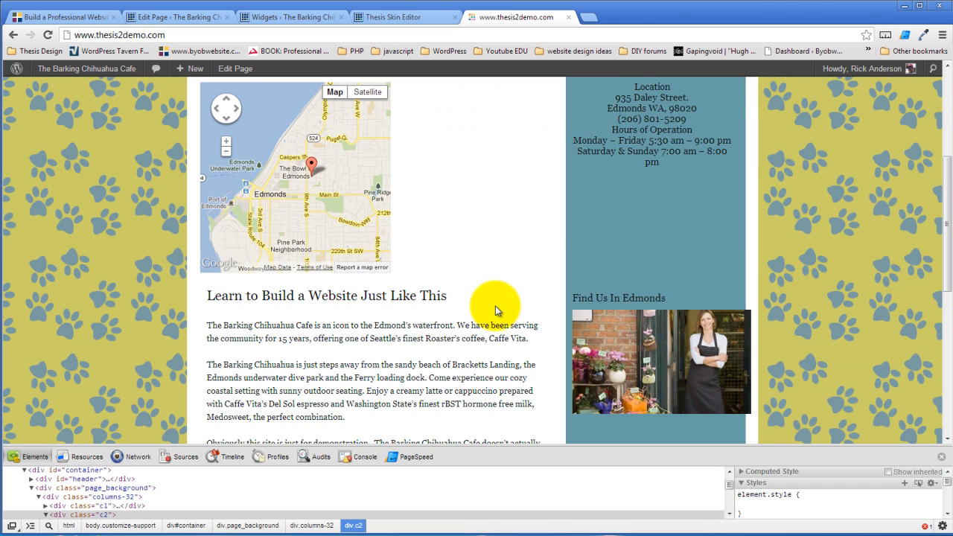
{"action": "scroll", "coordinate": [496, 307], "scroll_direction": "up", "scroll_amount": 3}
{"action": "left_click", "coordinate": [397, 13]}
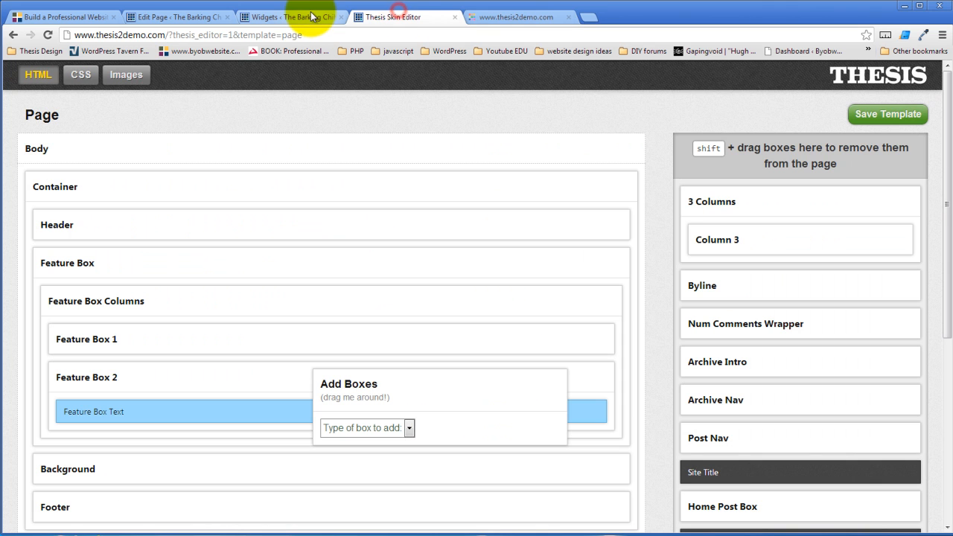
{"action": "left_click", "coordinate": [548, 18]}
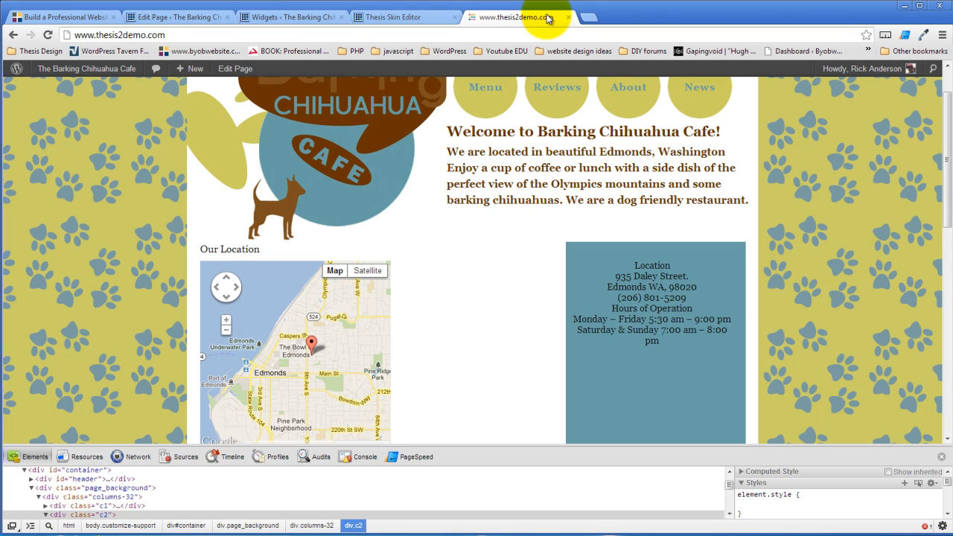
{"action": "left_click", "coordinate": [315, 17]}
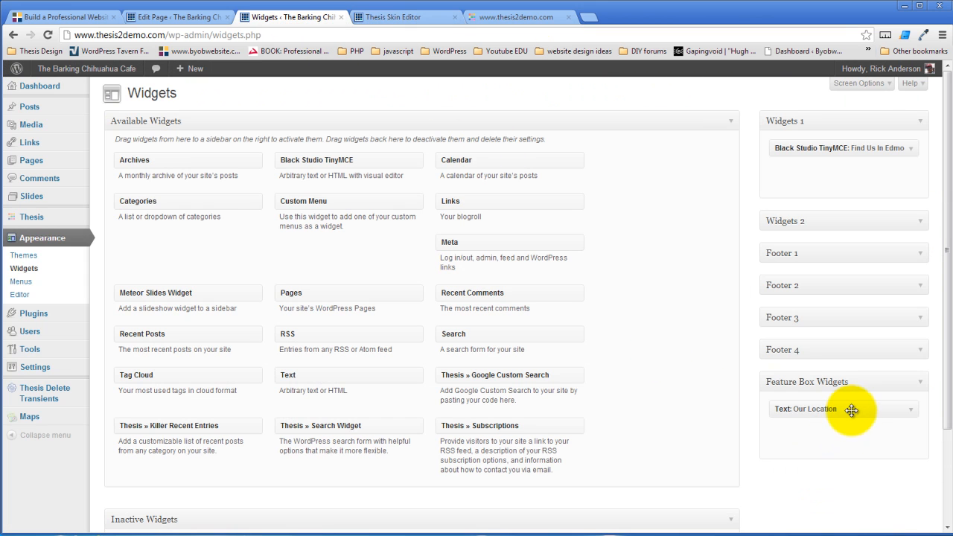
Move the Our Location widget from Feature Box Widgets back into Widgets 1
{"action": "left_click_drag", "start_coordinate": [854, 409], "coordinate": [863, 176]}
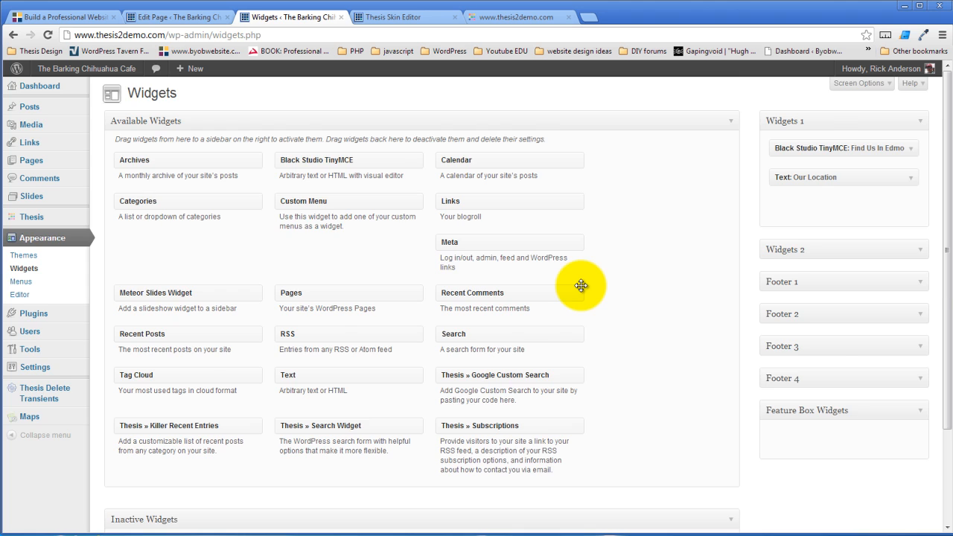
{"action": "scroll", "coordinate": [581, 285], "scroll_direction": "down", "scroll_amount": 2}
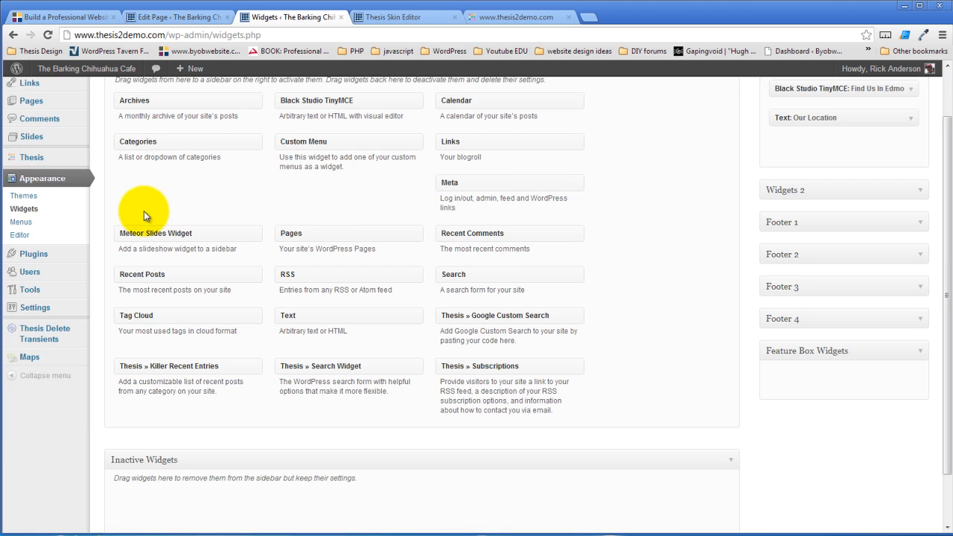
{"action": "left_click", "coordinate": [42, 136]}
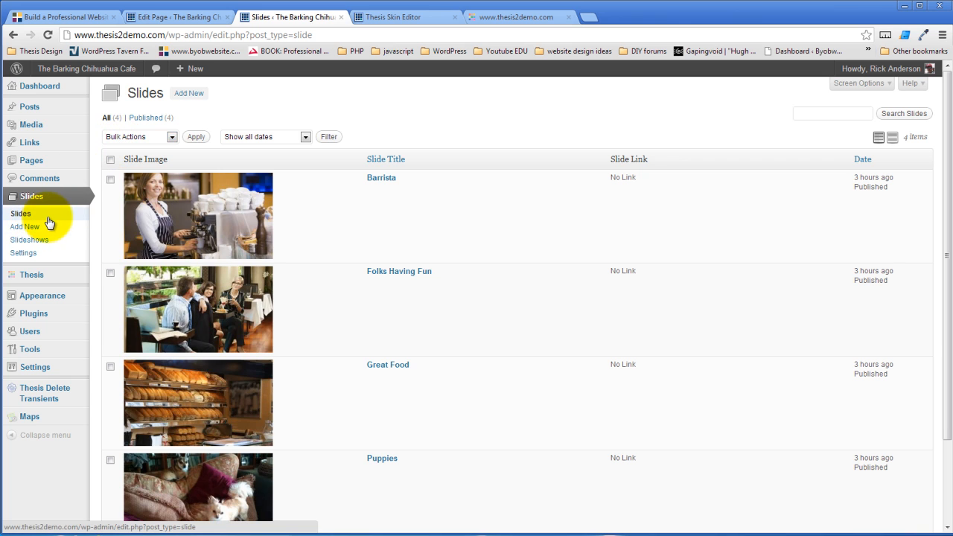
On the Meteor Slides Settings page, select the [meteor_slideshow] shortcode for copying
{"action": "left_click", "coordinate": [43, 240]}
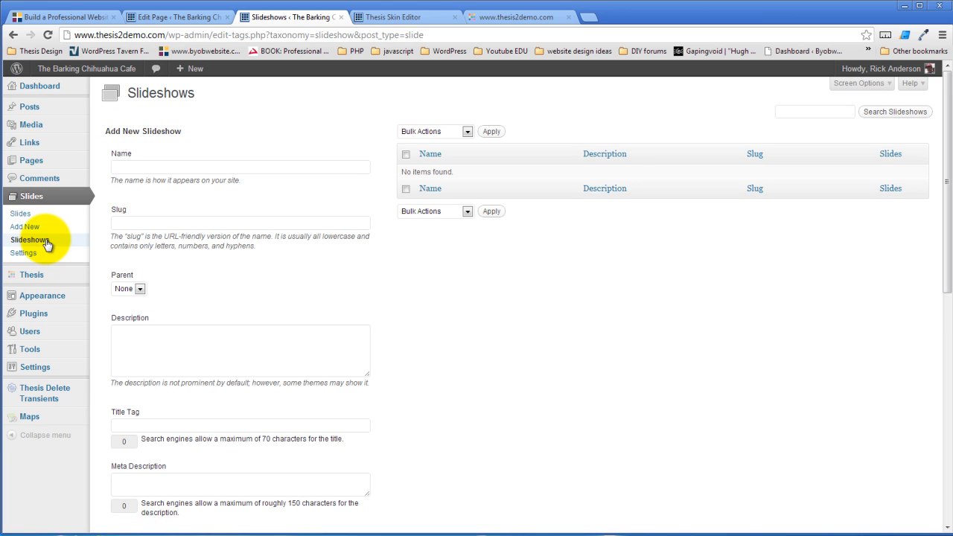
{"action": "left_click", "coordinate": [30, 257]}
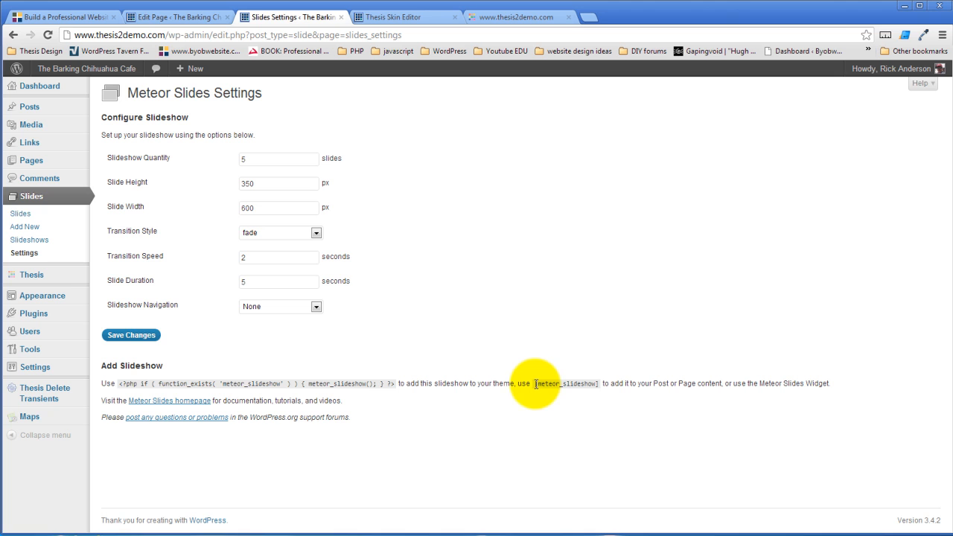
{"action": "left_click_drag", "start_coordinate": [536, 385], "coordinate": [598, 384]}
{"action": "key", "text": "ctrl+c"}
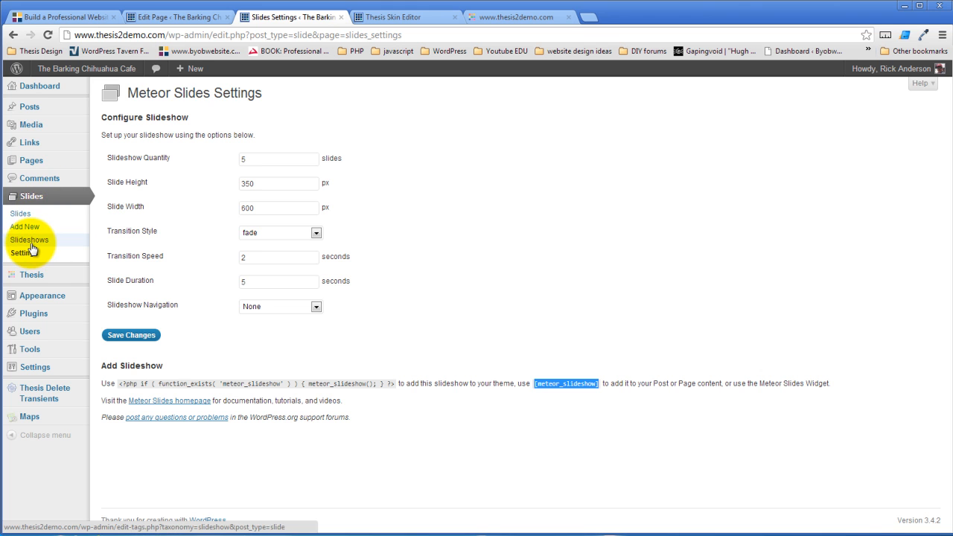
Add a Text widget containing the [meteor_slideshow] shortcode to Feature Box Widgets and save it
{"action": "mouse_move", "coordinate": [47, 298]}
{"action": "left_click", "coordinate": [136, 308]}
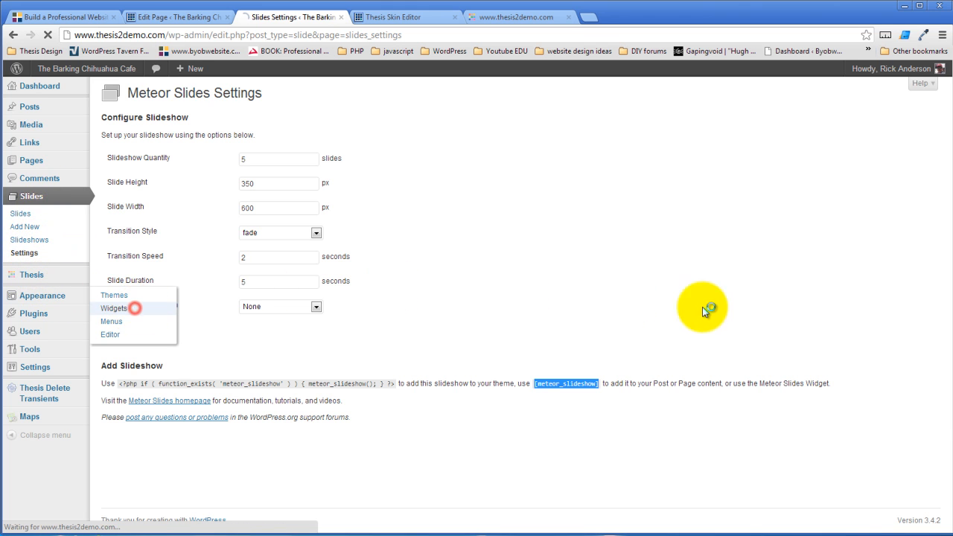
{"action": "scroll", "coordinate": [731, 300], "scroll_direction": "down", "scroll_amount": 3}
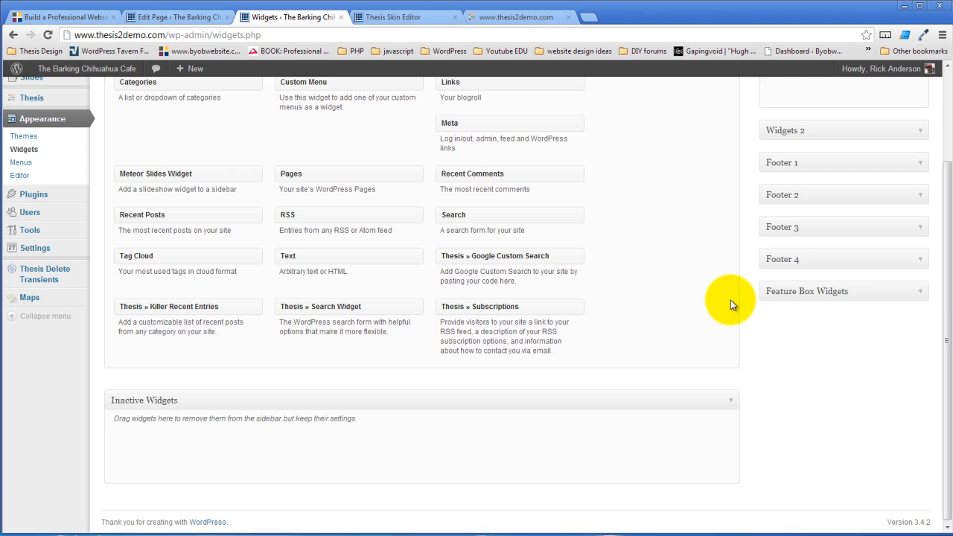
{"action": "scroll", "coordinate": [731, 300], "scroll_direction": "up", "scroll_amount": 1}
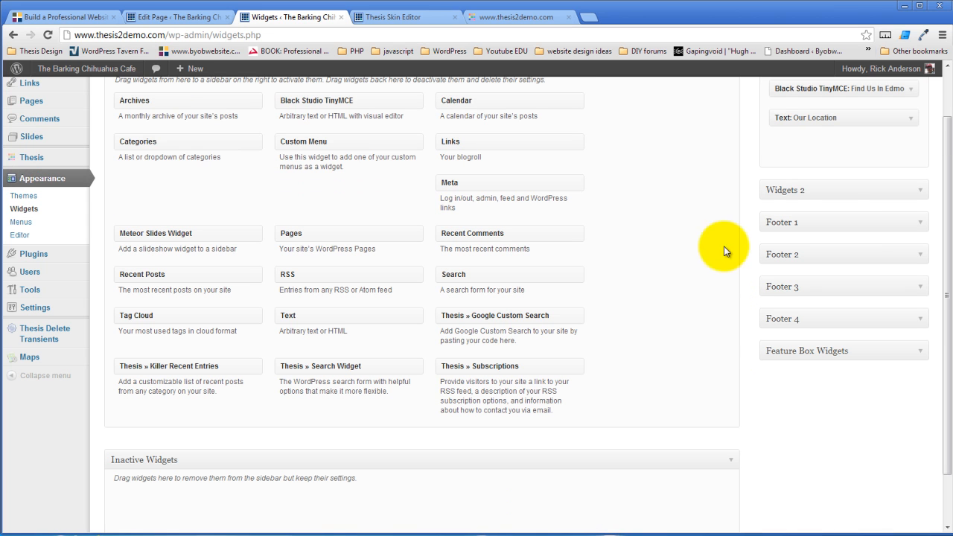
{"action": "left_click", "coordinate": [918, 353]}
{"action": "left_click_drag", "start_coordinate": [315, 316], "coordinate": [816, 378]}
{"action": "left_click", "coordinate": [721, 456]}
{"action": "key", "text": "ctrl+v"}
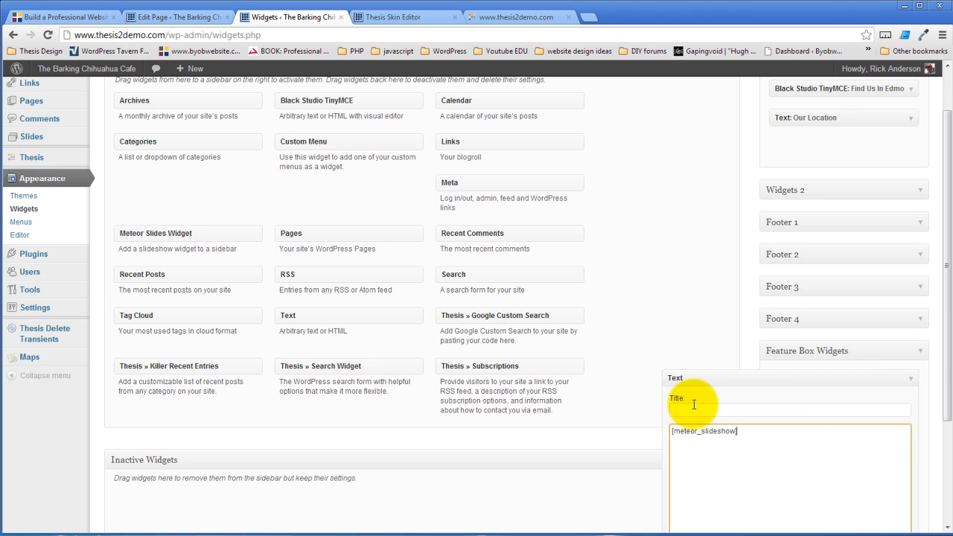
{"action": "scroll", "coordinate": [674, 305], "scroll_direction": "down", "scroll_amount": 2}
{"action": "left_click", "coordinate": [896, 456]}
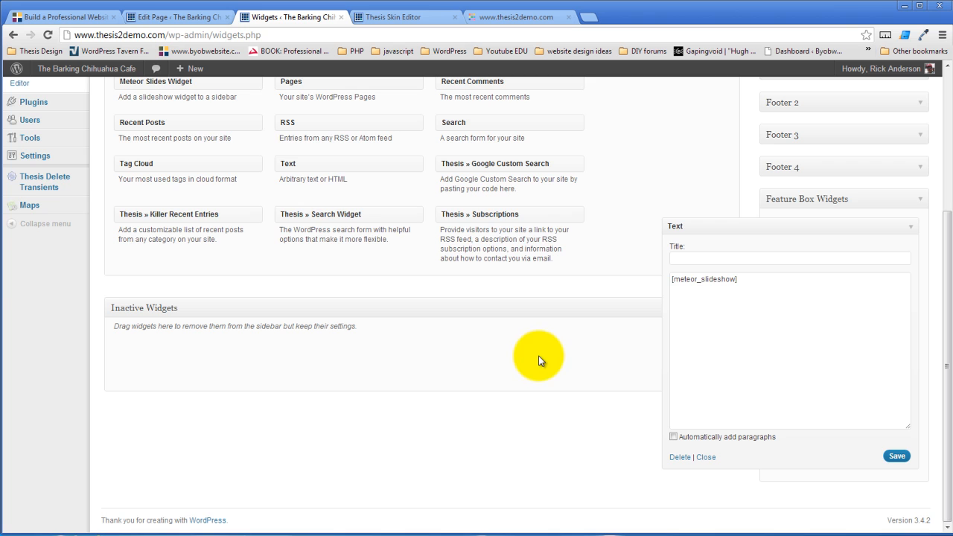
{"action": "scroll", "coordinate": [540, 357], "scroll_direction": "up", "scroll_amount": 2}
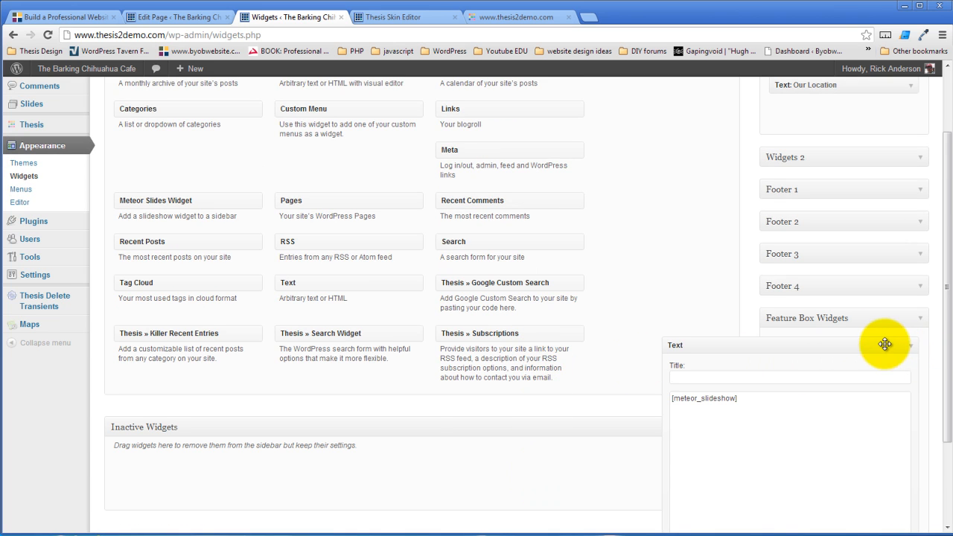
Replace that Text widget with a Meteor Slides Widget in Feature Box Widgets and save
{"action": "left_click_drag", "start_coordinate": [885, 344], "coordinate": [389, 464]}
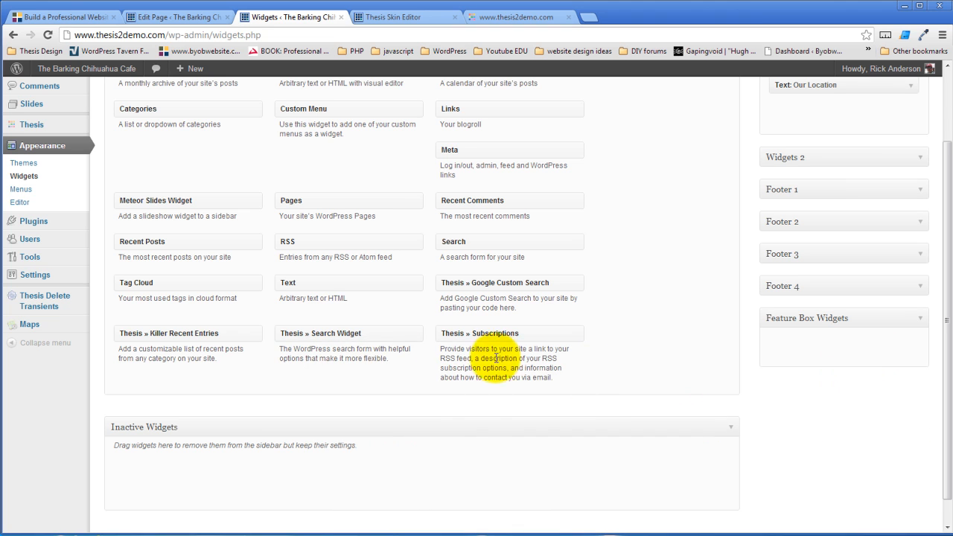
{"action": "left_click_drag", "start_coordinate": [175, 202], "coordinate": [827, 344]}
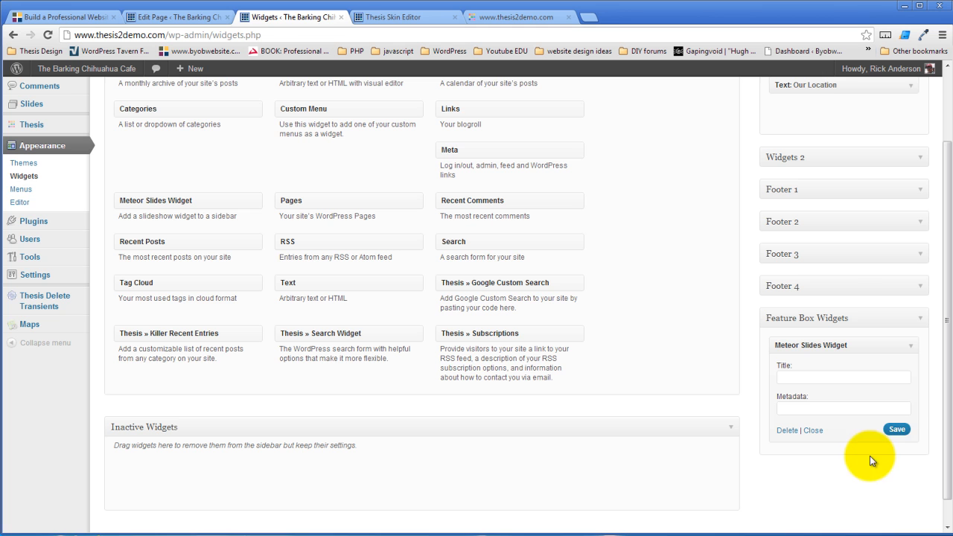
{"action": "left_click", "coordinate": [897, 429]}
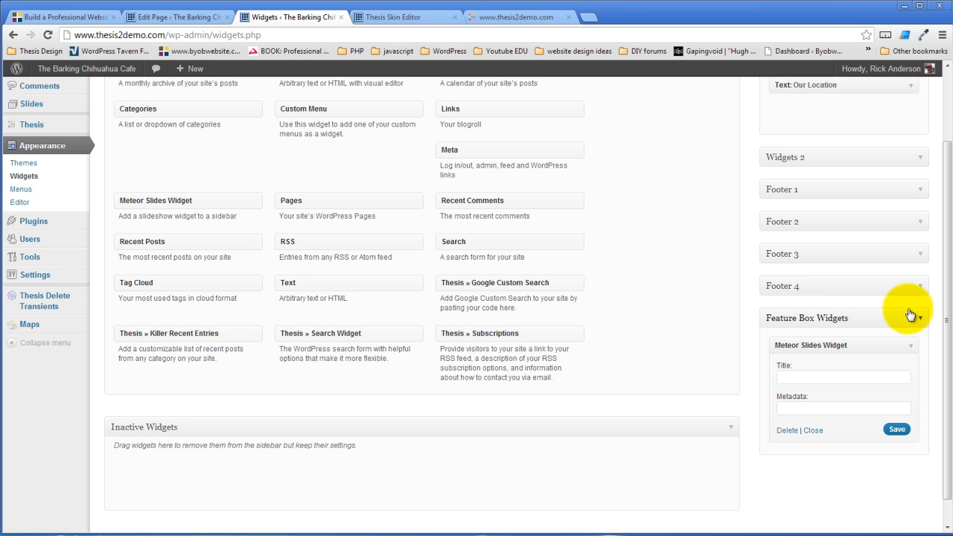
{"action": "left_click", "coordinate": [406, 16]}
Reload the live cafe site, close developer tools, and watch the feature box slideshow rotate
{"action": "left_click", "coordinate": [488, 17]}
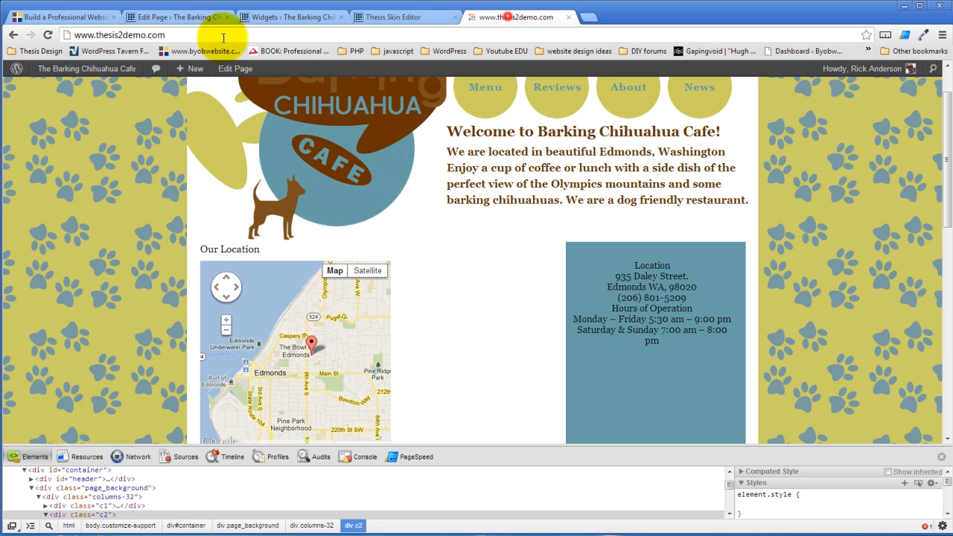
{"action": "left_click", "coordinate": [47, 35]}
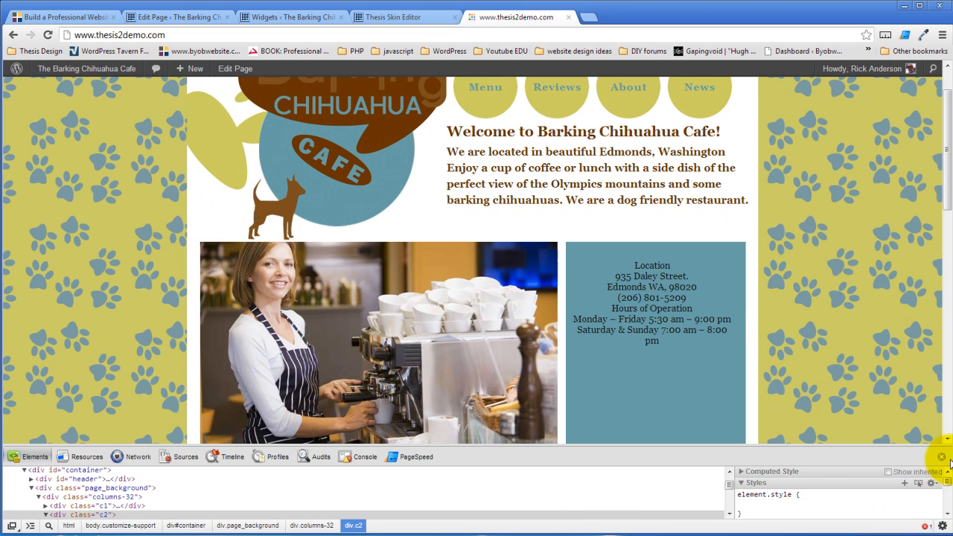
{"action": "left_click", "coordinate": [942, 457]}
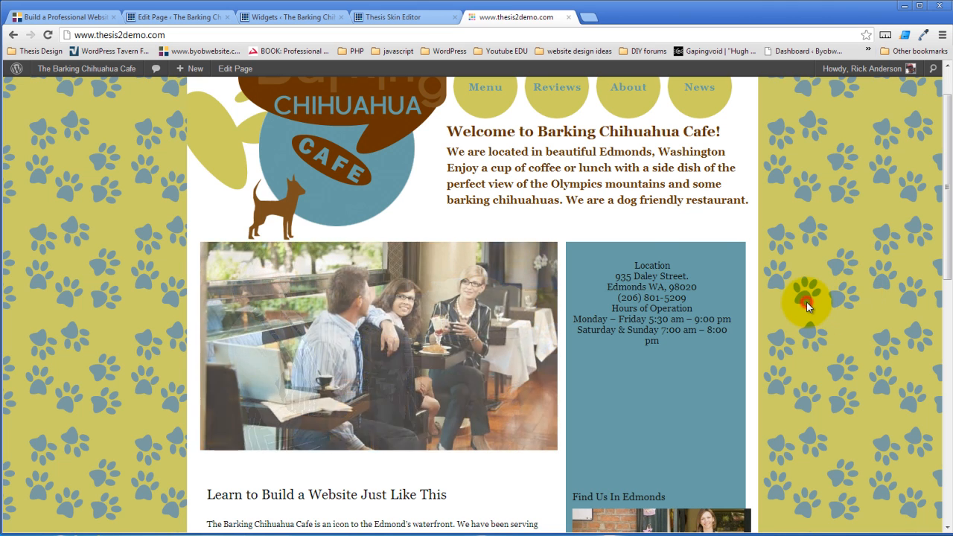
{"action": "scroll", "coordinate": [806, 301], "scroll_direction": "down", "scroll_amount": 2}
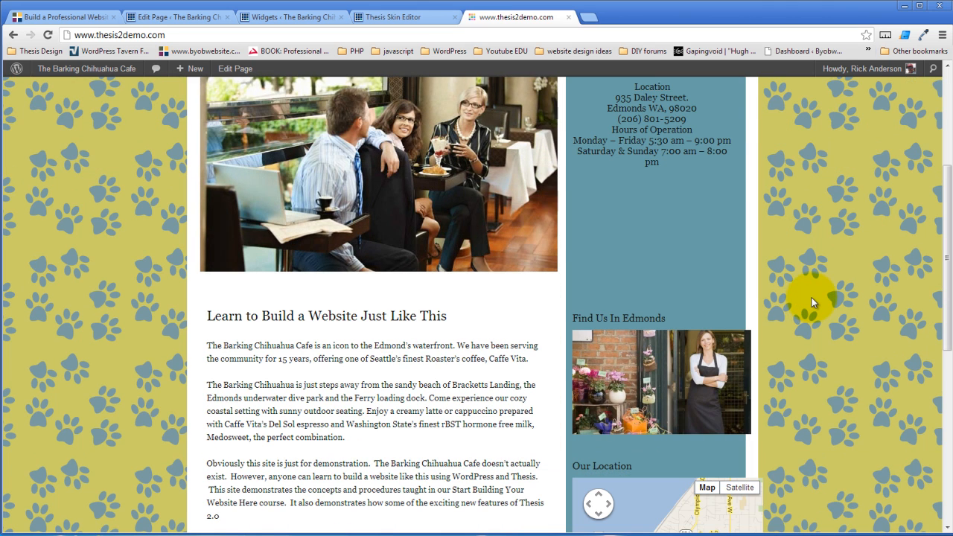
{"action": "scroll", "coordinate": [812, 301], "scroll_direction": "up", "scroll_amount": 2}
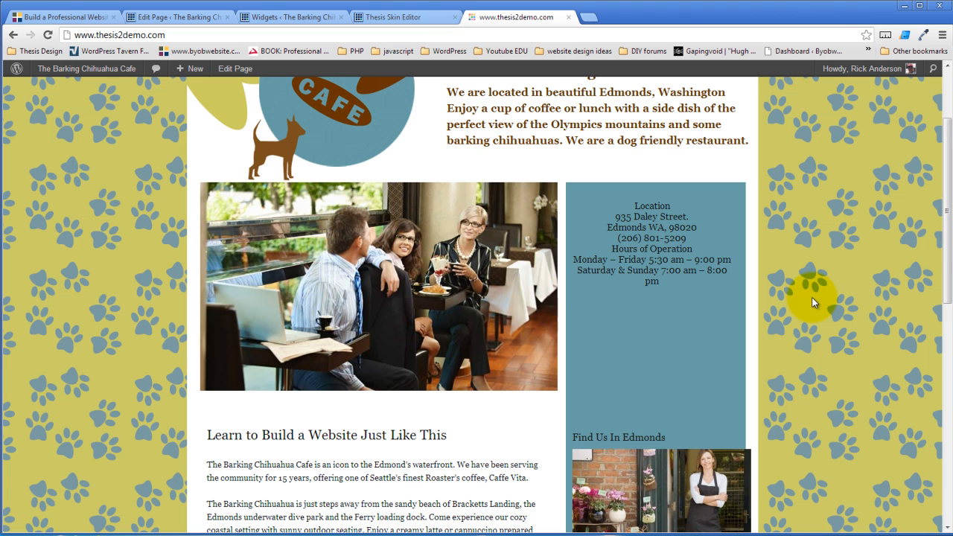
{"action": "scroll", "coordinate": [813, 302], "scroll_direction": "down", "scroll_amount": 2}
{"action": "scroll", "coordinate": [813, 301], "scroll_direction": "up", "scroll_amount": 2}
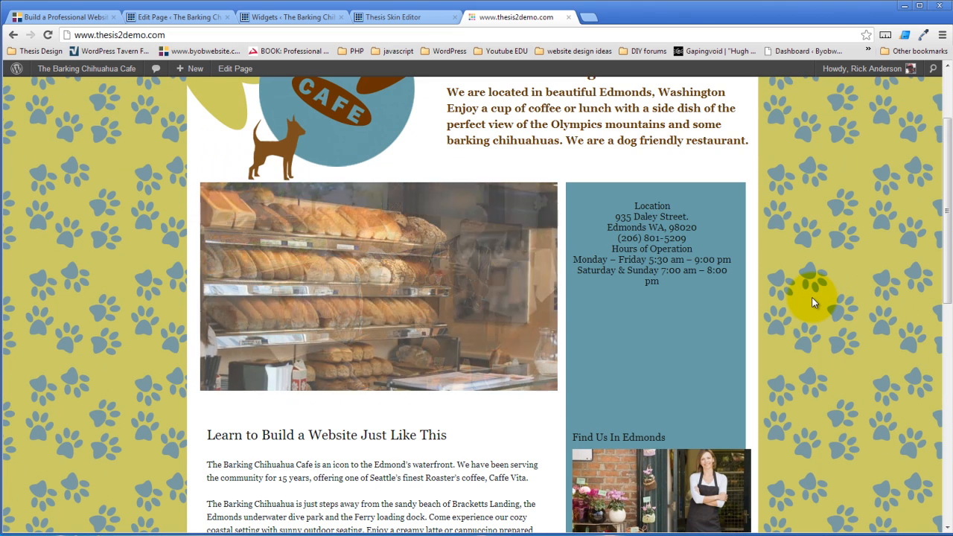
{"action": "scroll", "coordinate": [813, 302], "scroll_direction": "down", "scroll_amount": 1}
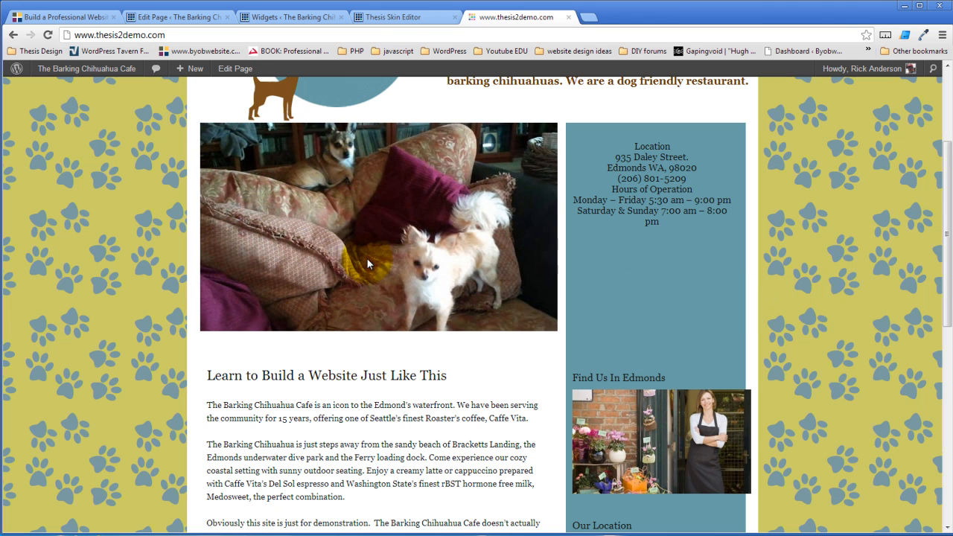
{"action": "left_click", "coordinate": [386, 17]}
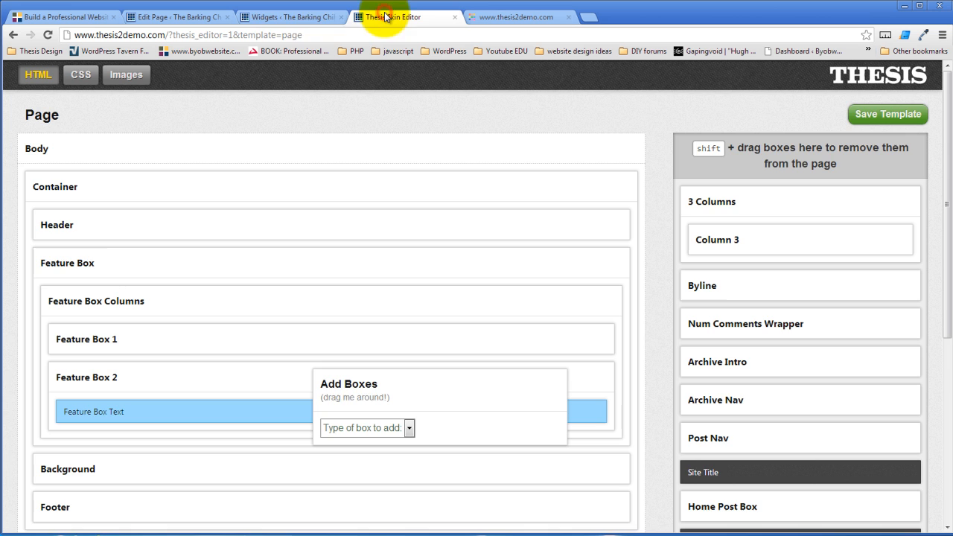
Return to the Page template's box layout in the Thesis Skin Editor after viewing the skin CSS
{"action": "left_click", "coordinate": [280, 18]}
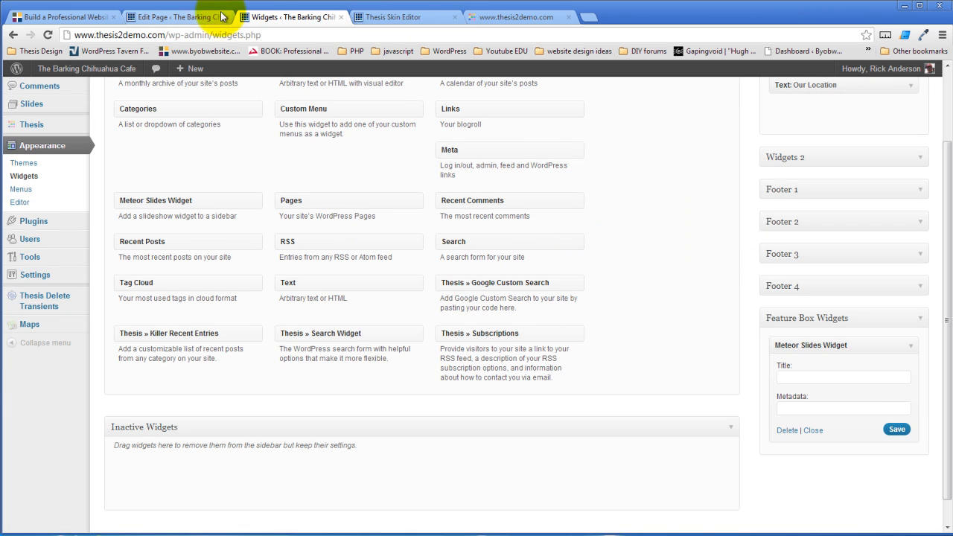
{"action": "left_click", "coordinate": [406, 16]}
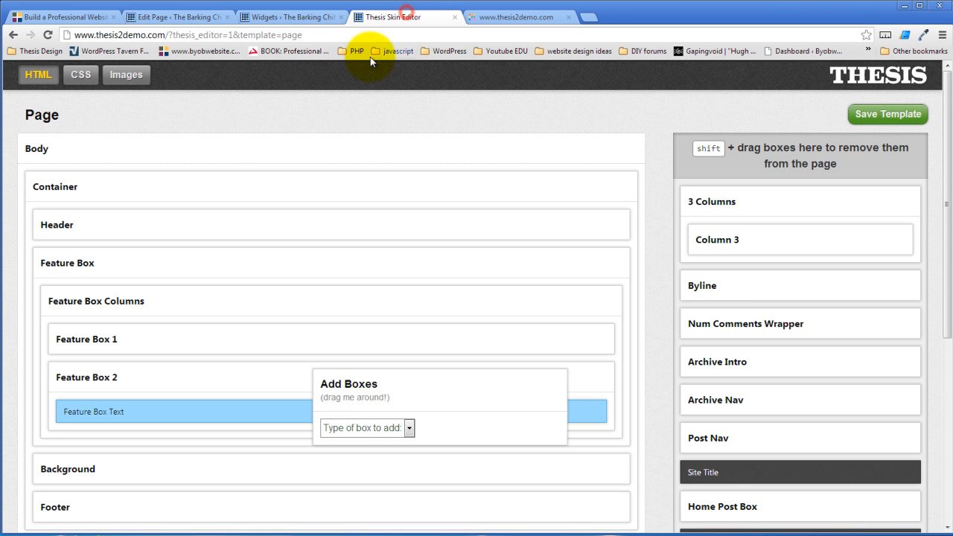
{"action": "left_click", "coordinate": [80, 75]}
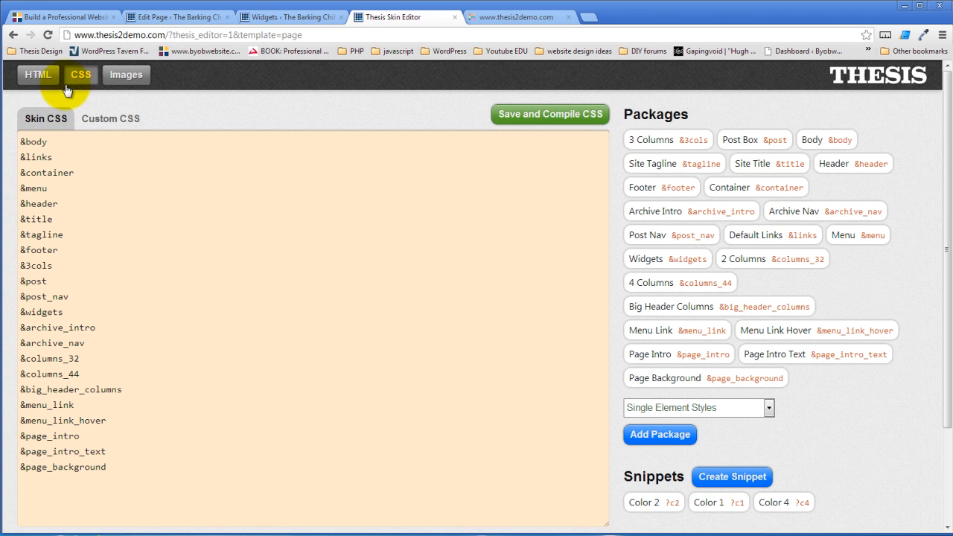
{"action": "left_click", "coordinate": [38, 75]}
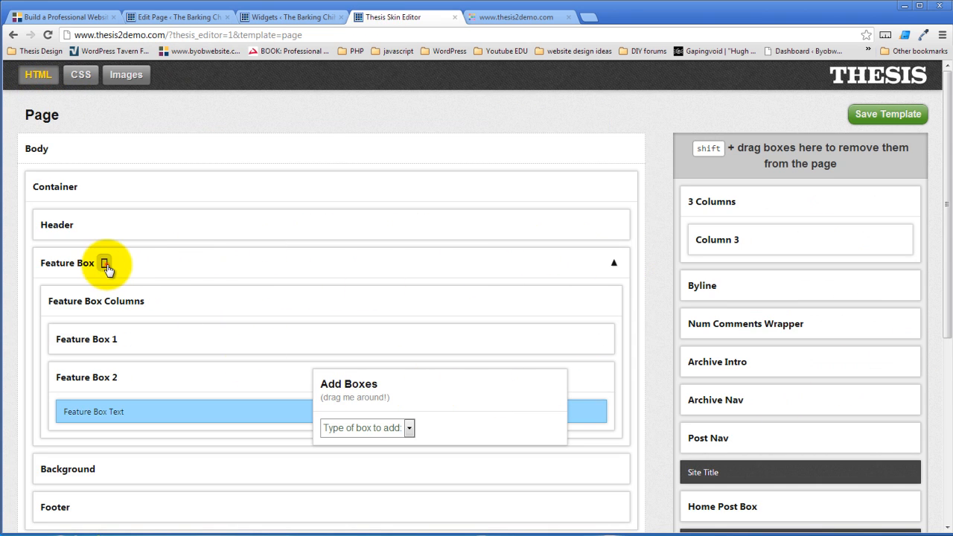
Replace the Feature Box's page_background class with the HTML id feature_box and save the template
{"action": "left_click", "coordinate": [105, 264]}
{"action": "left_click_drag", "start_coordinate": [308, 335], "coordinate": [209, 360]}
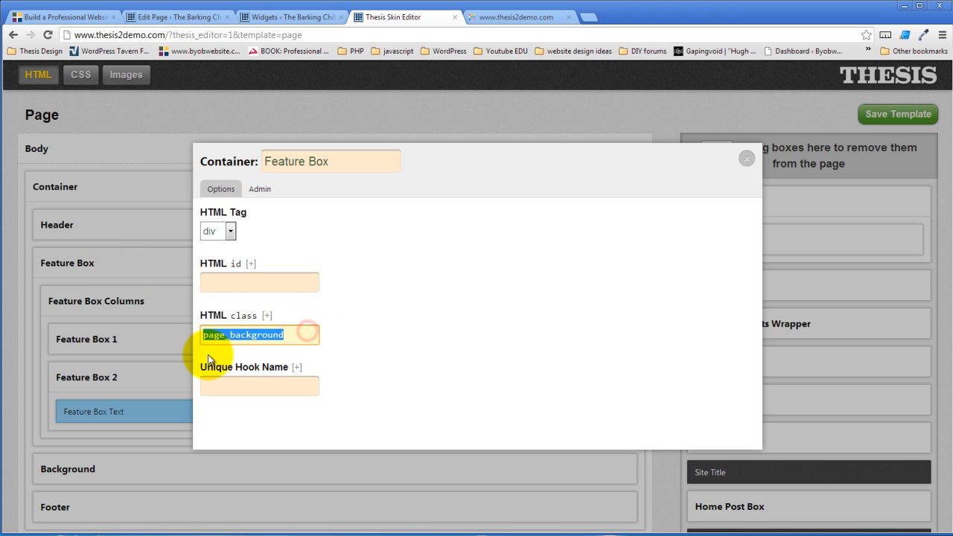
{"action": "key", "text": "ctrl+x"}
{"action": "key", "text": "shift+Tab"}
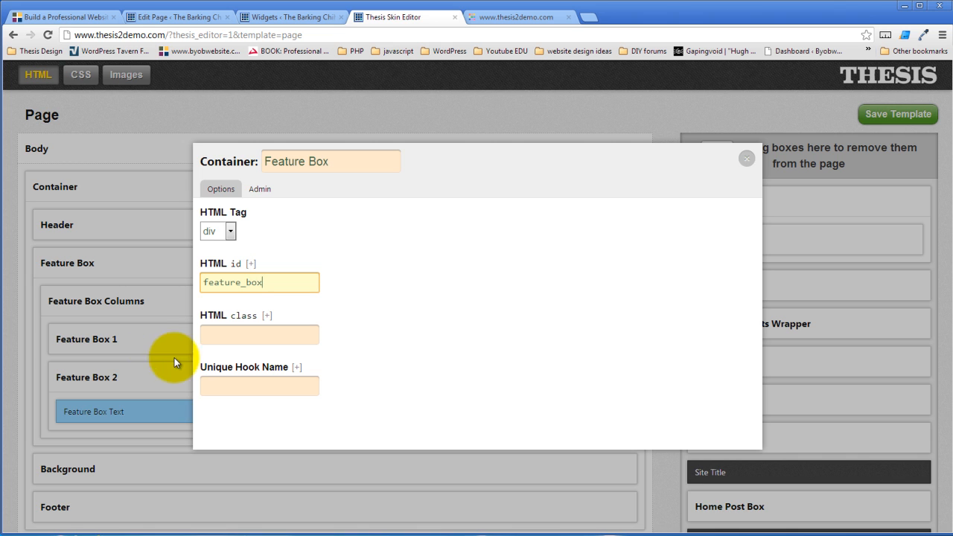
{"action": "left_click", "coordinate": [498, 315]}
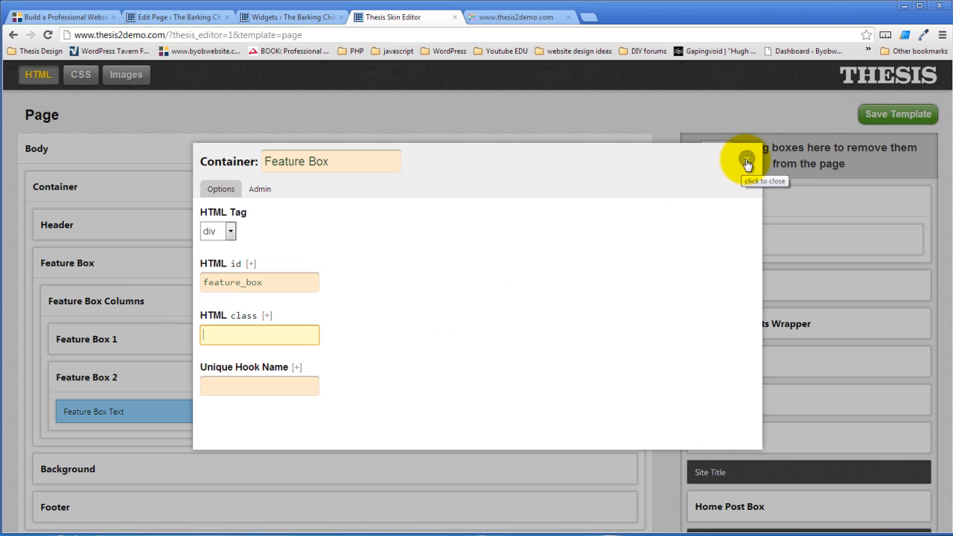
{"action": "left_click", "coordinate": [746, 159]}
{"action": "left_click", "coordinate": [881, 117]}
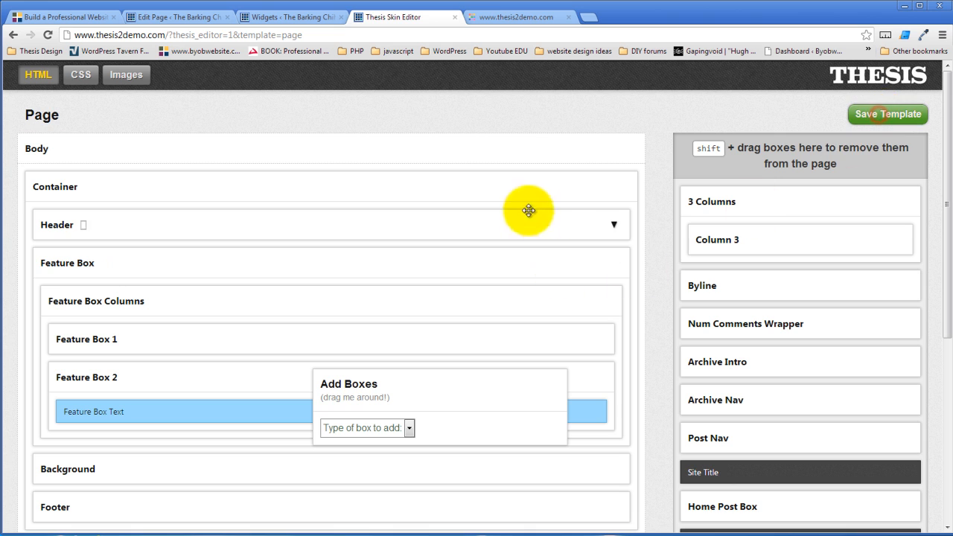
{"action": "left_click", "coordinate": [505, 17]}
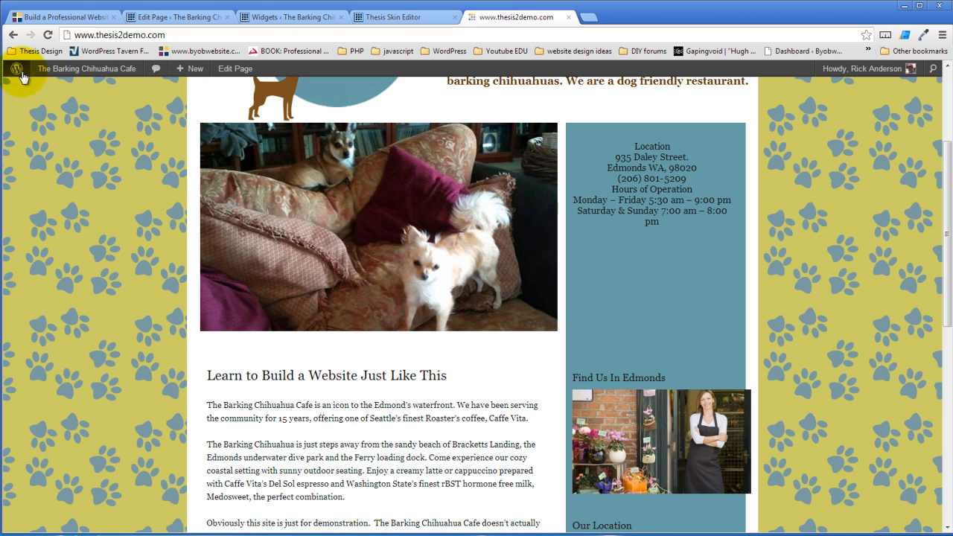
Reload the live home page and scroll through it to confirm the location text lost its blue background
{"action": "left_click", "coordinate": [46, 35]}
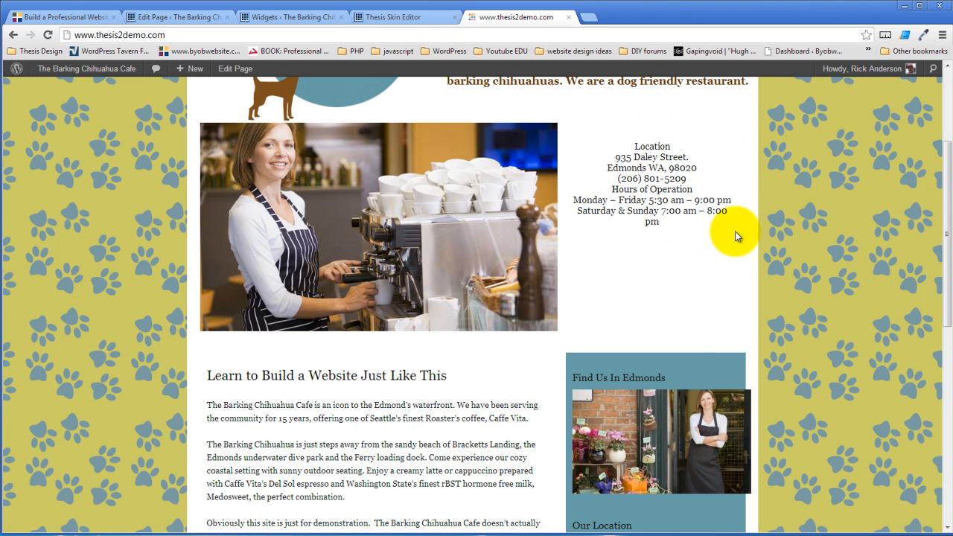
{"action": "scroll", "coordinate": [737, 233], "scroll_direction": "down", "scroll_amount": 3}
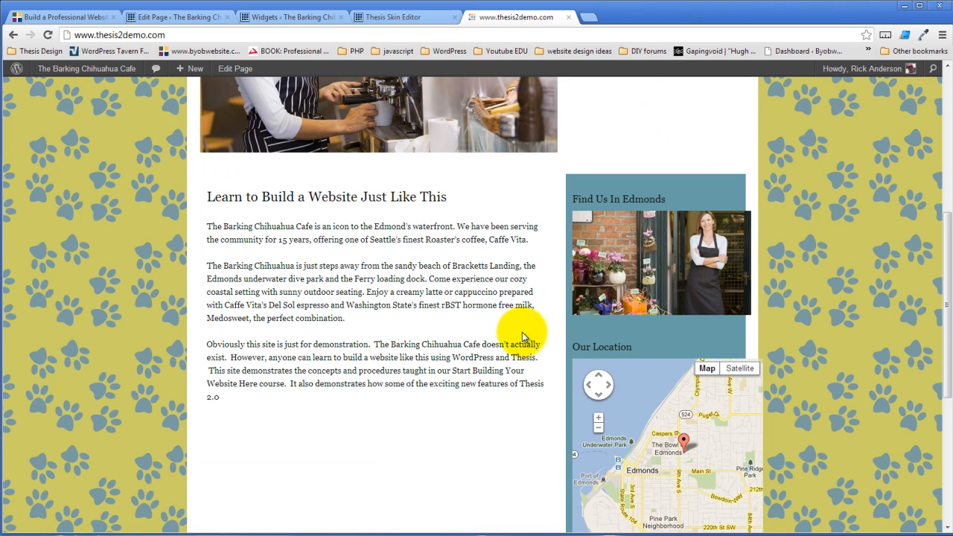
{"action": "scroll", "coordinate": [522, 332], "scroll_direction": "down", "scroll_amount": 3}
{"action": "scroll", "coordinate": [514, 346], "scroll_direction": "up", "scroll_amount": 2}
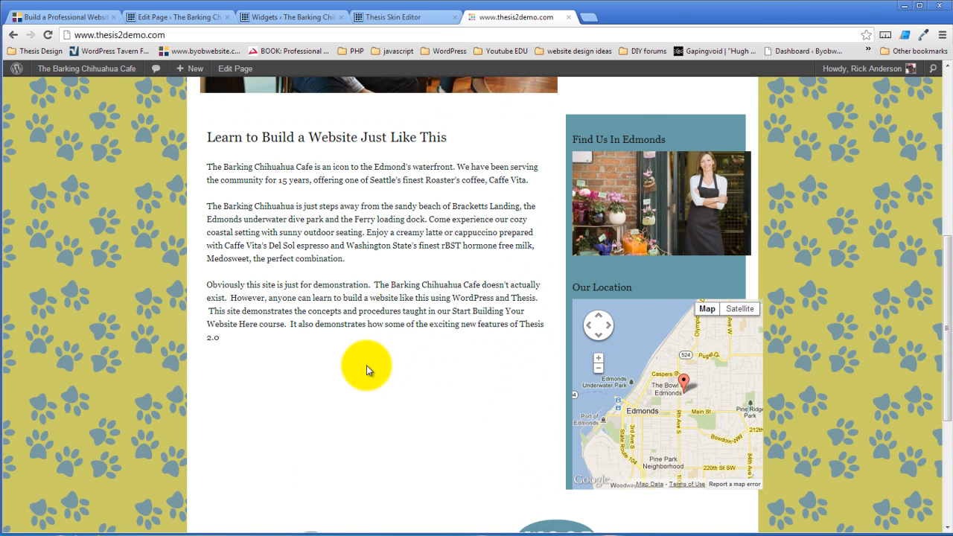
{"action": "scroll", "coordinate": [367, 365], "scroll_direction": "up", "scroll_amount": 7}
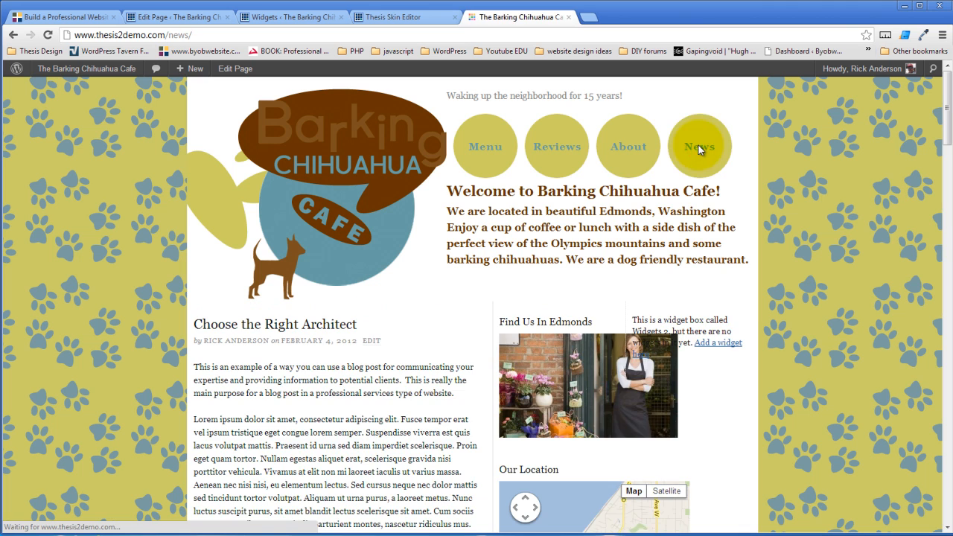
Open the 'Choose the Right Architect' post and scroll through it
{"action": "left_click", "coordinate": [335, 330]}
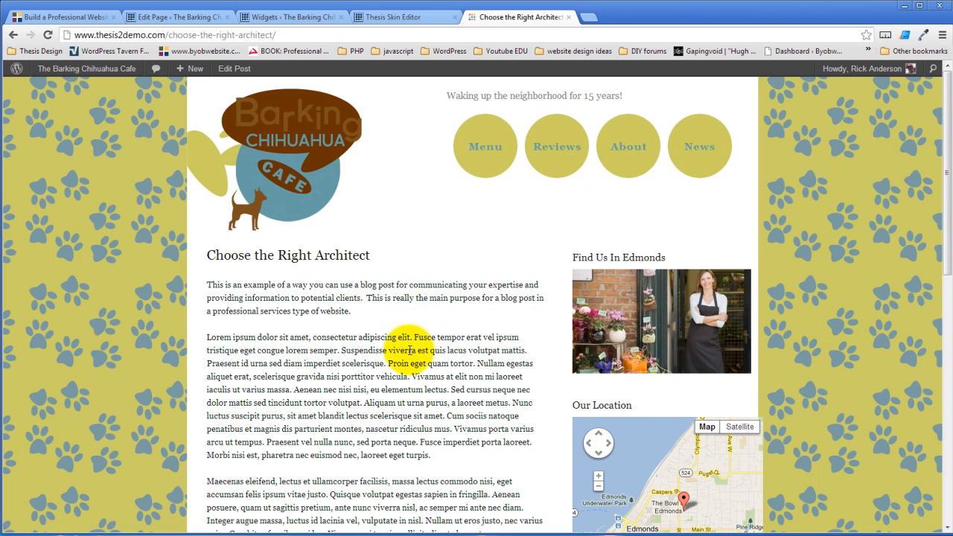
{"action": "scroll", "coordinate": [393, 347], "scroll_direction": "down", "scroll_amount": 3}
{"action": "scroll", "coordinate": [383, 376], "scroll_direction": "down", "scroll_amount": 4}
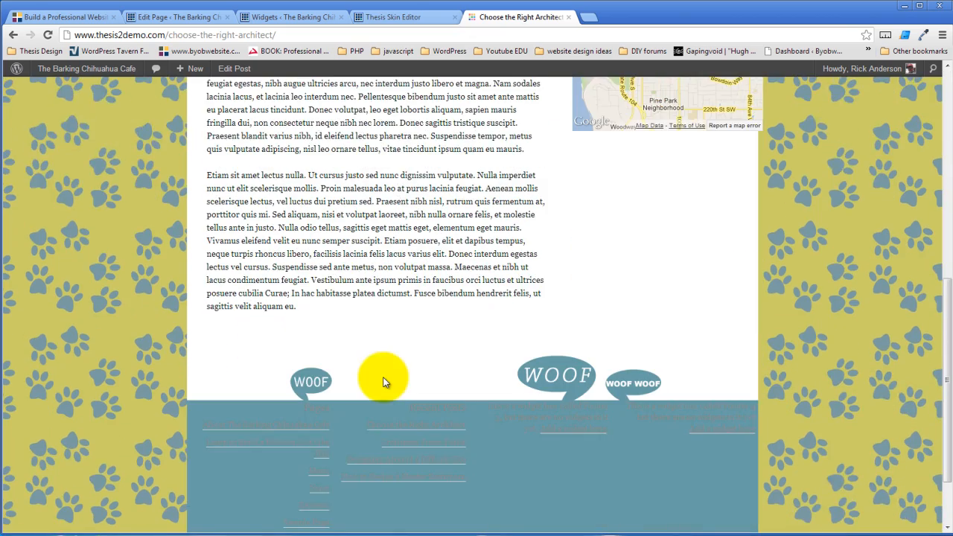
{"action": "scroll", "coordinate": [383, 376], "scroll_direction": "up", "scroll_amount": 3}
{"action": "scroll", "coordinate": [383, 376], "scroll_direction": "up", "scroll_amount": 5}
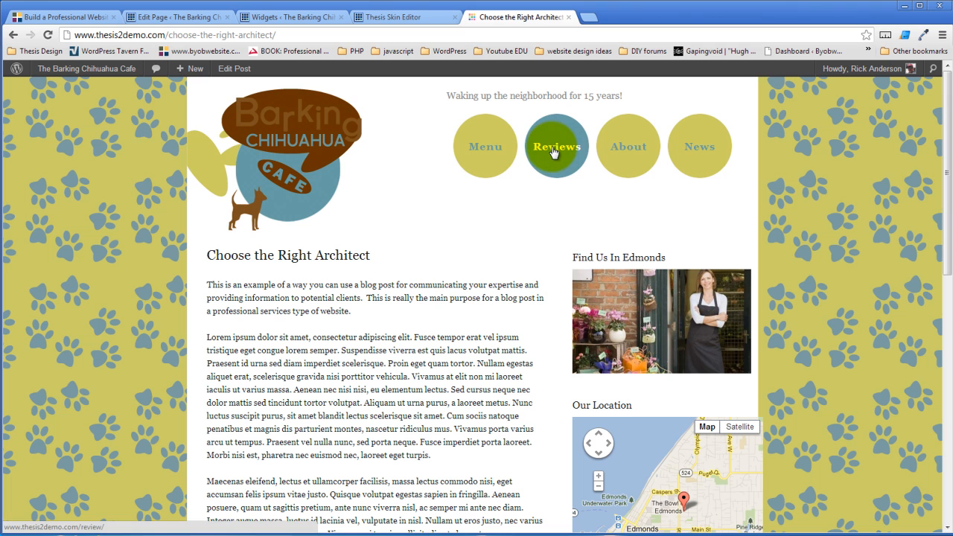
Go to the Menu page and scroll to check the slideshow beside the location and hours text
{"action": "left_click", "coordinate": [486, 149]}
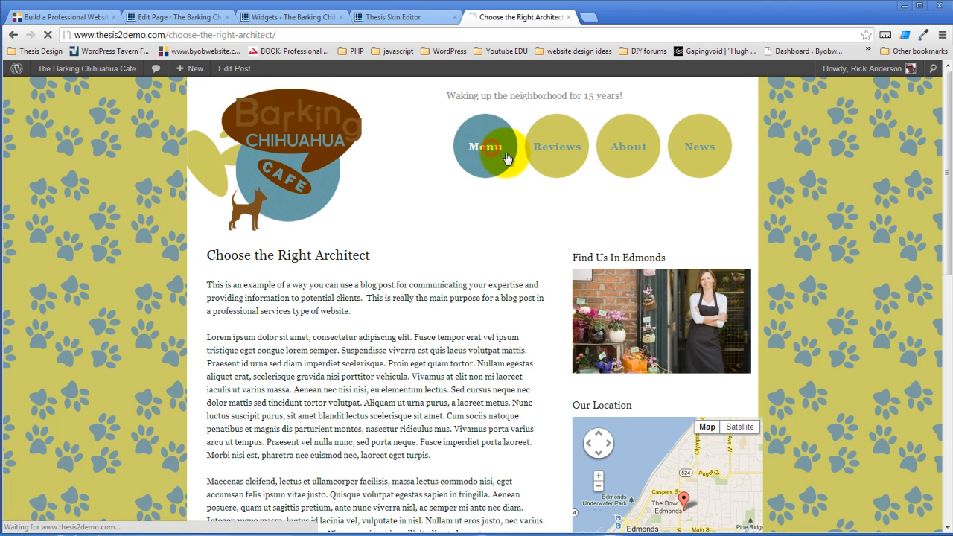
{"action": "scroll", "coordinate": [406, 265], "scroll_direction": "down", "scroll_amount": 4}
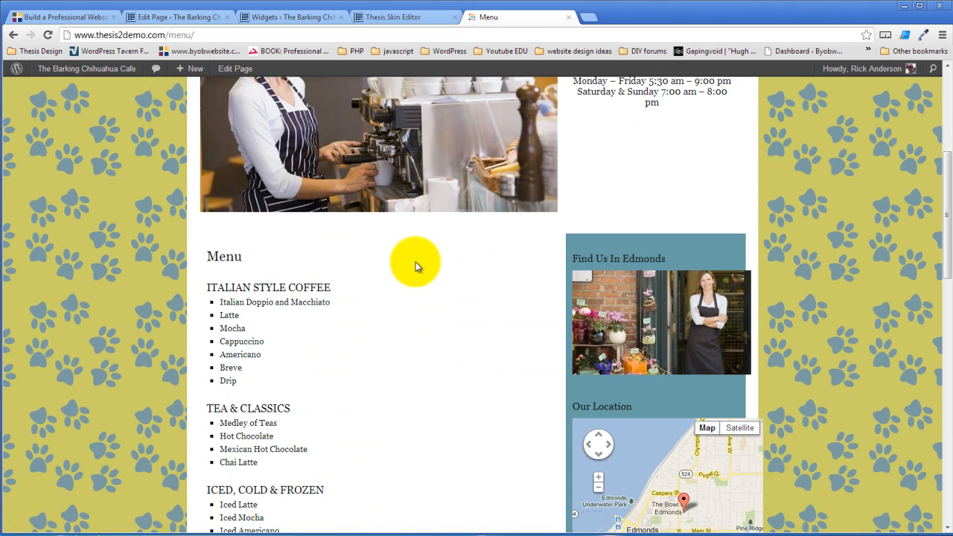
{"action": "scroll", "coordinate": [416, 267], "scroll_direction": "down", "scroll_amount": 6}
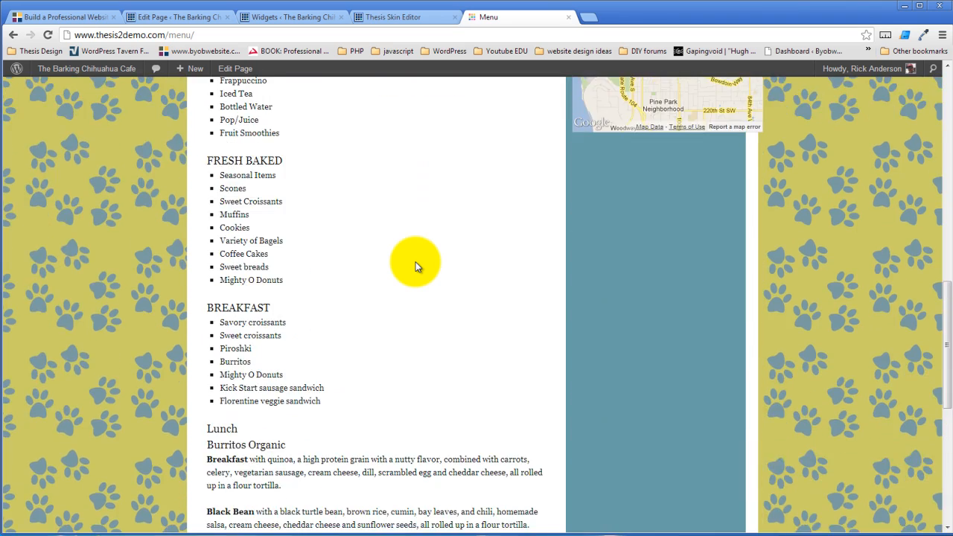
{"action": "scroll", "coordinate": [415, 266], "scroll_direction": "up", "scroll_amount": 4}
{"action": "scroll", "coordinate": [417, 266], "scroll_direction": "up", "scroll_amount": 7}
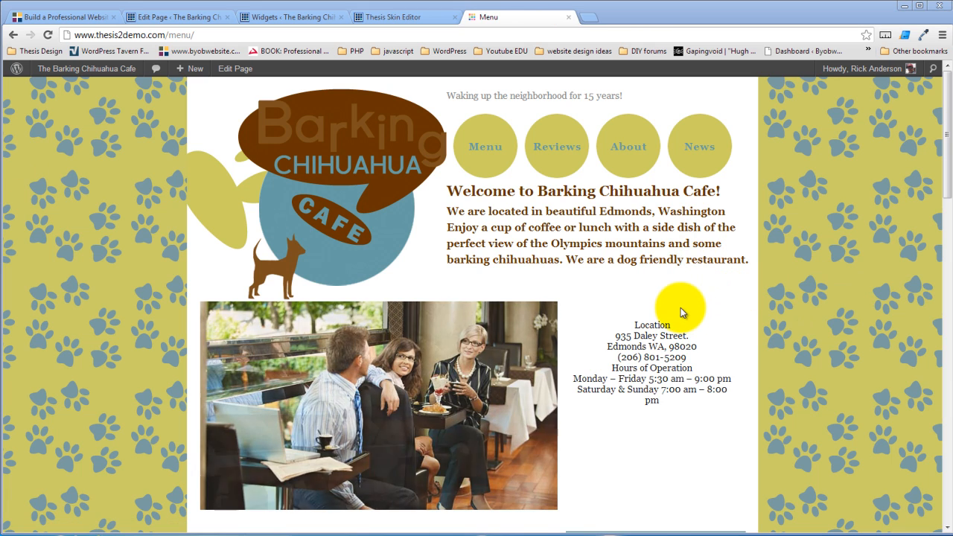
{"action": "scroll", "coordinate": [673, 292], "scroll_direction": "down", "scroll_amount": 2}
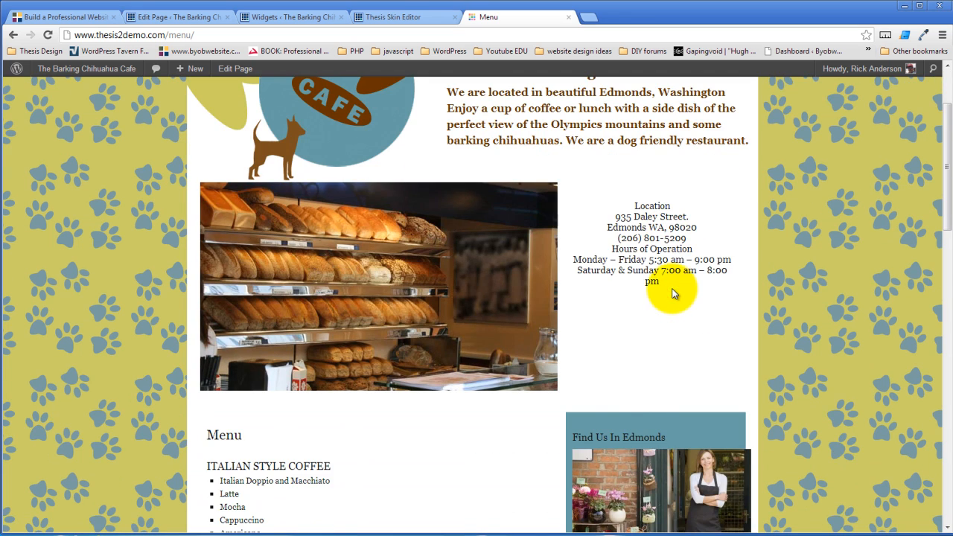
{"action": "scroll", "coordinate": [672, 293], "scroll_direction": "down", "scroll_amount": 6}
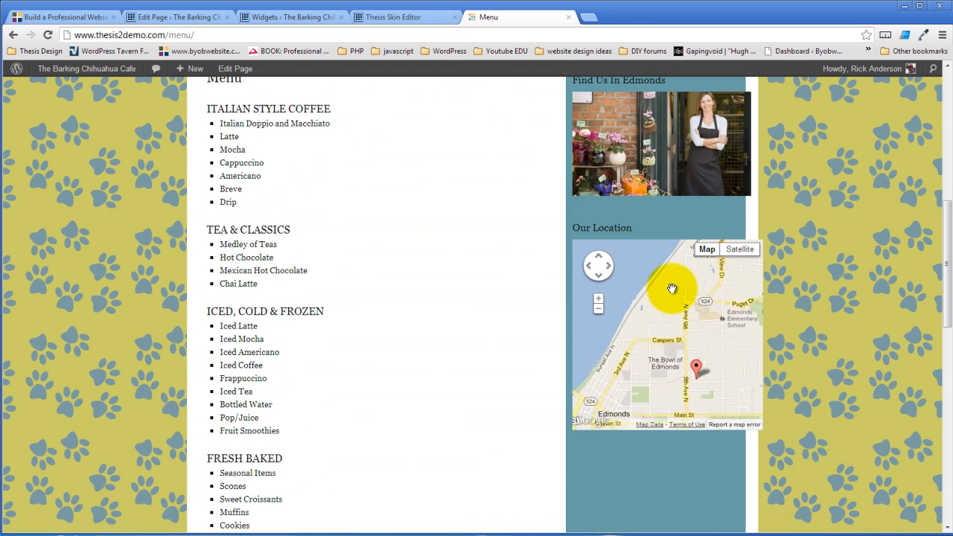
{"action": "scroll", "coordinate": [673, 289], "scroll_direction": "down", "scroll_amount": 2}
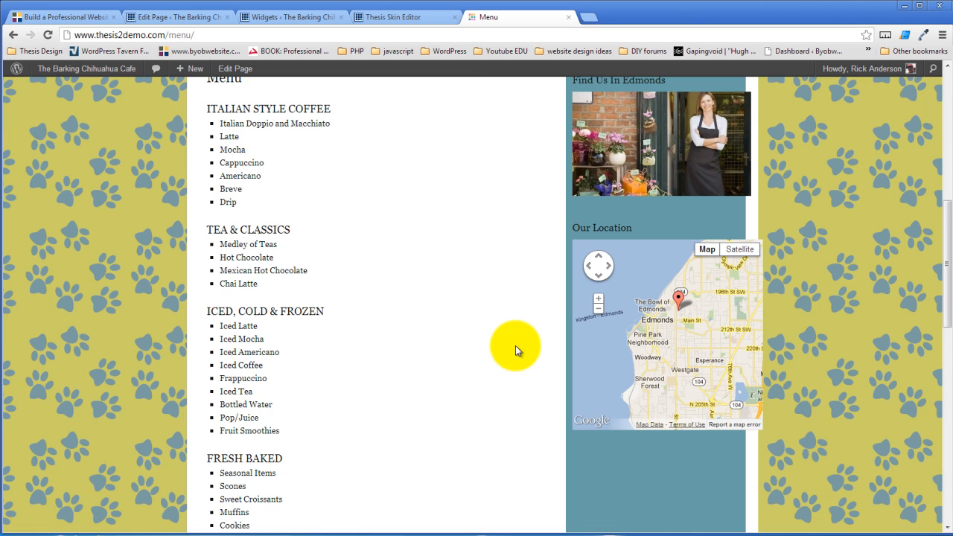
{"action": "scroll", "coordinate": [516, 345], "scroll_direction": "up", "scroll_amount": 4}
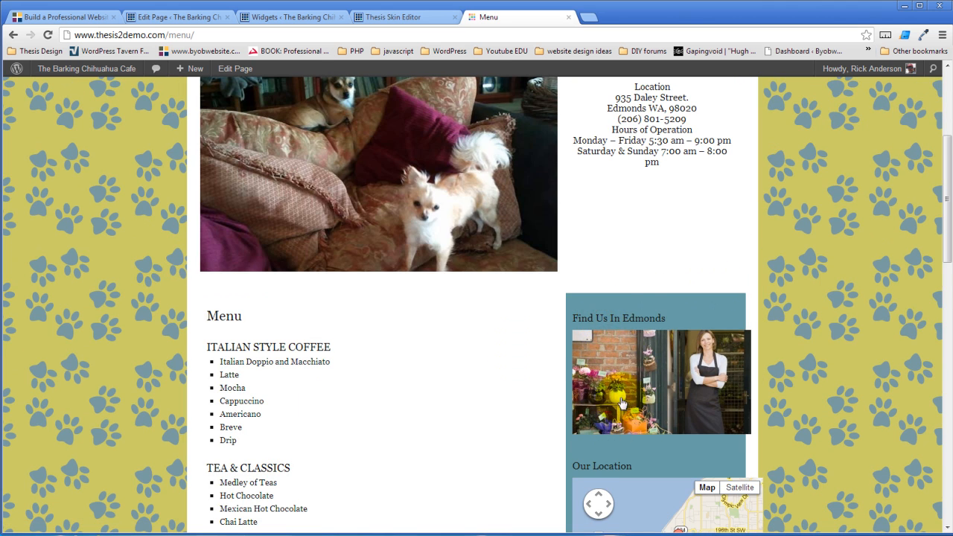
{"action": "scroll", "coordinate": [566, 320], "scroll_direction": "up", "scroll_amount": 4}
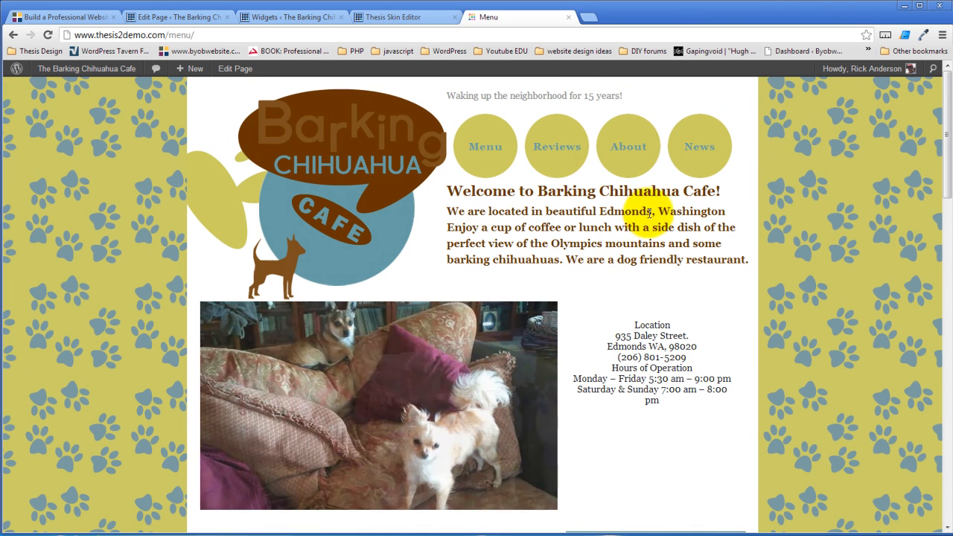